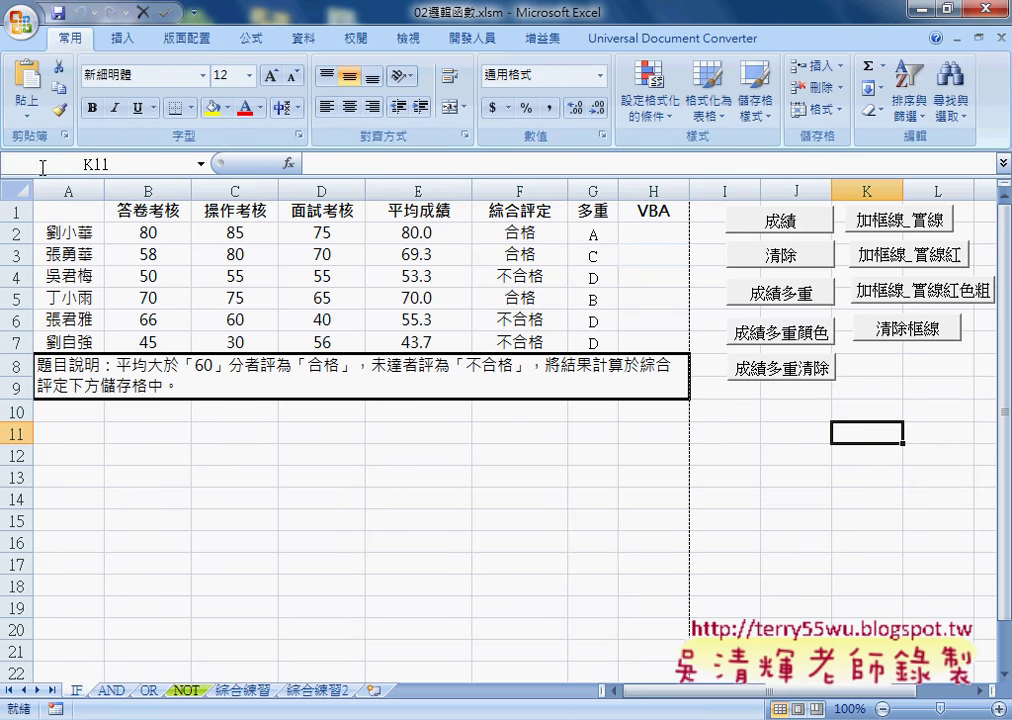
- Select the score table A1:G7 and show the Home tab's Borders (框線) dropdown
{"action": "mouse_move", "coordinate": [45, 211]}
{"action": "left_mouse_down"}
{"action": "mouse_move", "coordinate": [233, 280]}
{"action": "mouse_move", "coordinate": [585, 343]}
{"action": "left_mouse_up"}
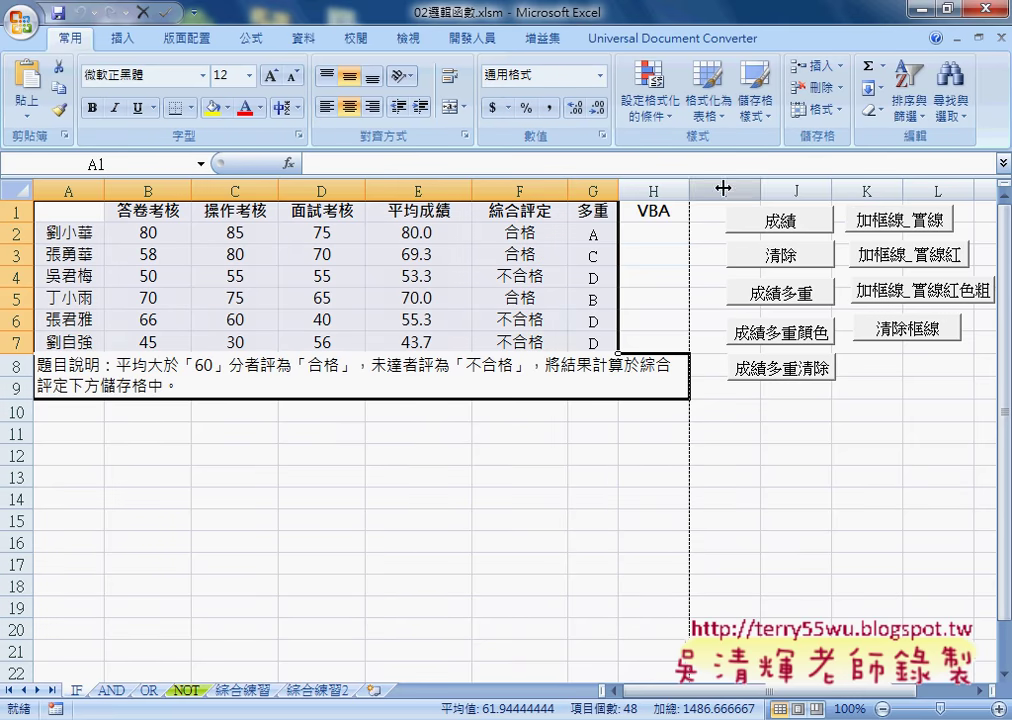
{"action": "mouse_move", "coordinate": [76, 215]}
{"action": "left_mouse_down"}
{"action": "mouse_move", "coordinate": [109, 275]}
{"action": "mouse_move", "coordinate": [609, 342]}
{"action": "left_mouse_up"}
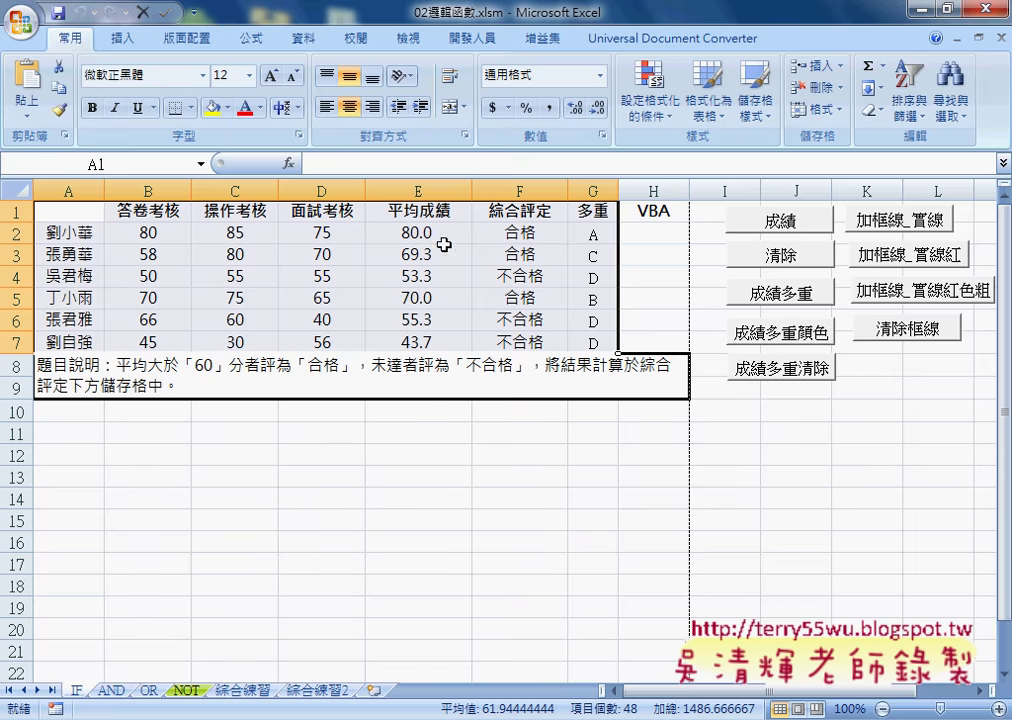
{"action": "left_click", "coordinate": [191, 108]}
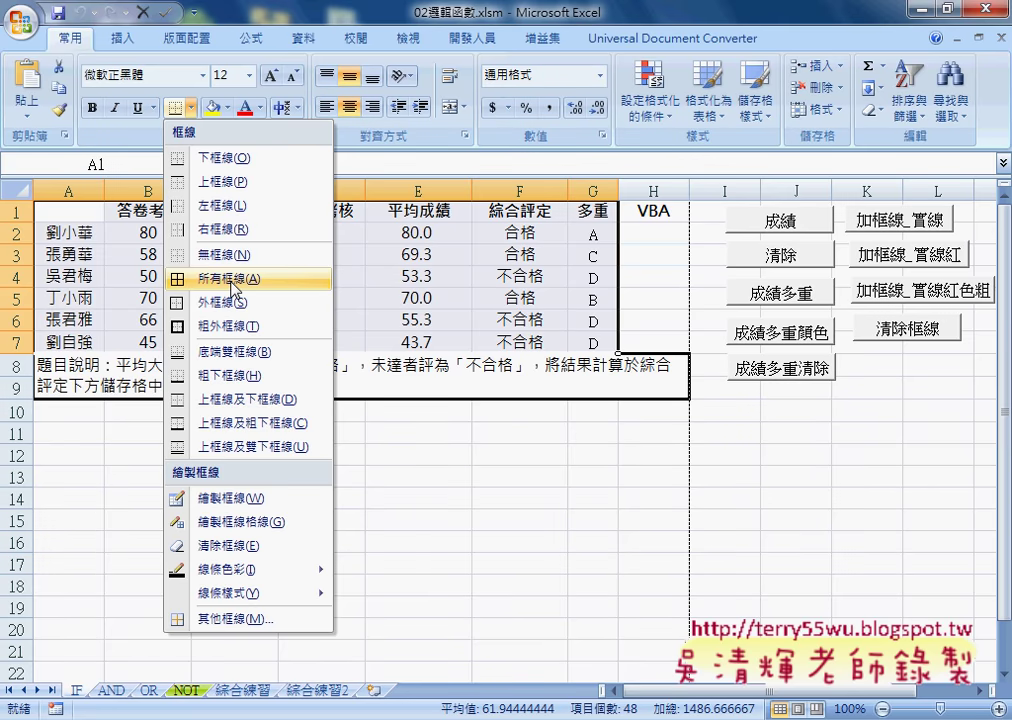
- Start recording a macro named Macro3 in this workbook, then select A1:G7
{"action": "left_click", "coordinate": [470, 42]}
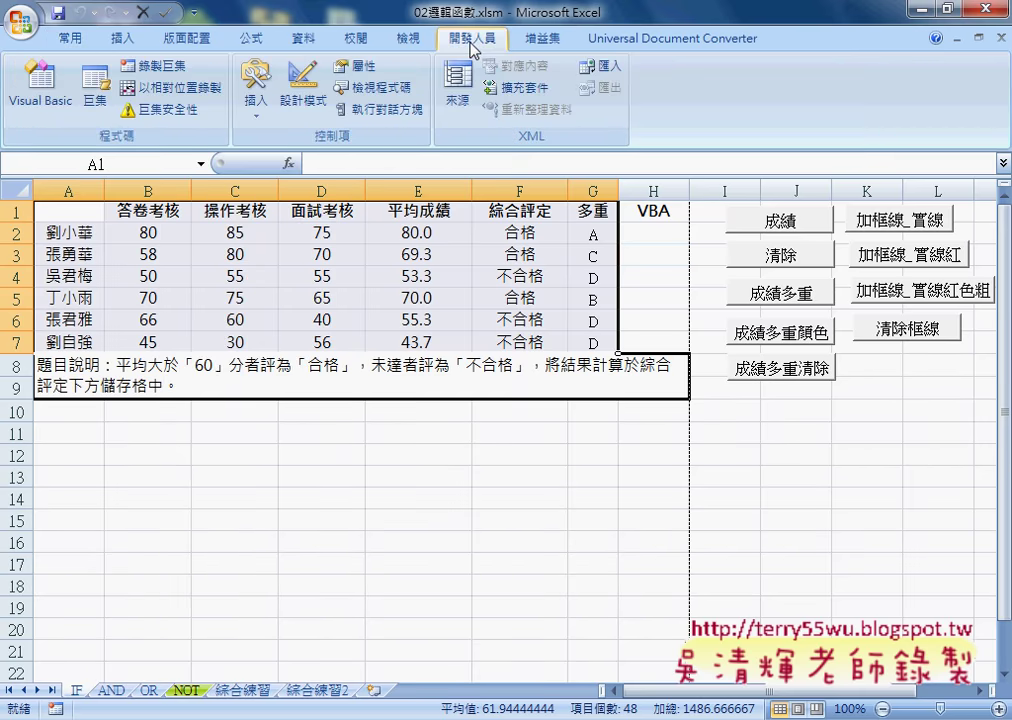
{"action": "left_click", "coordinate": [147, 68]}
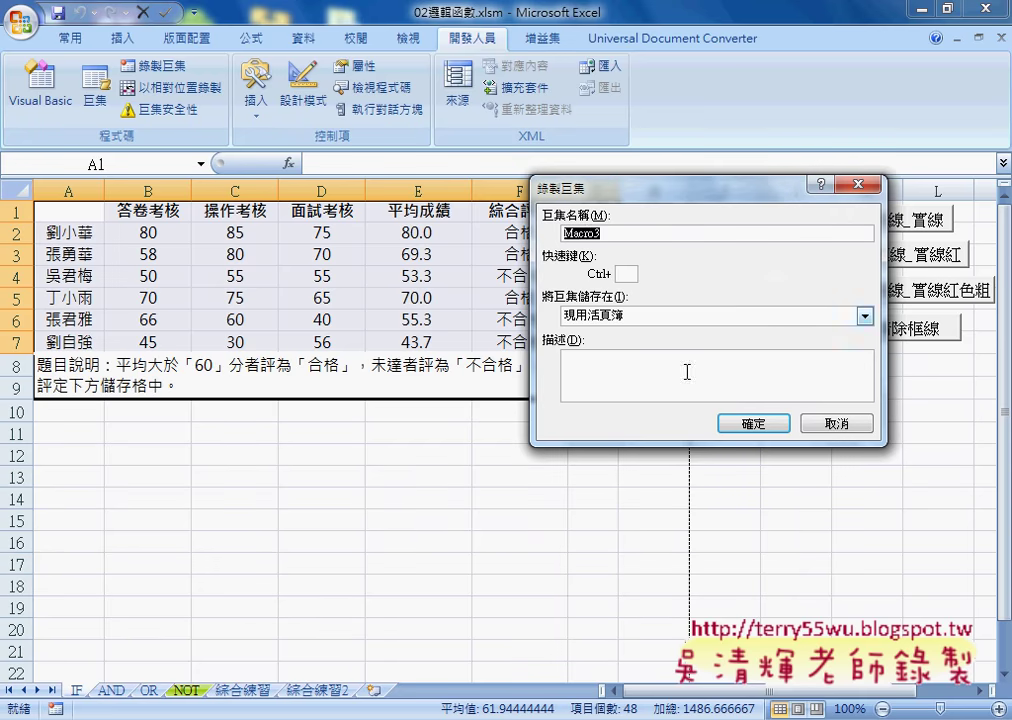
{"action": "left_click", "coordinate": [771, 425]}
{"action": "left_click_drag", "start_coordinate": [79, 213], "coordinate": [572, 345]}
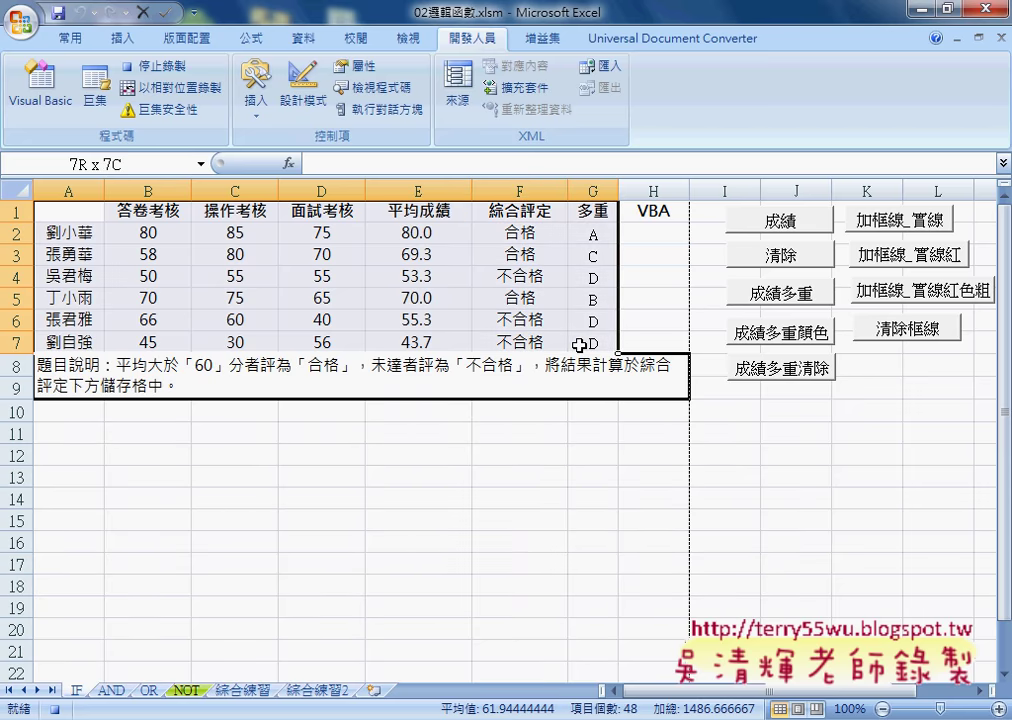
- Apply 所有框線 (All Borders) to A1:G7, then stop recording Macro3
{"action": "left_click", "coordinate": [77, 42]}
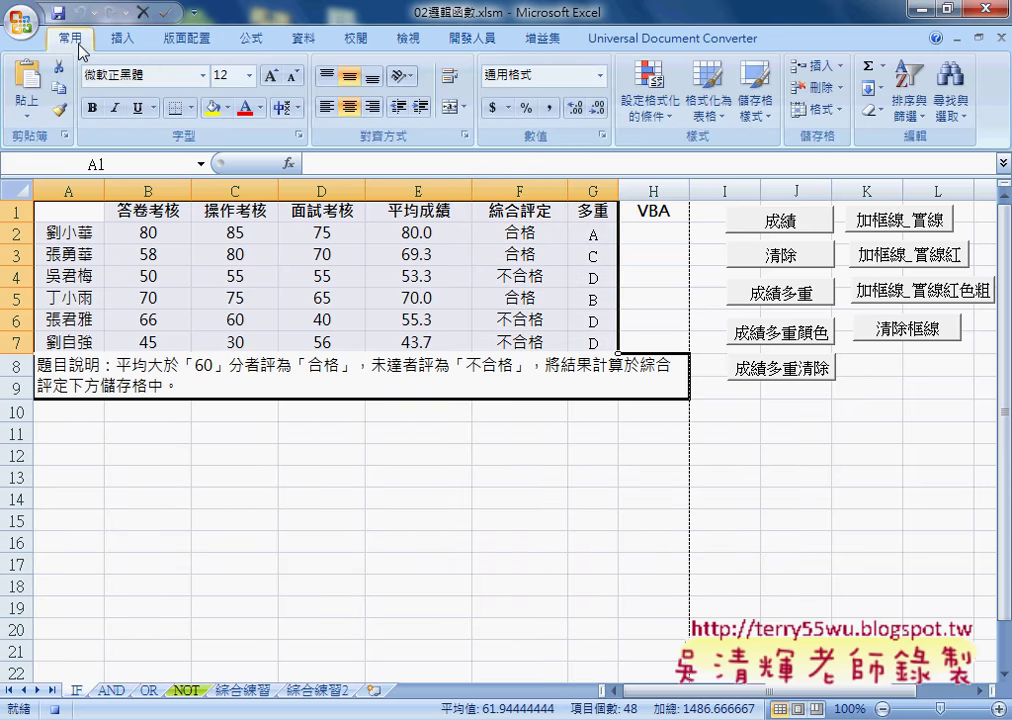
{"action": "left_click", "coordinate": [190, 107]}
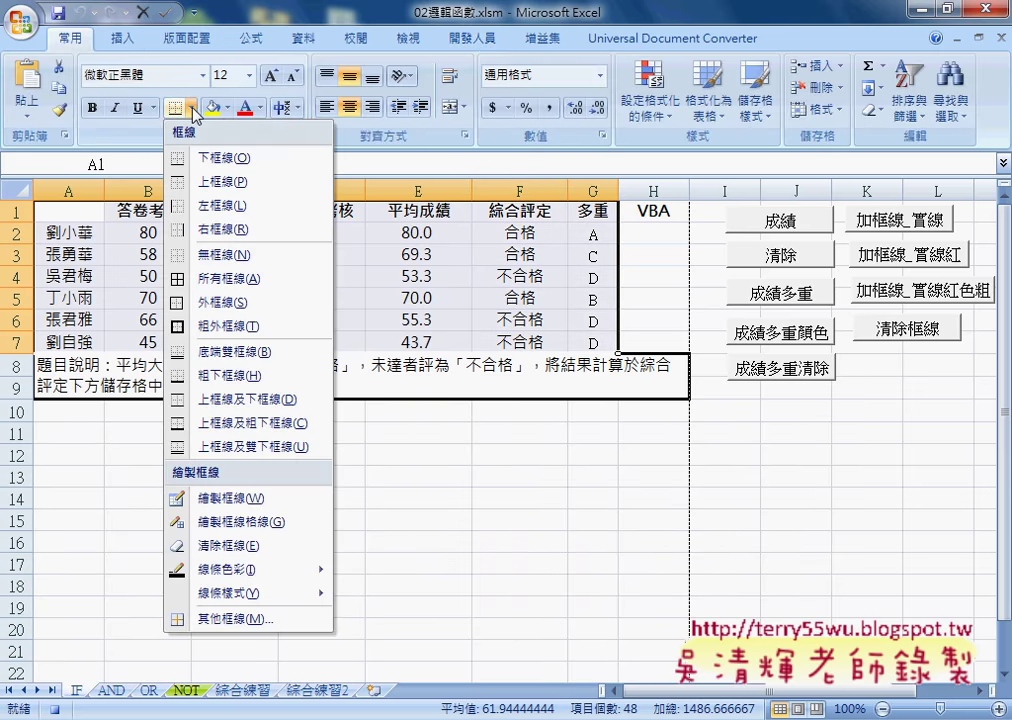
{"action": "left_click", "coordinate": [222, 280]}
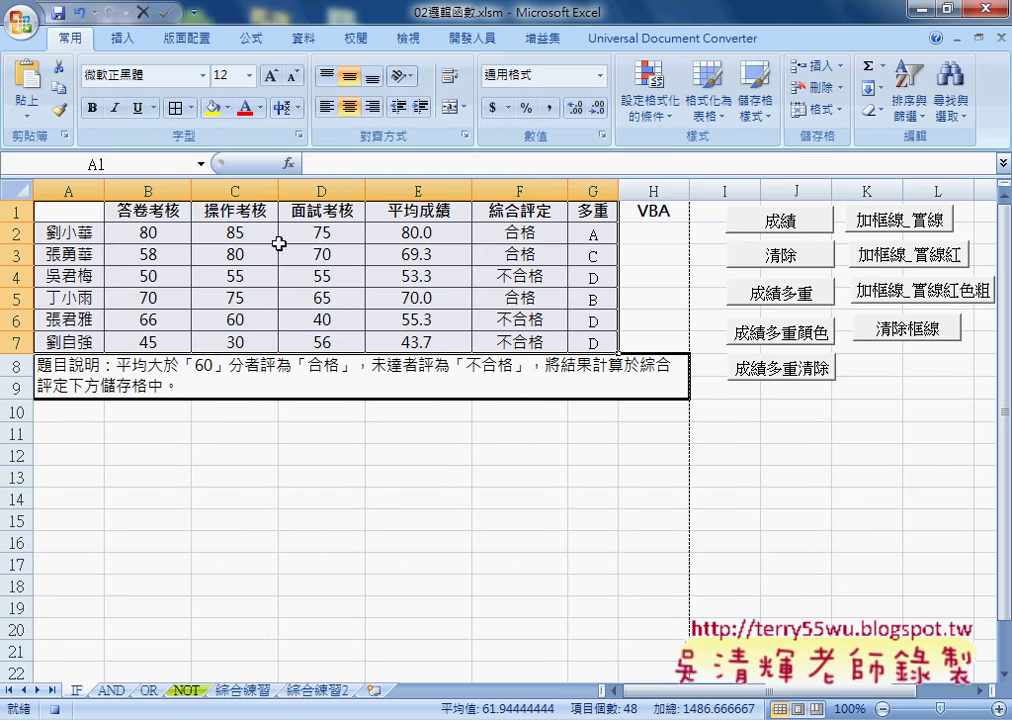
{"action": "left_click", "coordinate": [471, 40]}
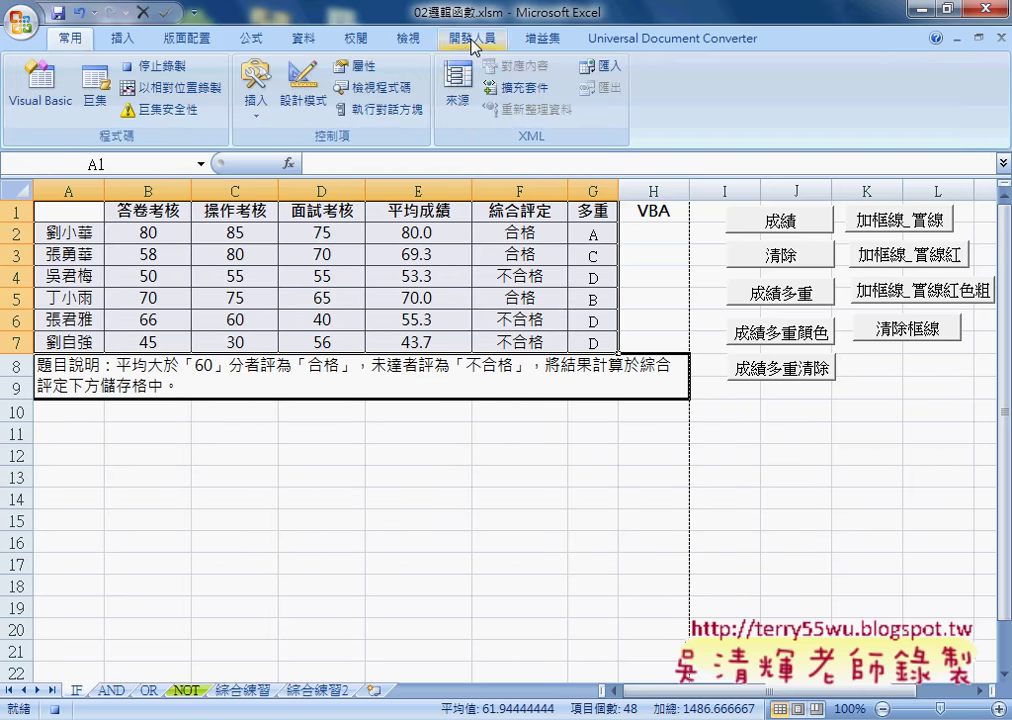
{"action": "left_click", "coordinate": [155, 67]}
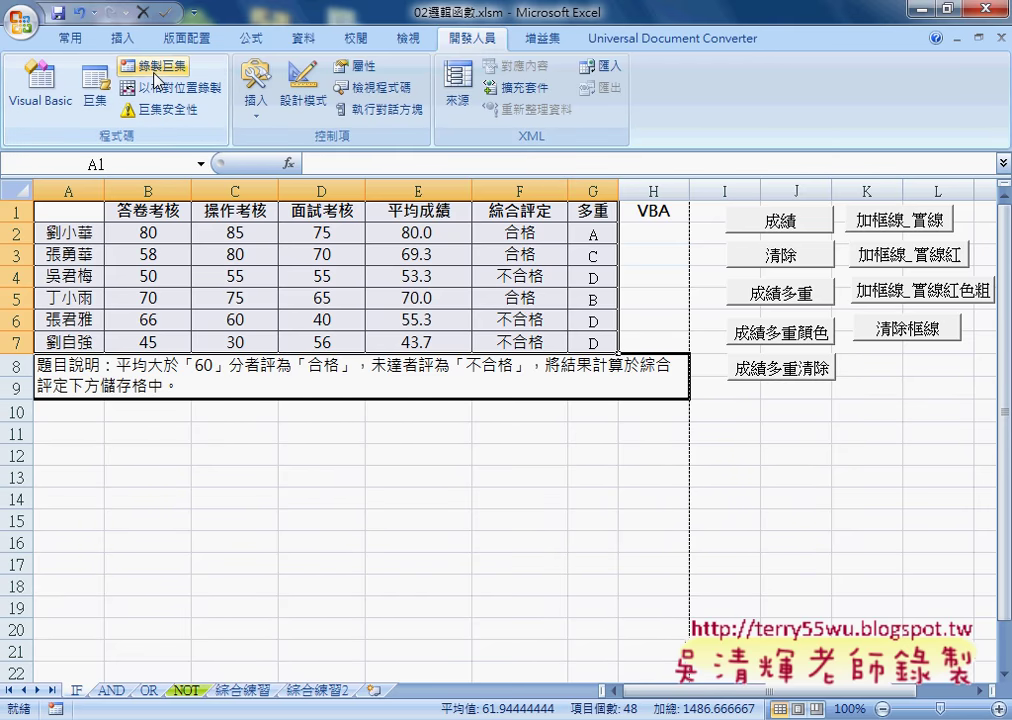
- Run Macro3 from the Macros dialog on the score table, then reselect Macro3 in the list
{"action": "left_click", "coordinate": [90, 100]}
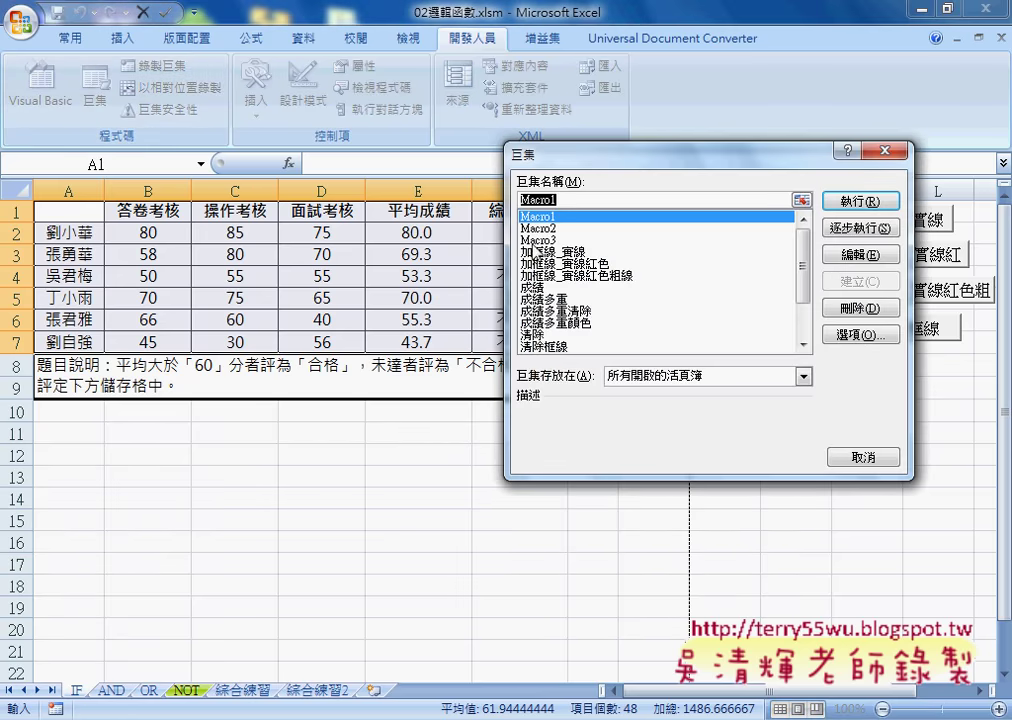
{"action": "left_click", "coordinate": [532, 242]}
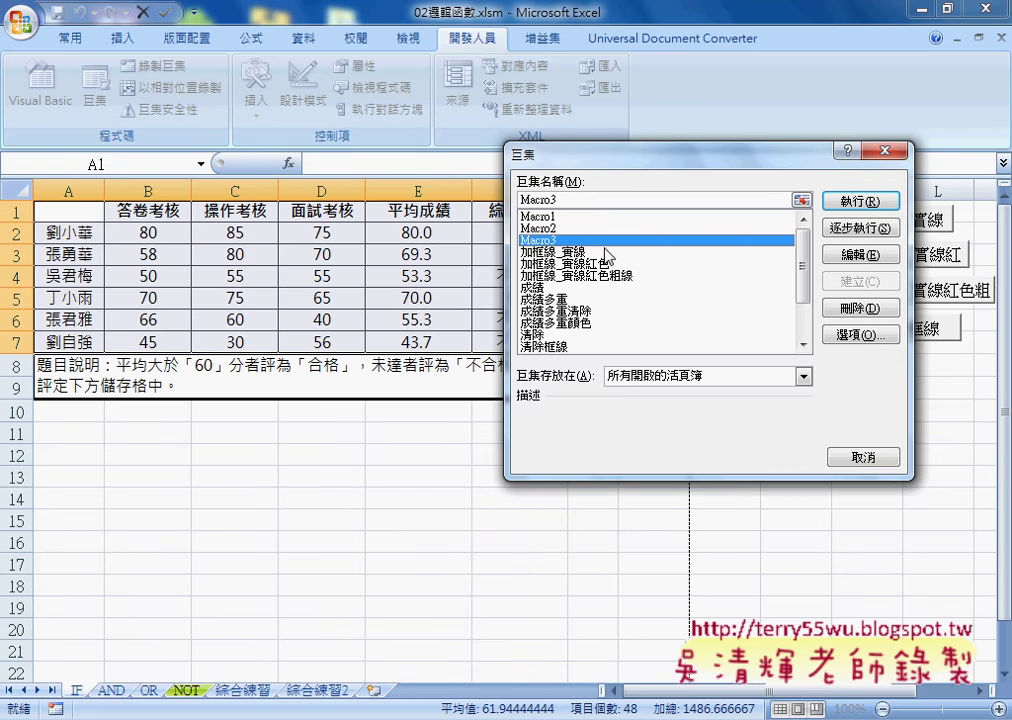
{"action": "left_click", "coordinate": [893, 156]}
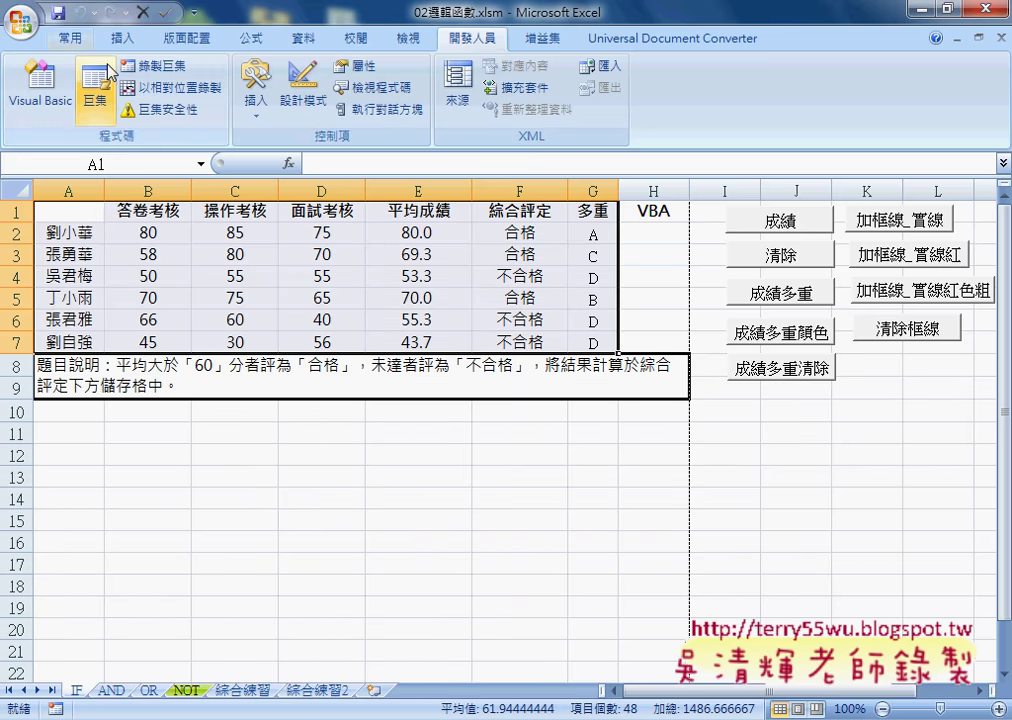
{"action": "left_click", "coordinate": [93, 92]}
{"action": "left_click", "coordinate": [538, 240]}
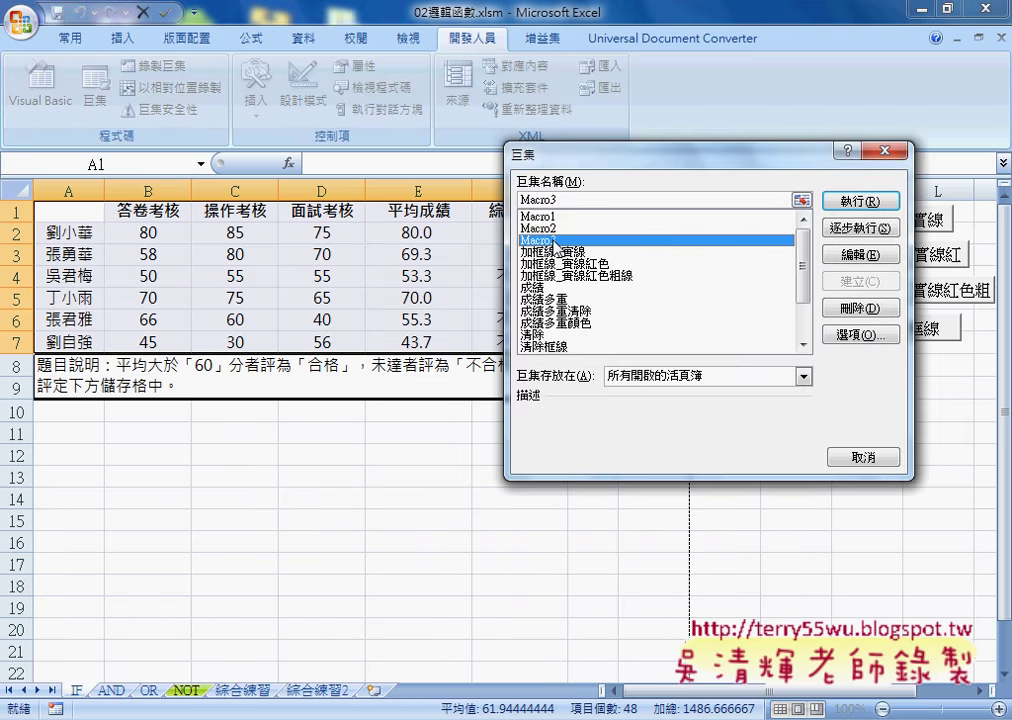
{"action": "left_click", "coordinate": [862, 201]}
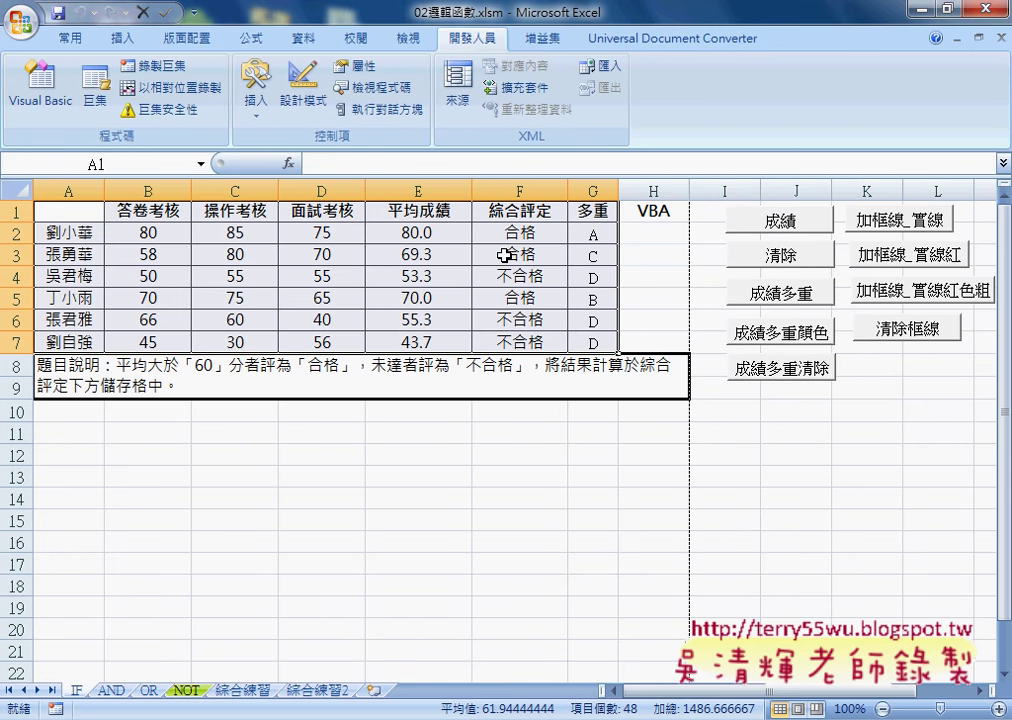
{"action": "left_click", "coordinate": [97, 100]}
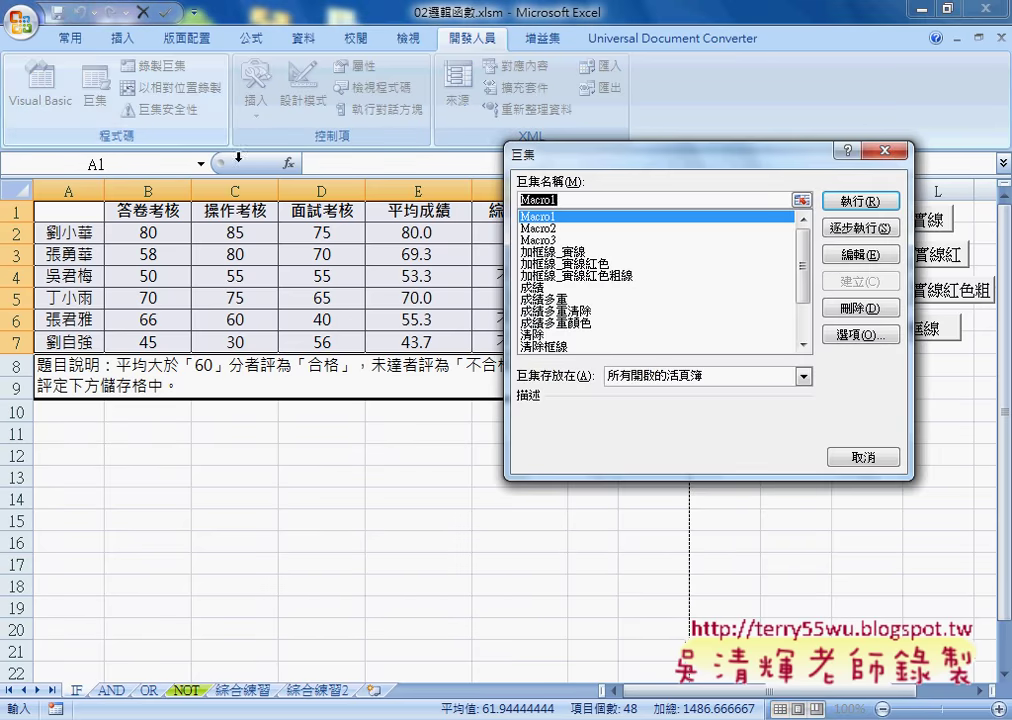
{"action": "left_click", "coordinate": [538, 240]}
- Edit Macro3 and read its recorded border code in Module3 down to End Sub, then go to Tools > Options
{"action": "left_click", "coordinate": [857, 255]}
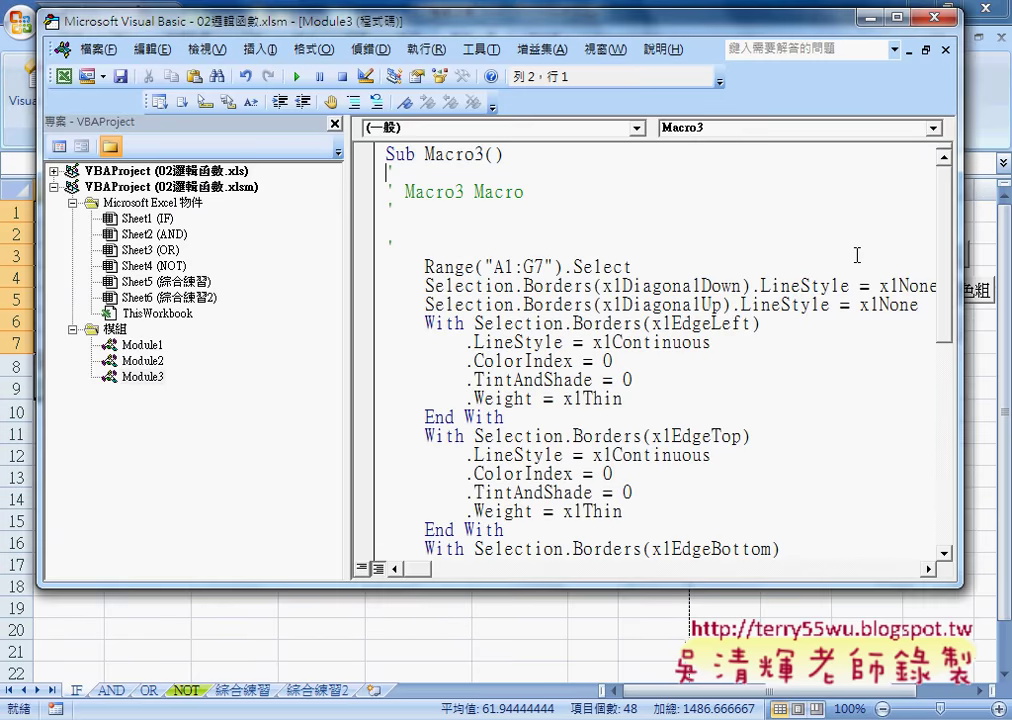
{"action": "scroll", "coordinate": [771, 296], "scroll_direction": "down", "scroll_amount": 2}
{"action": "scroll", "coordinate": [771, 296], "scroll_direction": "down", "scroll_amount": 1}
{"action": "scroll", "coordinate": [771, 296], "scroll_direction": "up", "scroll_amount": 2}
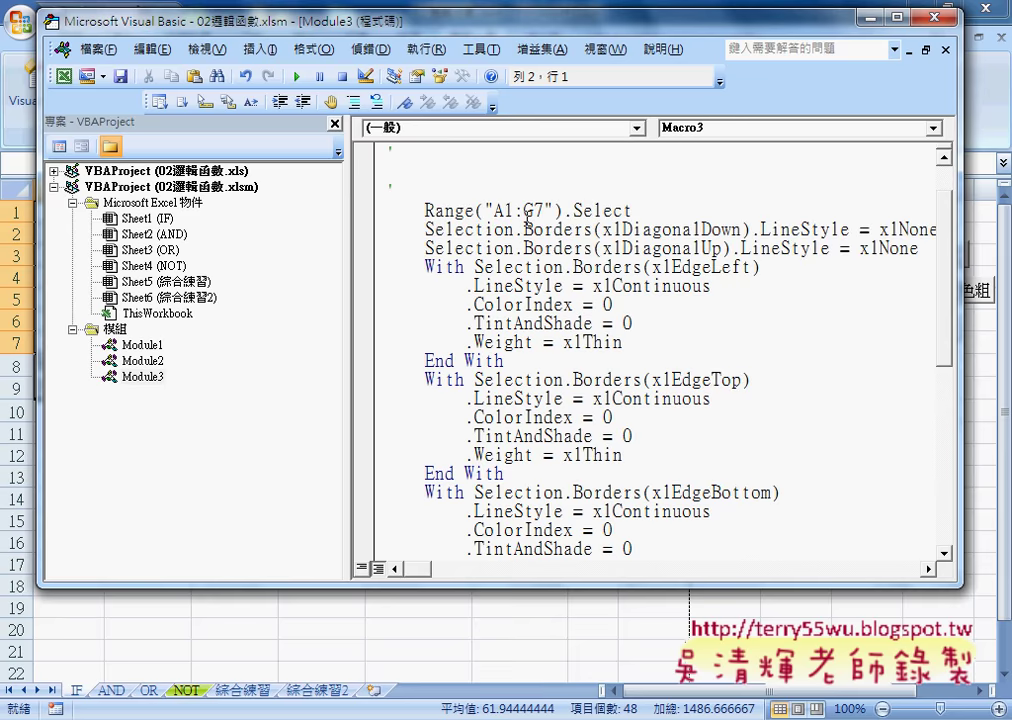
{"action": "left_click", "coordinate": [445, 210]}
{"action": "scroll", "coordinate": [445, 210], "scroll_direction": "down", "scroll_amount": 2}
{"action": "scroll", "coordinate": [445, 230], "scroll_direction": "down", "scroll_amount": 5}
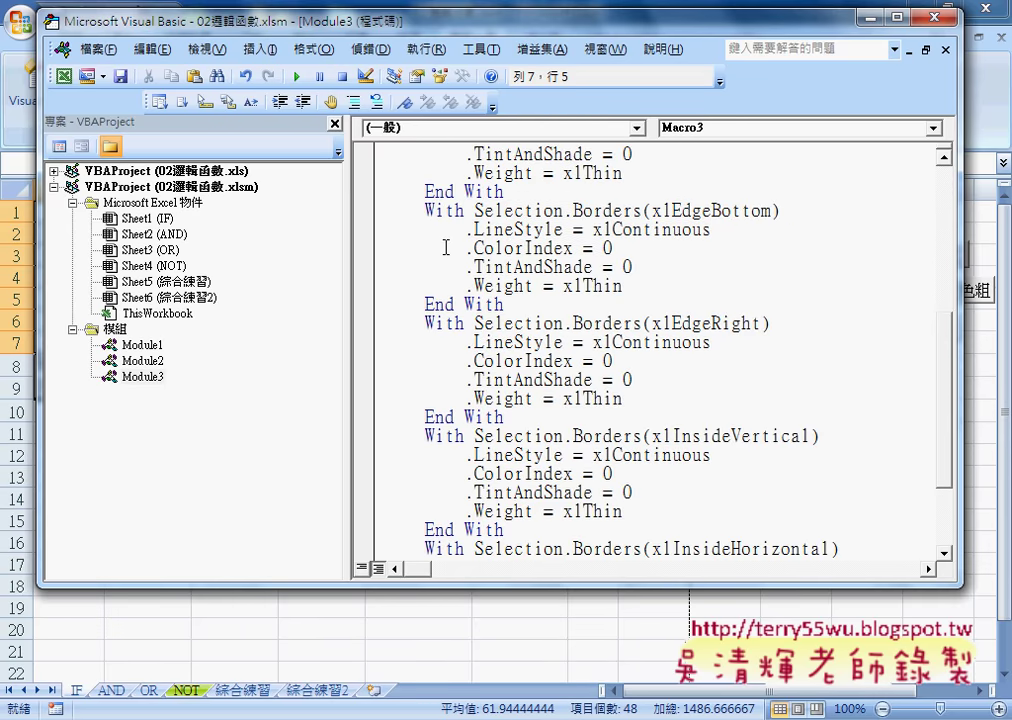
{"action": "scroll", "coordinate": [446, 247], "scroll_direction": "down", "scroll_amount": 1}
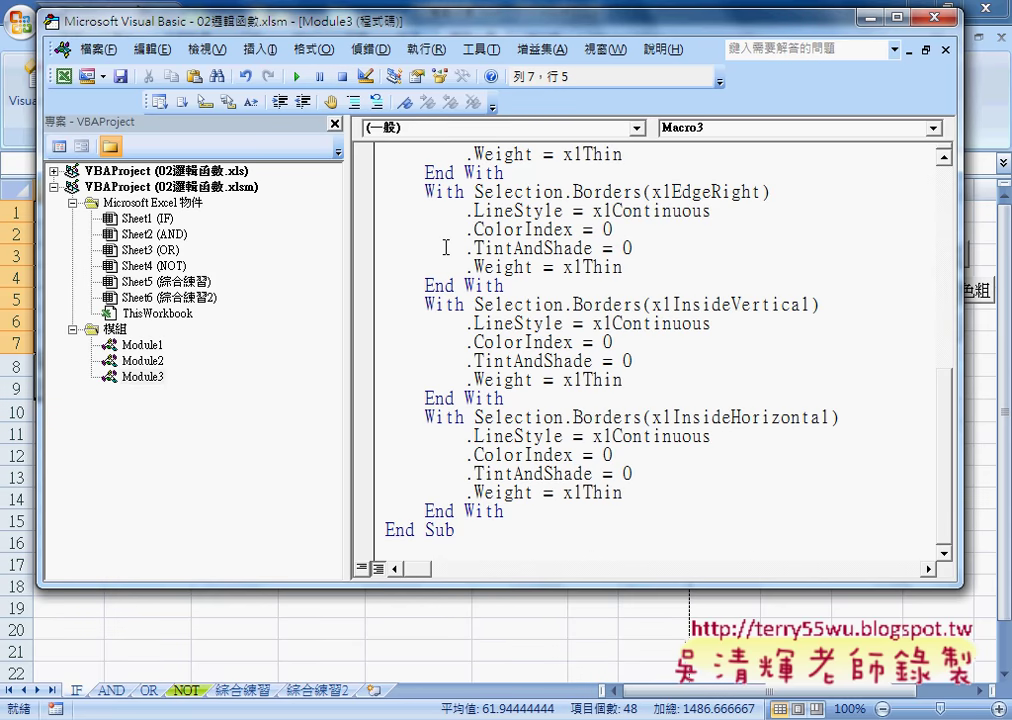
{"action": "left_click", "coordinate": [480, 49]}
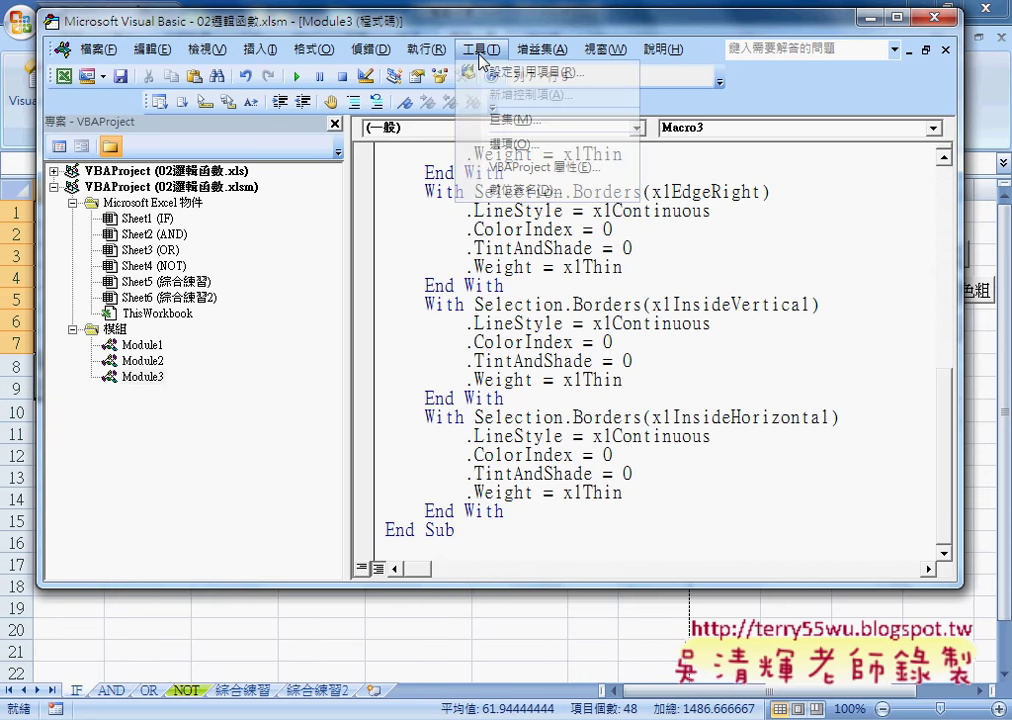
{"action": "left_click", "coordinate": [524, 146]}
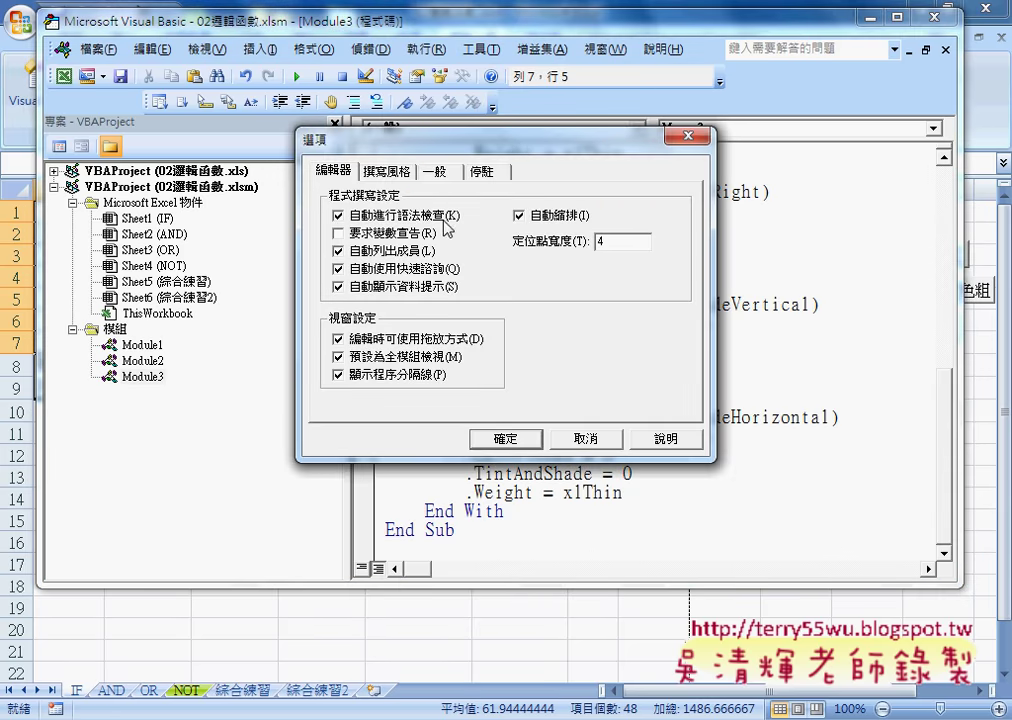
- Browse the 一般, 停駐 and 編輯器 tabs, ending on 撰寫風格 with 細明體 size 14
{"action": "left_click", "coordinate": [440, 172]}
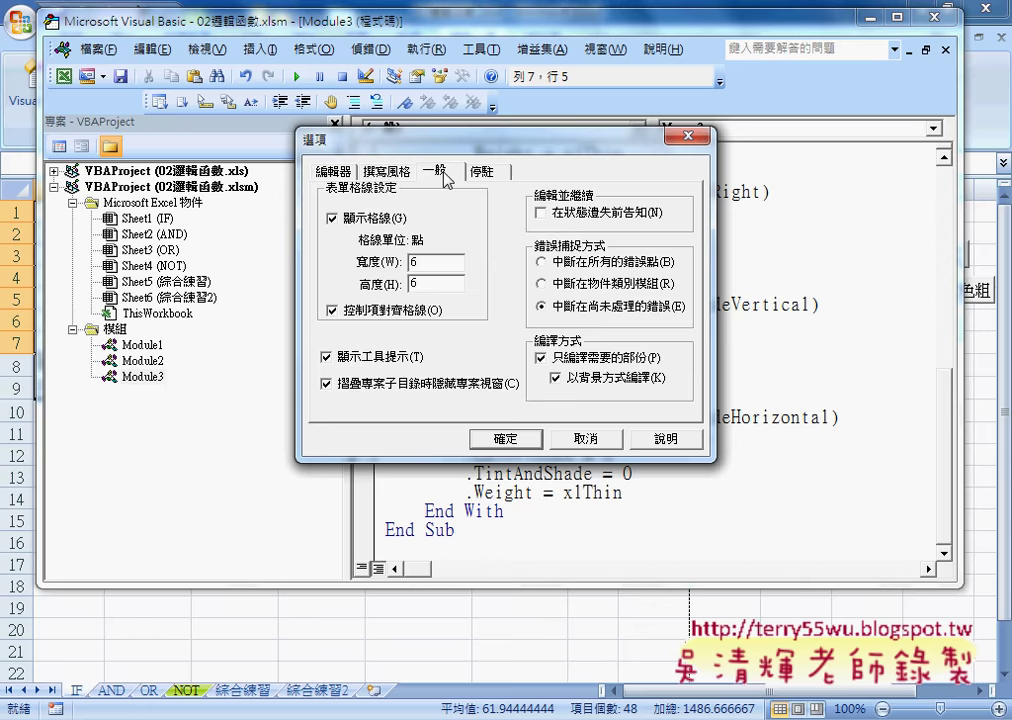
{"action": "left_click", "coordinate": [482, 172]}
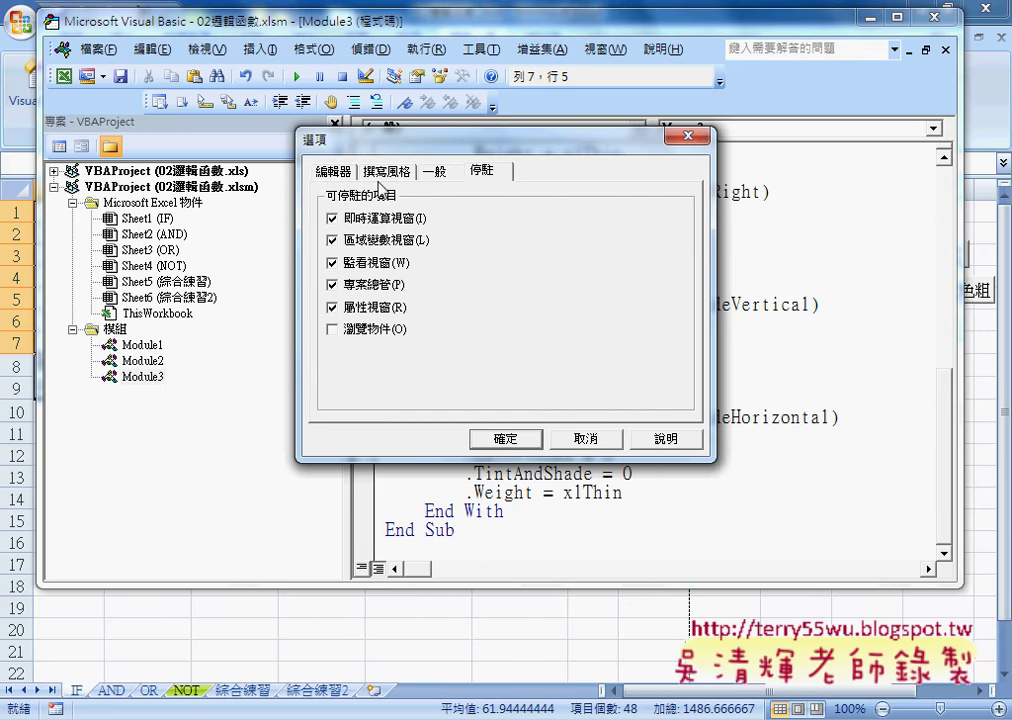
{"action": "left_click", "coordinate": [336, 172]}
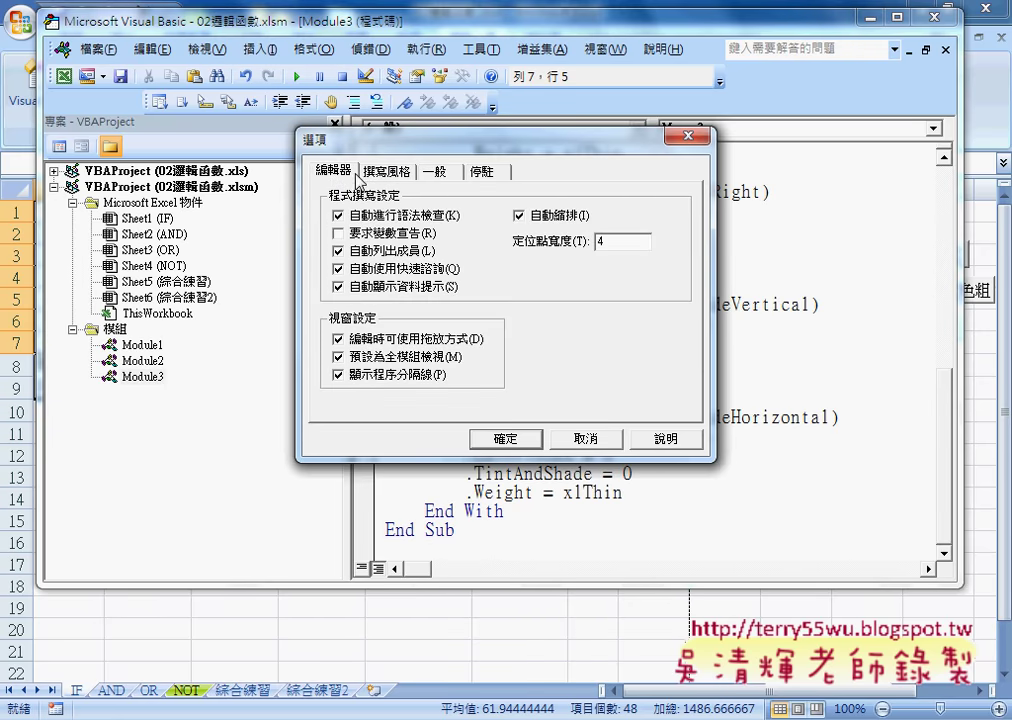
{"action": "left_click", "coordinate": [362, 171]}
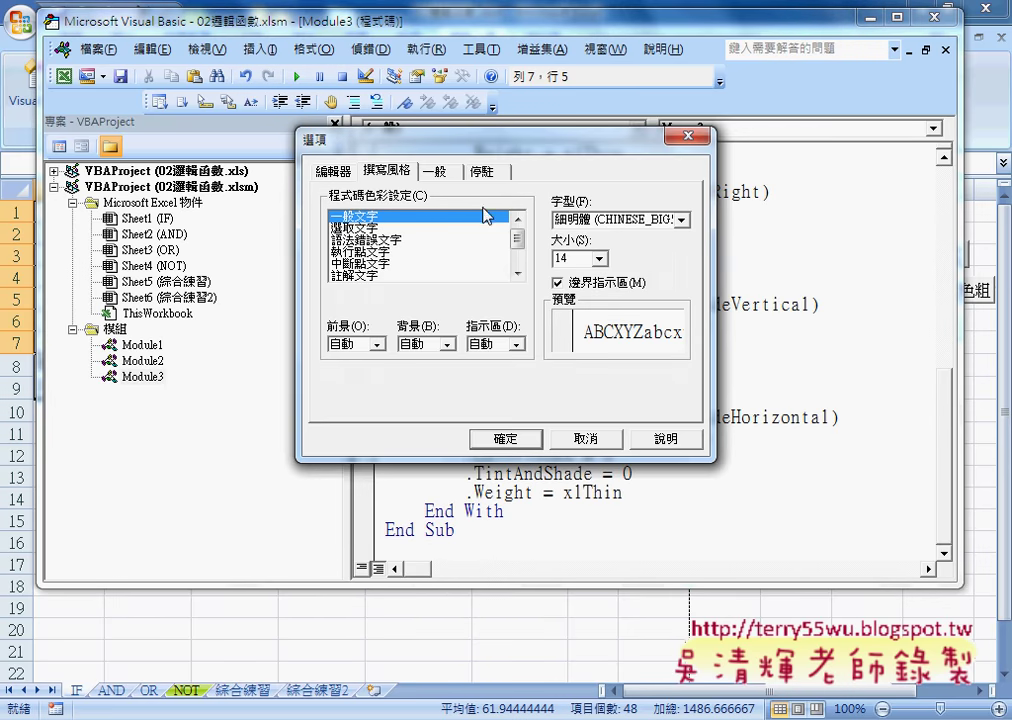
- Dismiss Options, scroll back up through Macro3's border code, and close the Visual Basic Editor
{"action": "key", "text": "Escape"}
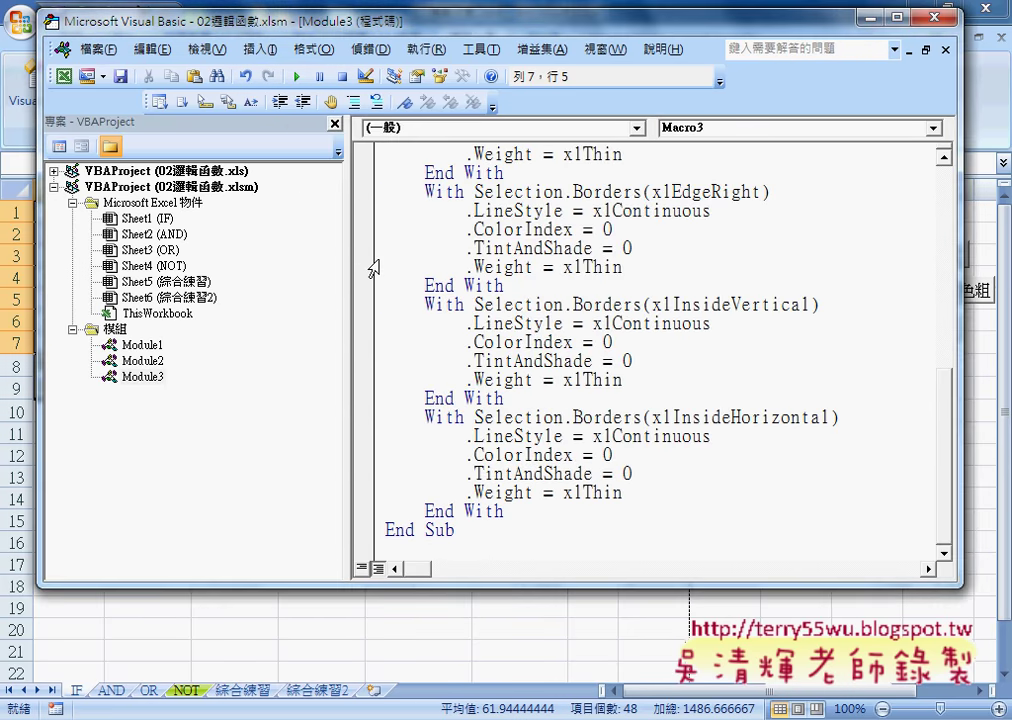
{"action": "right_click", "coordinate": [362, 263]}
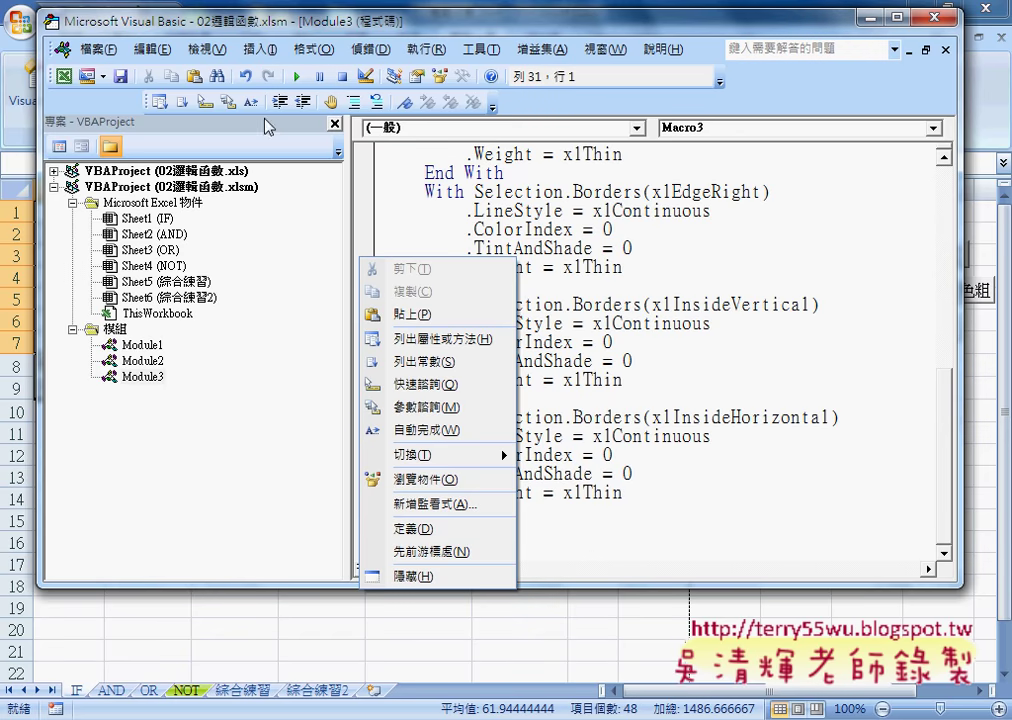
{"action": "left_click", "coordinate": [436, 211]}
{"action": "scroll", "coordinate": [499, 221], "scroll_direction": "up", "scroll_amount": 2}
{"action": "scroll", "coordinate": [500, 222], "scroll_direction": "up", "scroll_amount": 1}
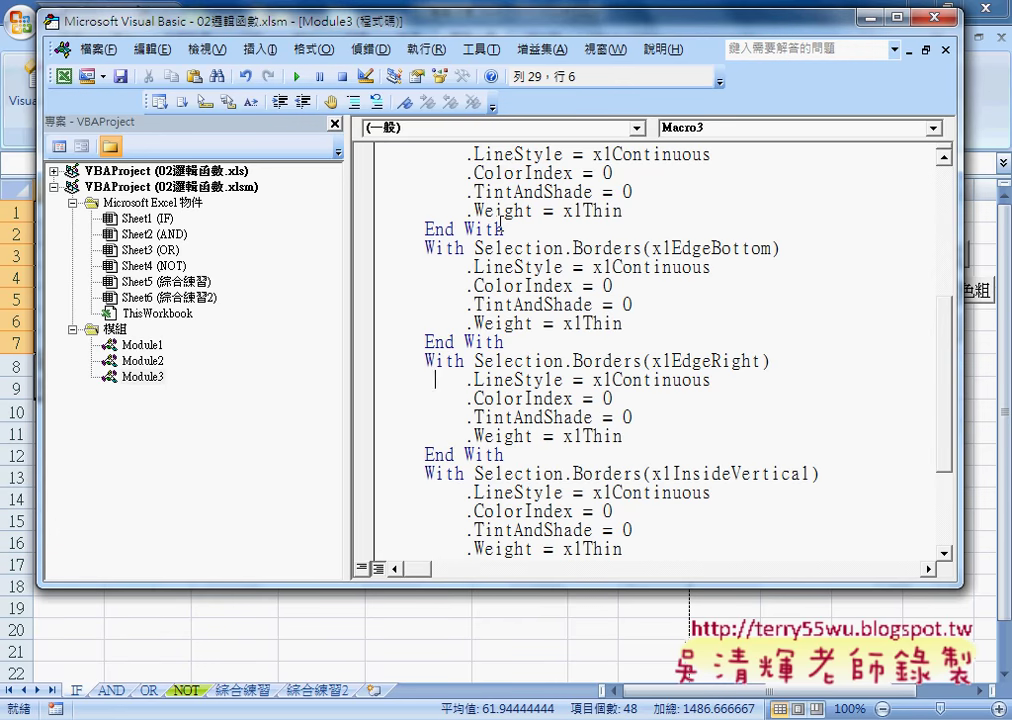
{"action": "scroll", "coordinate": [500, 224], "scroll_direction": "up", "scroll_amount": 4}
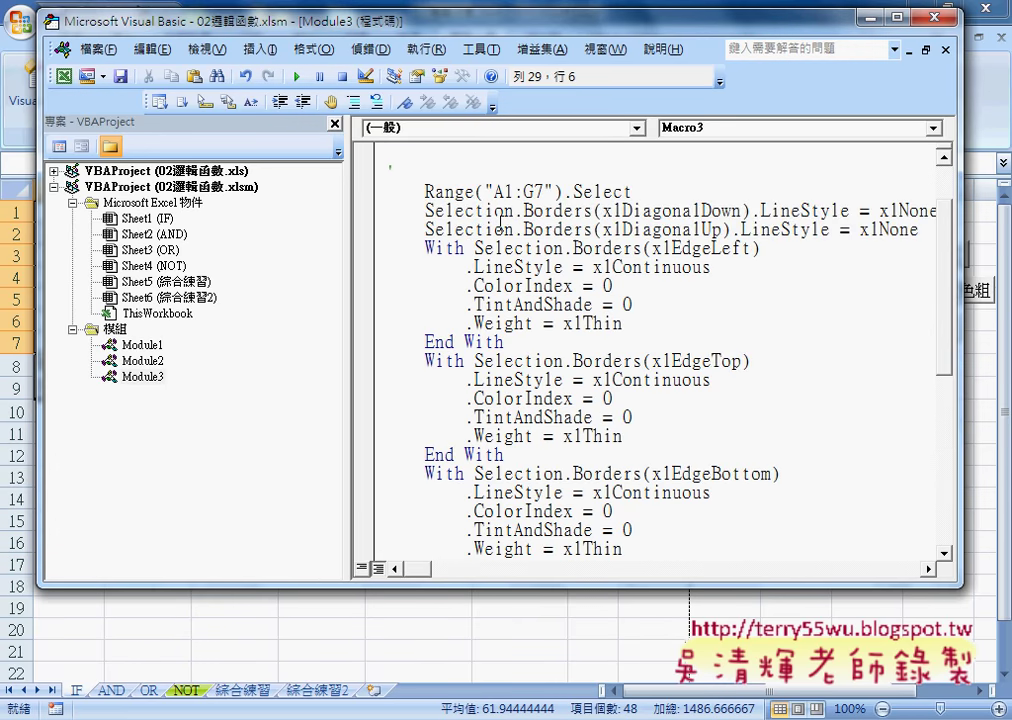
{"action": "scroll", "coordinate": [500, 223], "scroll_direction": "up", "scroll_amount": 1}
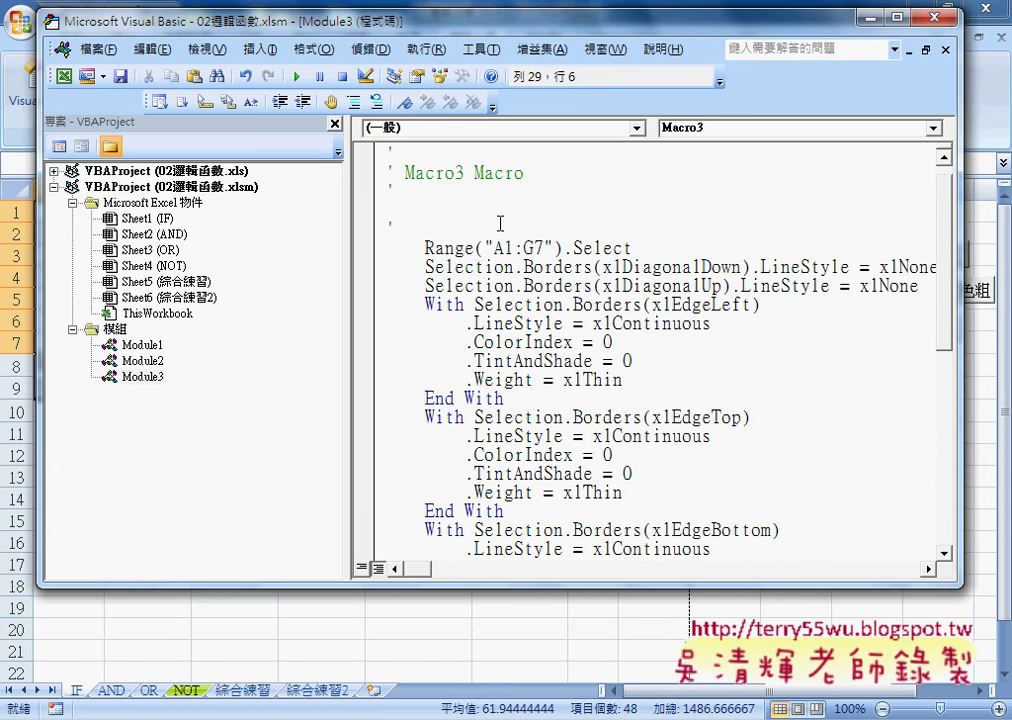
{"action": "left_click", "coordinate": [936, 17]}
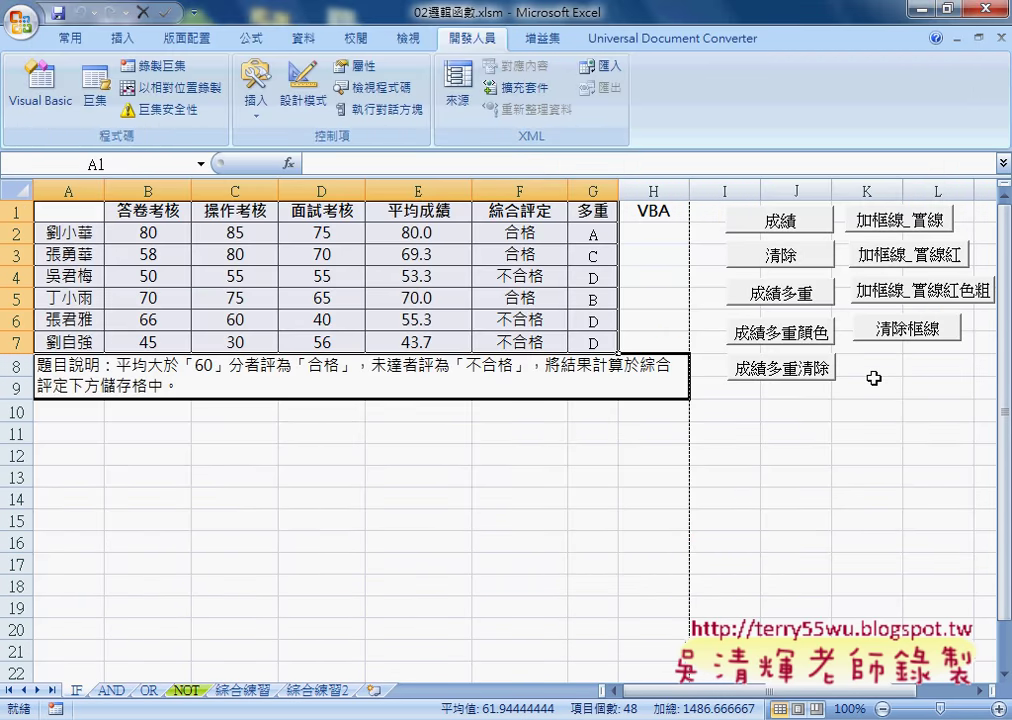
- Clear and reapply solid borders on A1:G7, then edit the 加框線_實線 button's assigned macro
{"action": "left_click", "coordinate": [906, 330]}
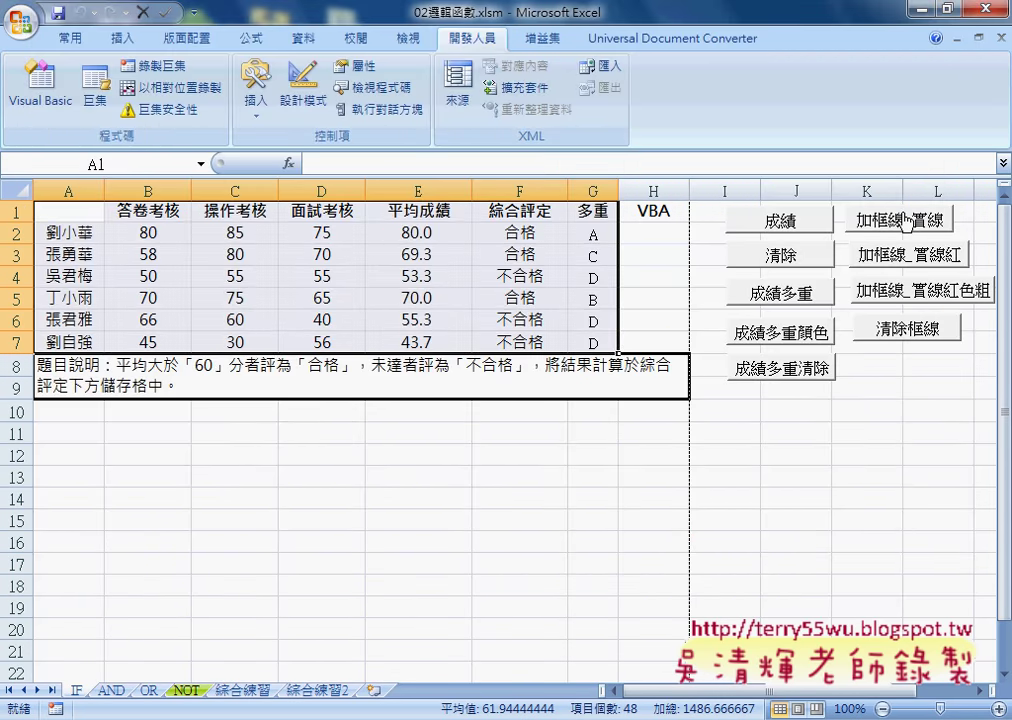
{"action": "left_click", "coordinate": [906, 220]}
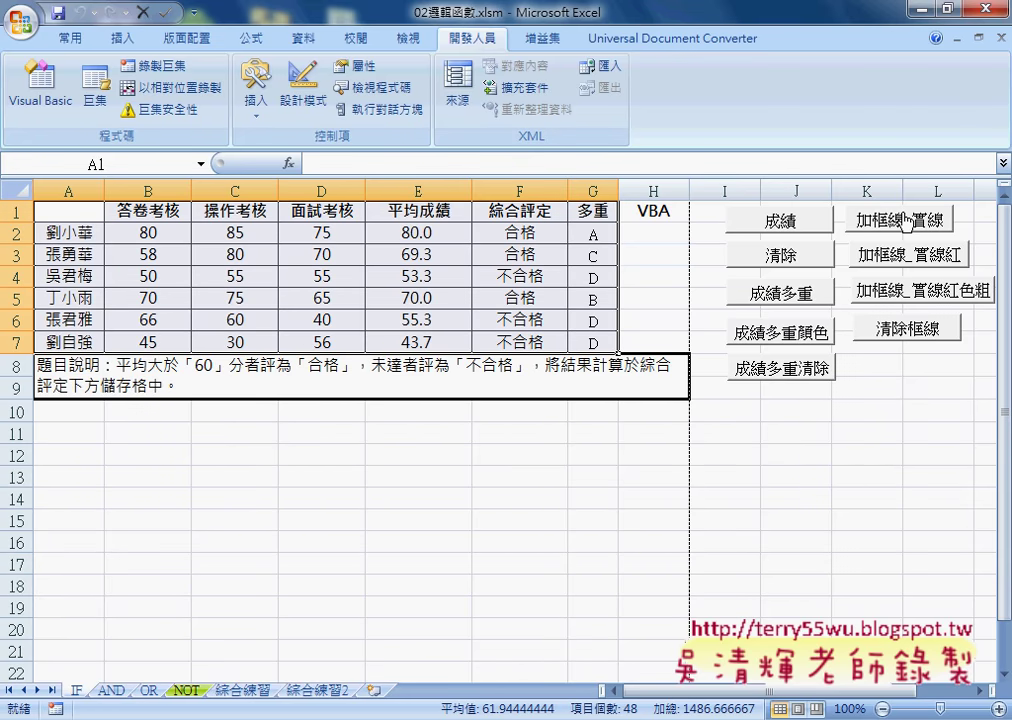
{"action": "right_click", "coordinate": [906, 222]}
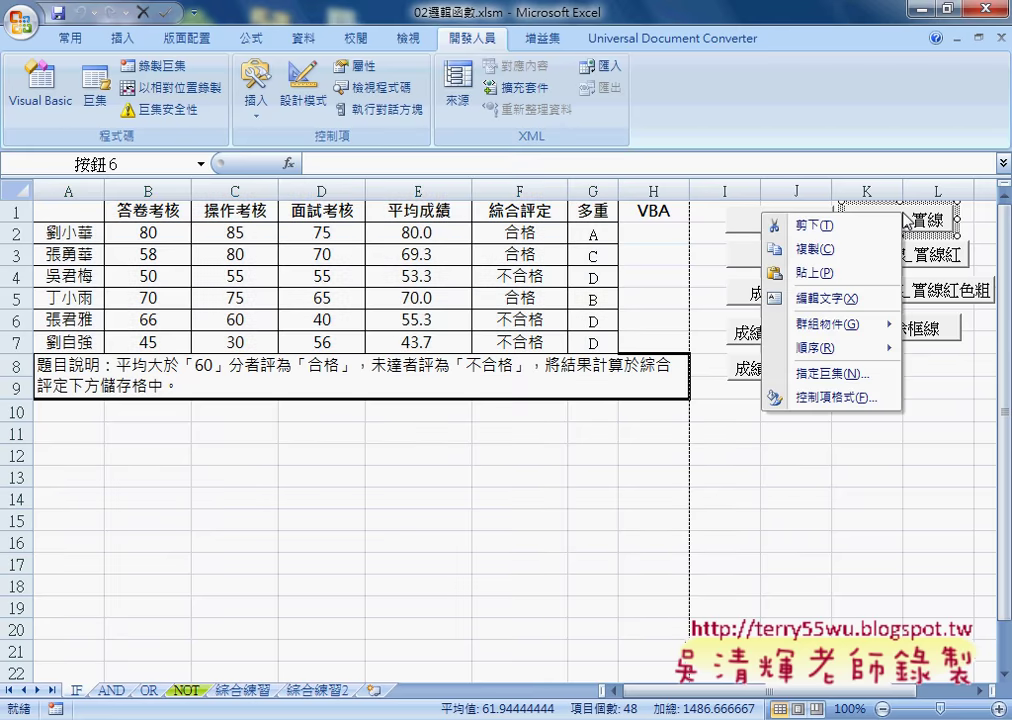
{"action": "left_click", "coordinate": [853, 374]}
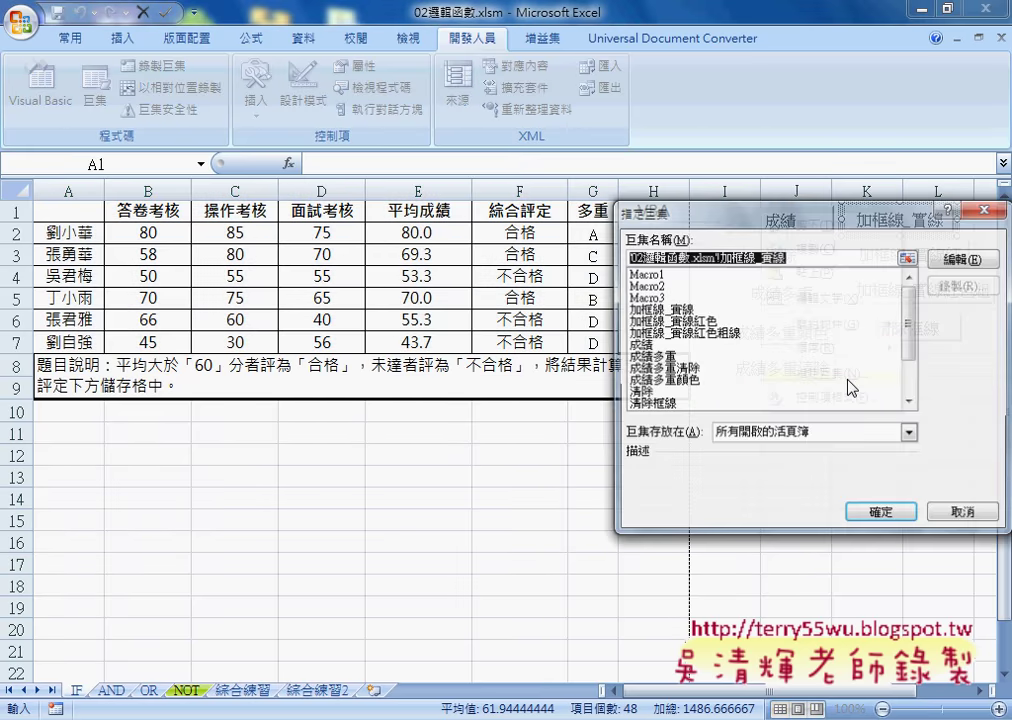
{"action": "left_click", "coordinate": [969, 258]}
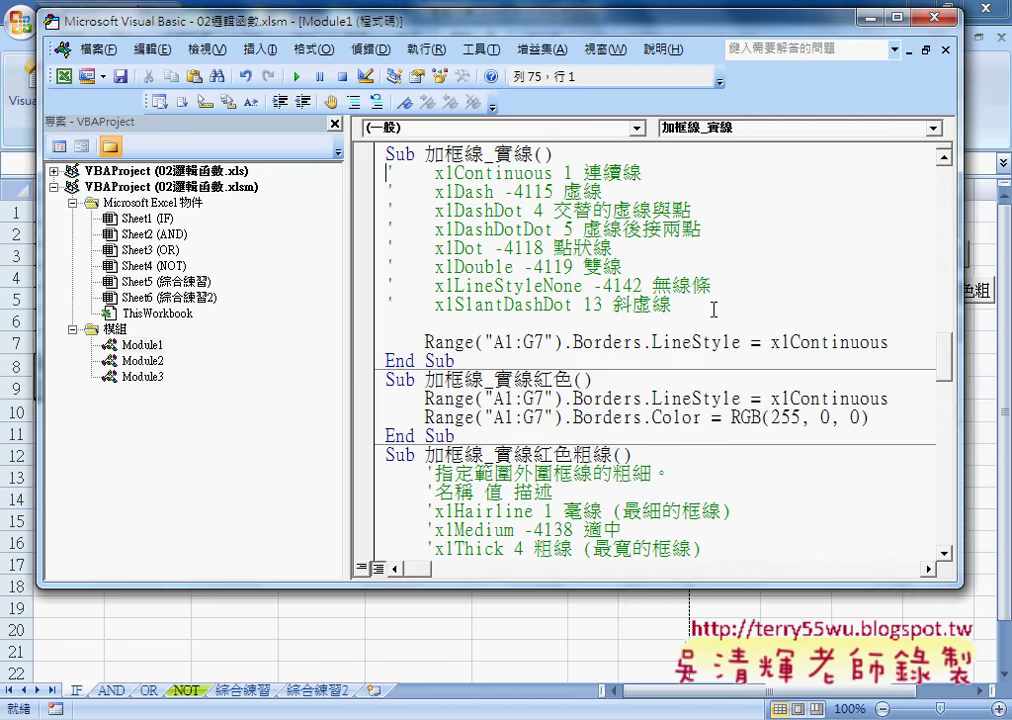
- Select Module1, check the Insert menu, and narrow the editor so the sheet's buttons show
{"action": "left_click", "coordinate": [146, 346]}
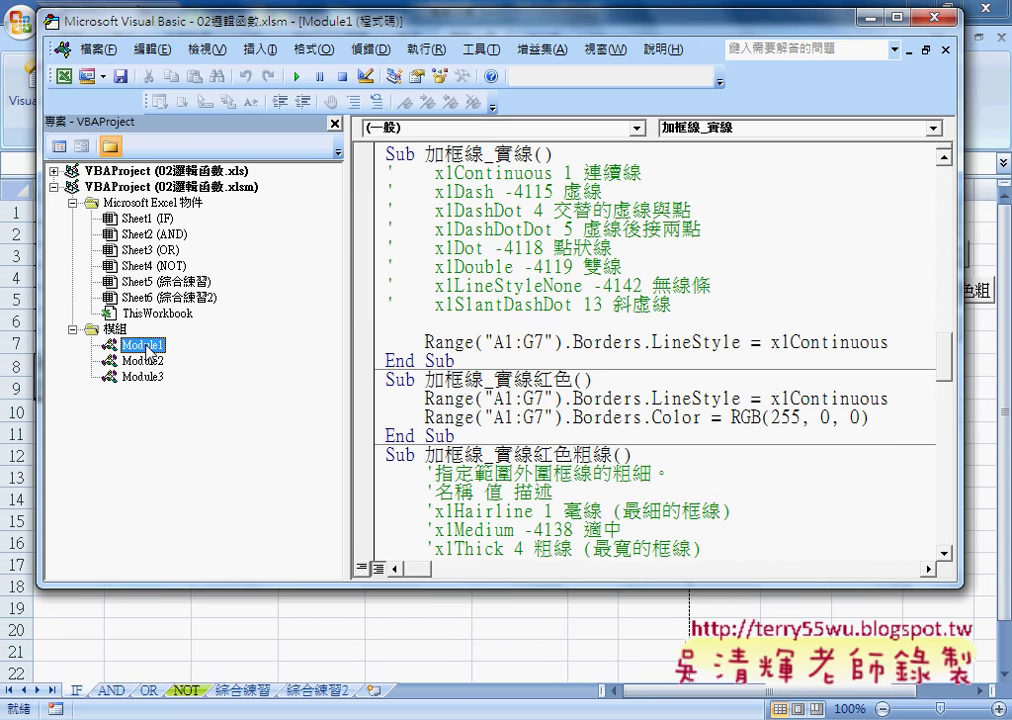
{"action": "left_click", "coordinate": [260, 49]}
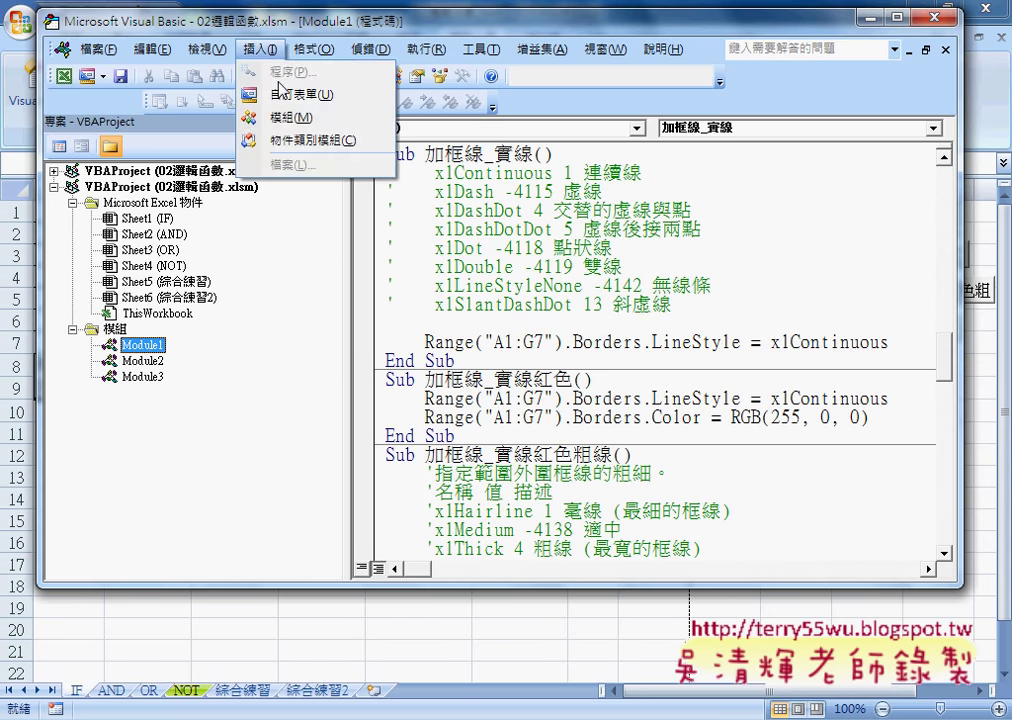
{"action": "left_click", "coordinate": [461, 209]}
{"action": "left_click", "coordinate": [260, 49]}
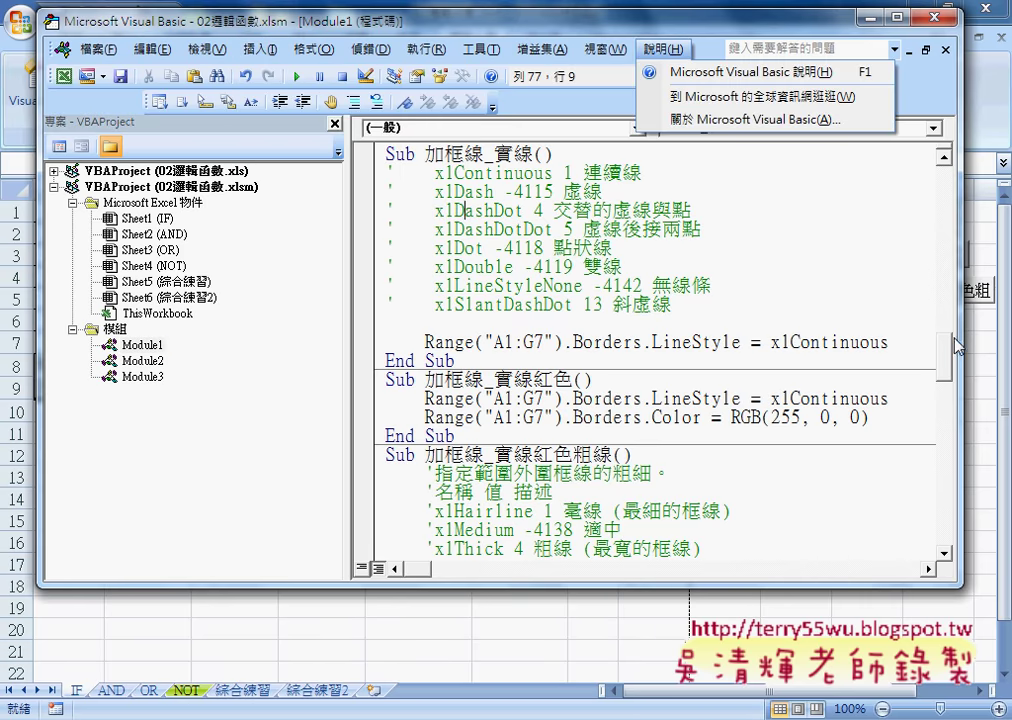
{"action": "left_click_drag", "start_coordinate": [958, 337], "coordinate": [784, 337]}
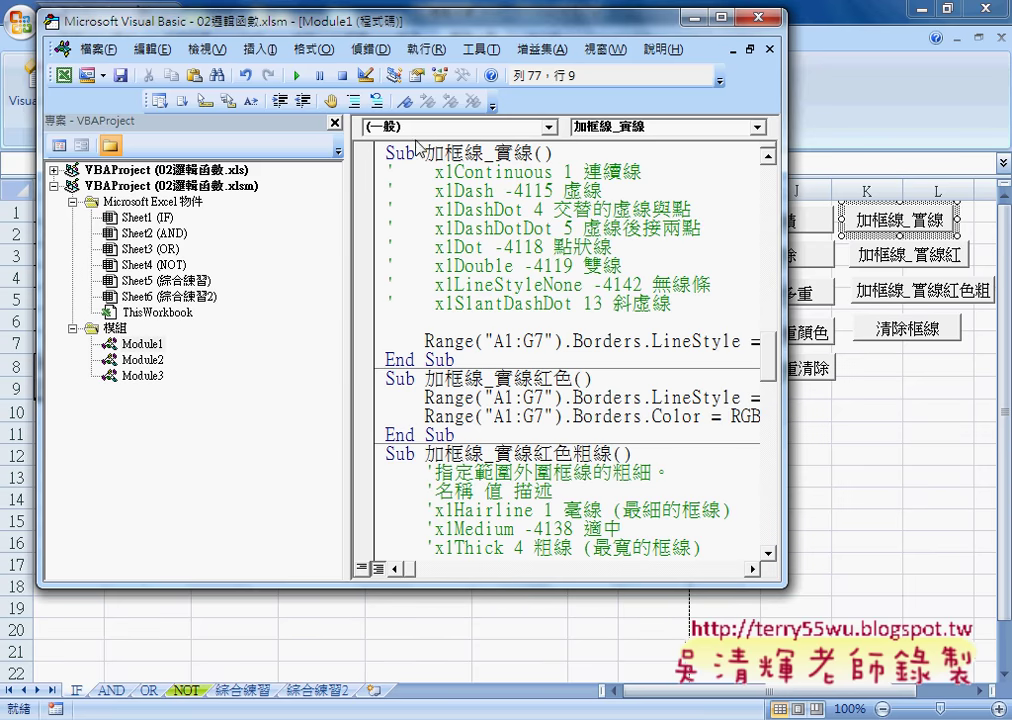
- Select the 加框線_實線 name and start Insert > 程序, then cancel the new procedure
{"action": "left_click_drag", "start_coordinate": [424, 153], "coordinate": [531, 153]}
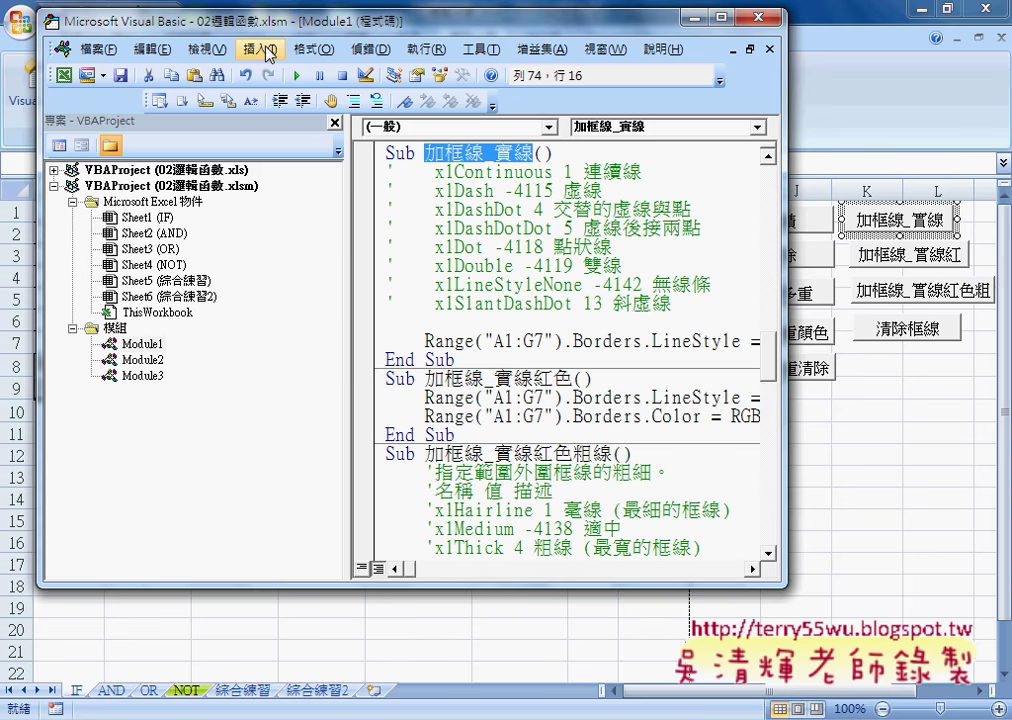
{"action": "left_click", "coordinate": [260, 49]}
{"action": "left_click", "coordinate": [285, 71]}
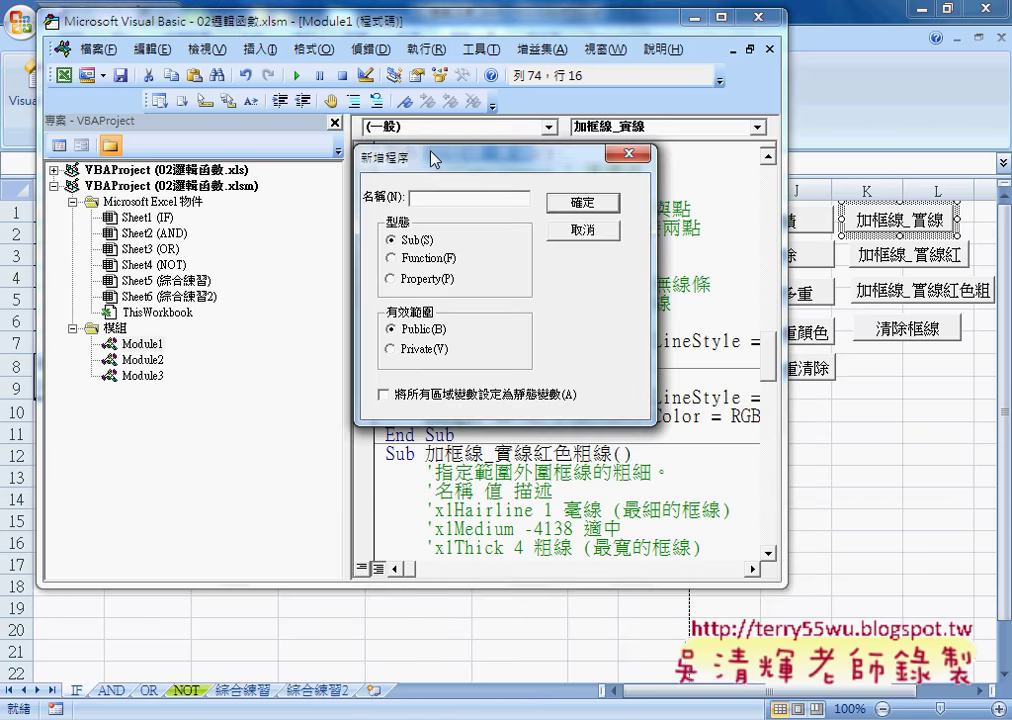
{"action": "left_click_drag", "start_coordinate": [429, 158], "coordinate": [418, 214]}
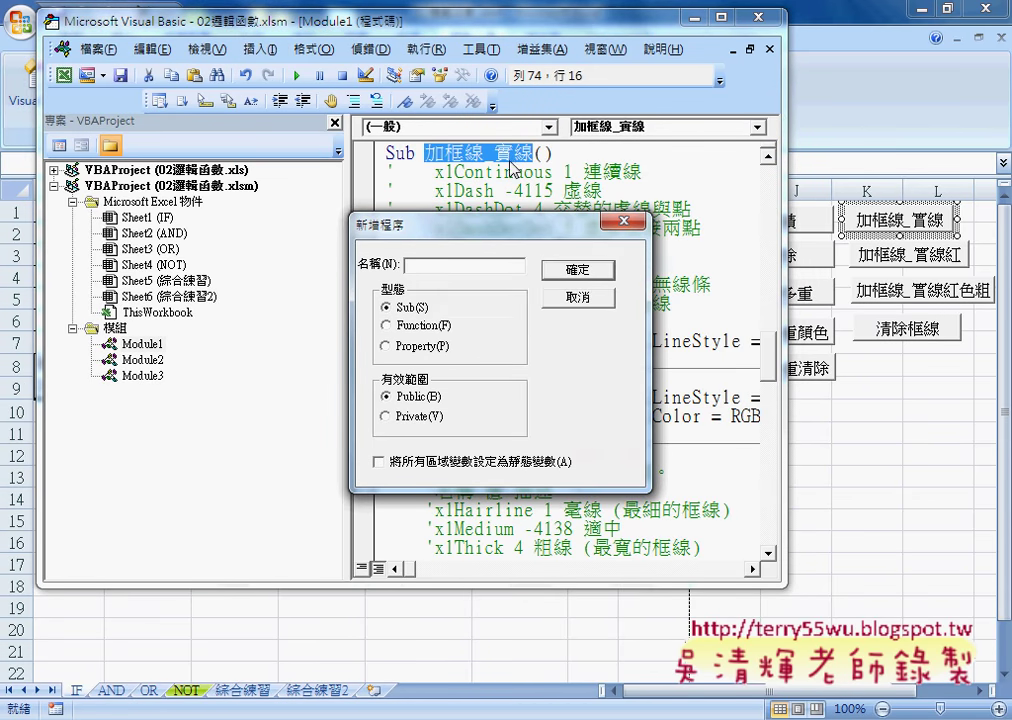
{"action": "left_click", "coordinate": [588, 298]}
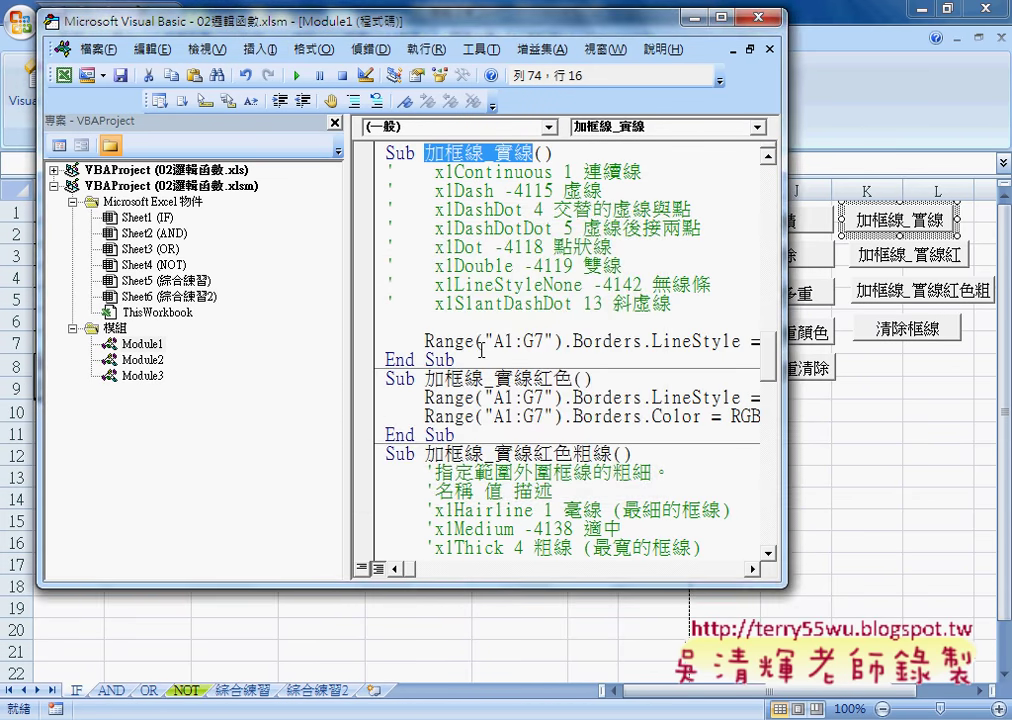
- Delete the line-style comments and Range border statement from 加框線_實線
{"action": "left_click", "coordinate": [388, 170]}
{"action": "left_click_drag", "start_coordinate": [388, 170], "coordinate": [800, 350]}
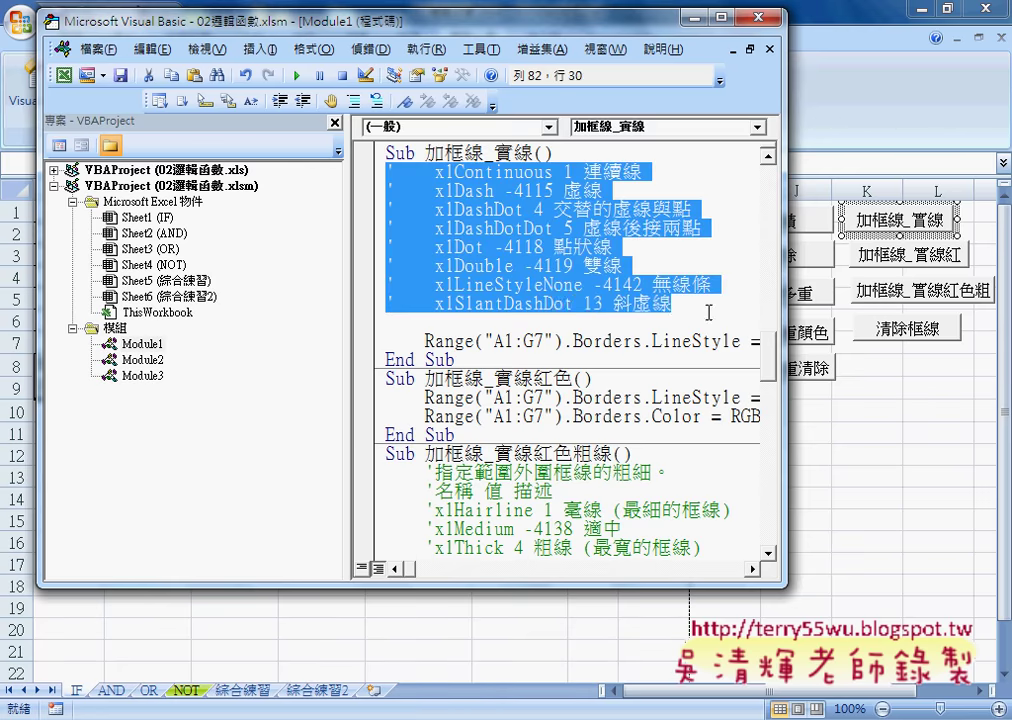
{"action": "key", "text": "Left"}
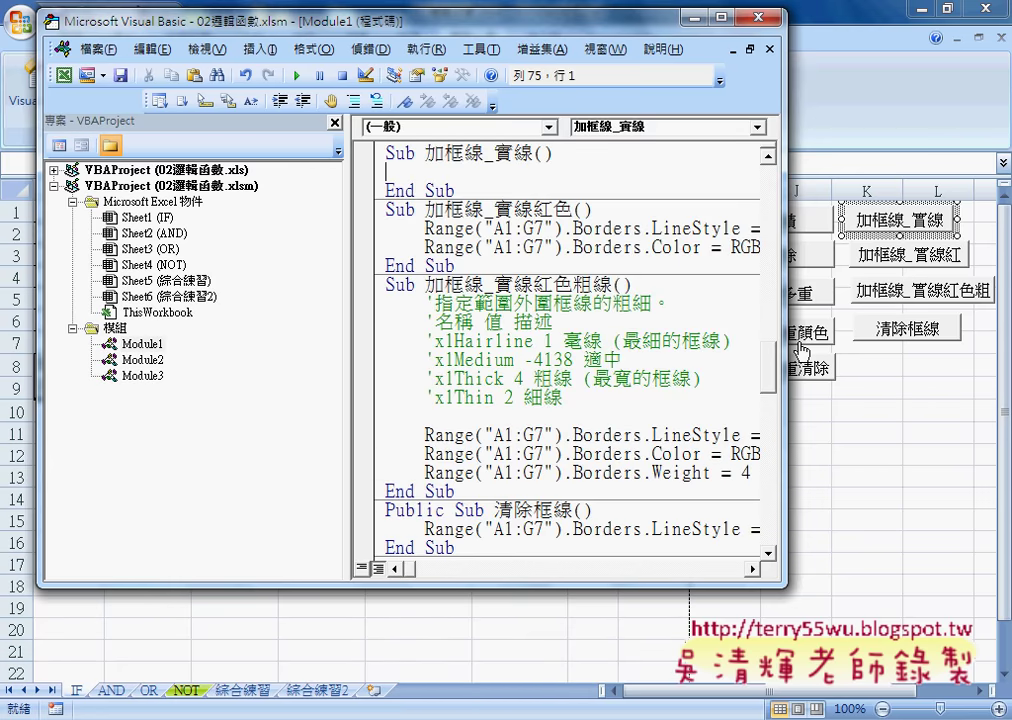
{"action": "key", "text": "Tab"}
{"action": "mouse_move", "coordinate": [377, 25]}
{"action": "left_mouse_down"}
{"action": "mouse_move", "coordinate": [692, 320]}
{"action": "mouse_move", "coordinate": [616, 359]}
{"action": "left_mouse_up"}
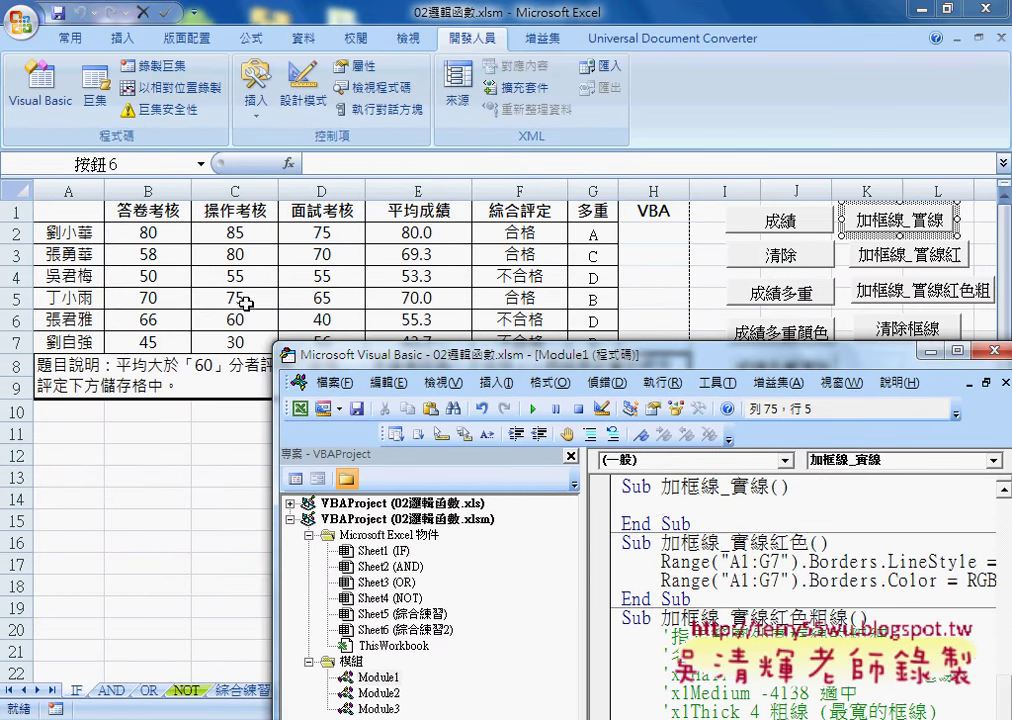
{"action": "left_click_drag", "start_coordinate": [330, 353], "coordinate": [335, 387]}
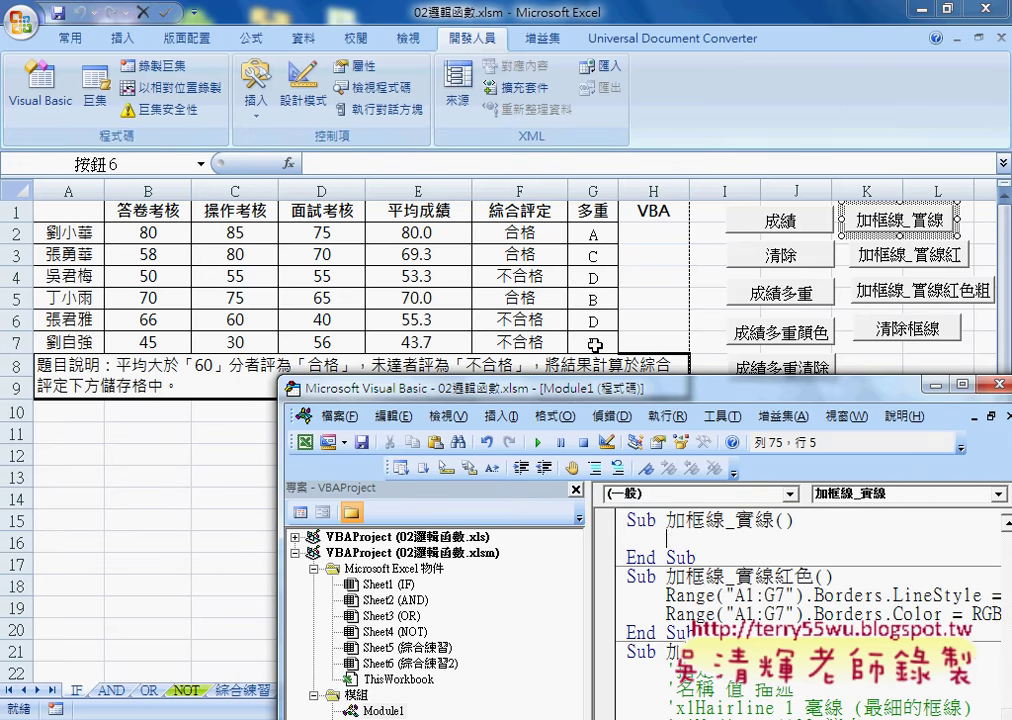
{"action": "left_click_drag", "start_coordinate": [582, 396], "coordinate": [394, 65]}
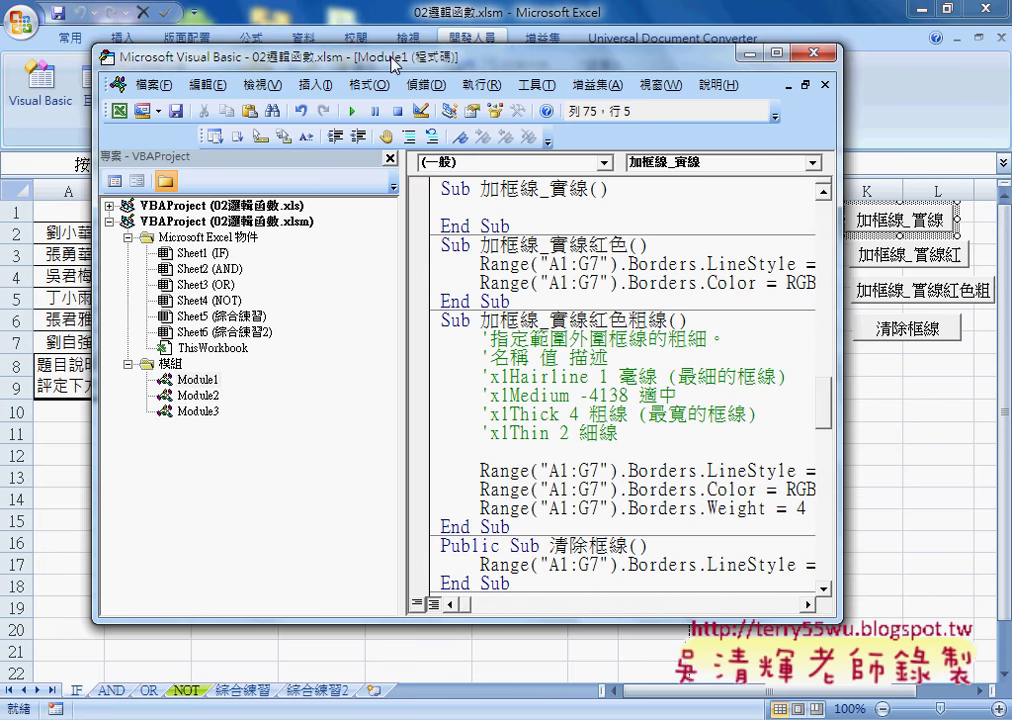
- In Sub 加框線_實線, enter range("A1:G7").Borders.LineStyle=, picking Borders and LineStyle from IntelliSense
{"action": "type", "text": "ra"}
{"action": "type", "text": "nge"}
{"action": "type", "text": "("}
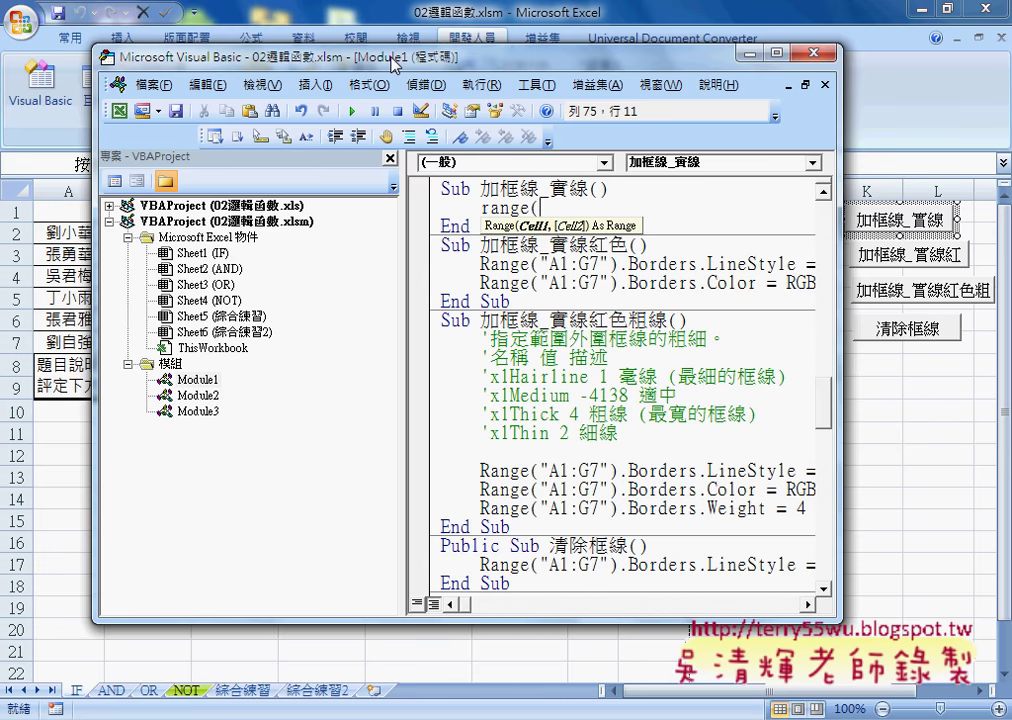
{"action": "type", "text": "\""}
{"action": "type", "text": "A1"}
{"action": "type", "text": ":"}
{"action": "type", "text": "G7"}
{"action": "type", "text": "\")"}
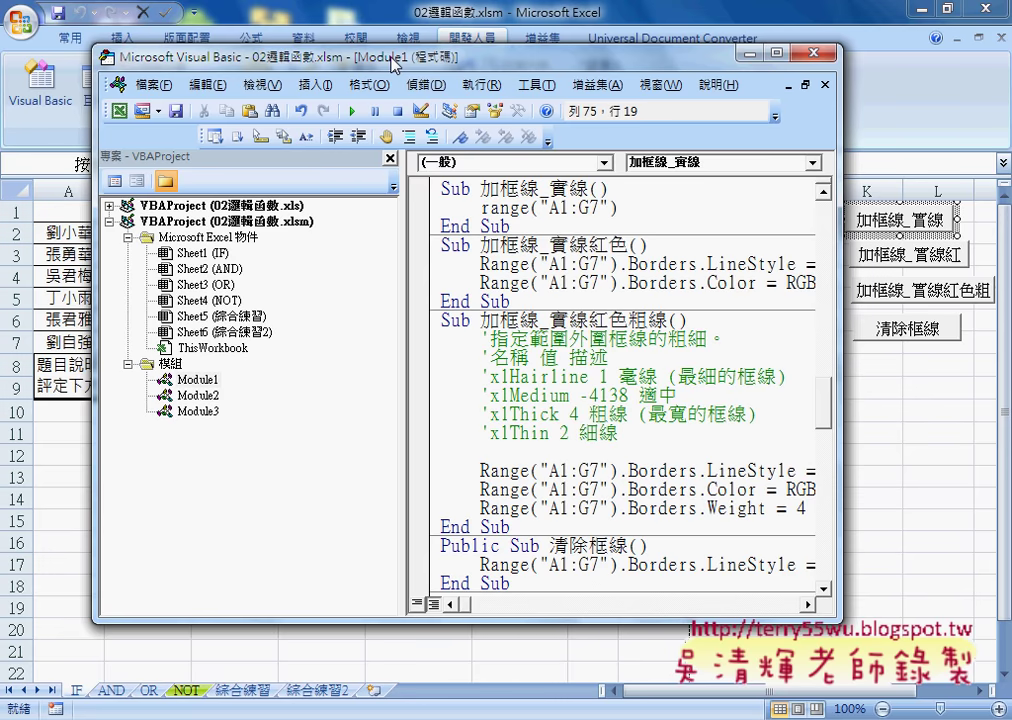
{"action": "type", "text": "."}
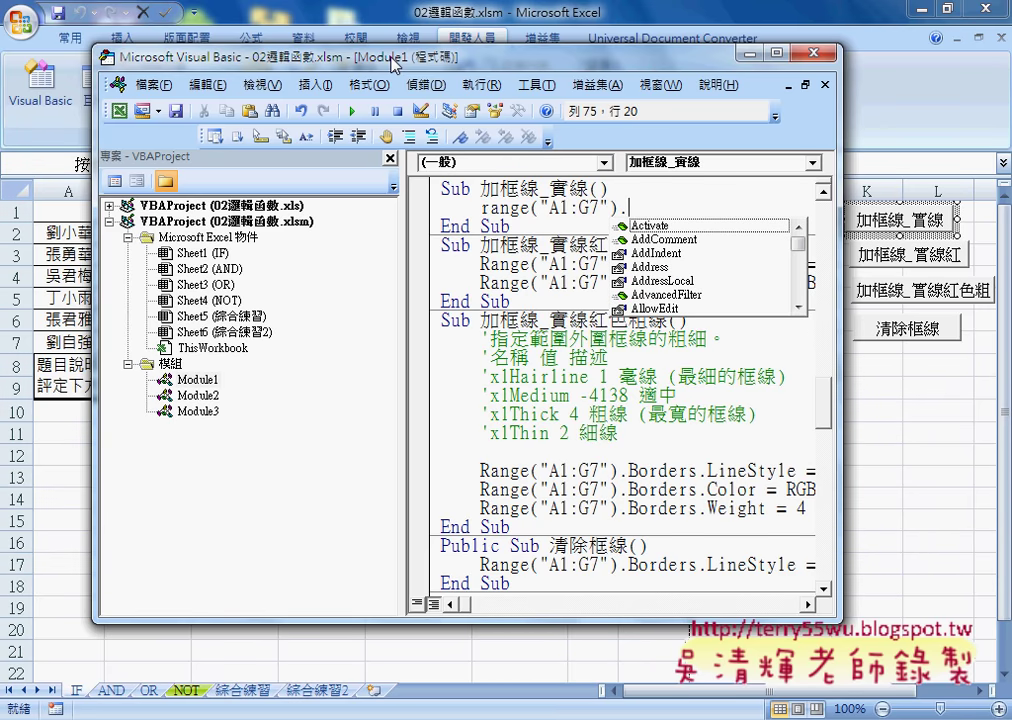
{"action": "type", "text": "b"}
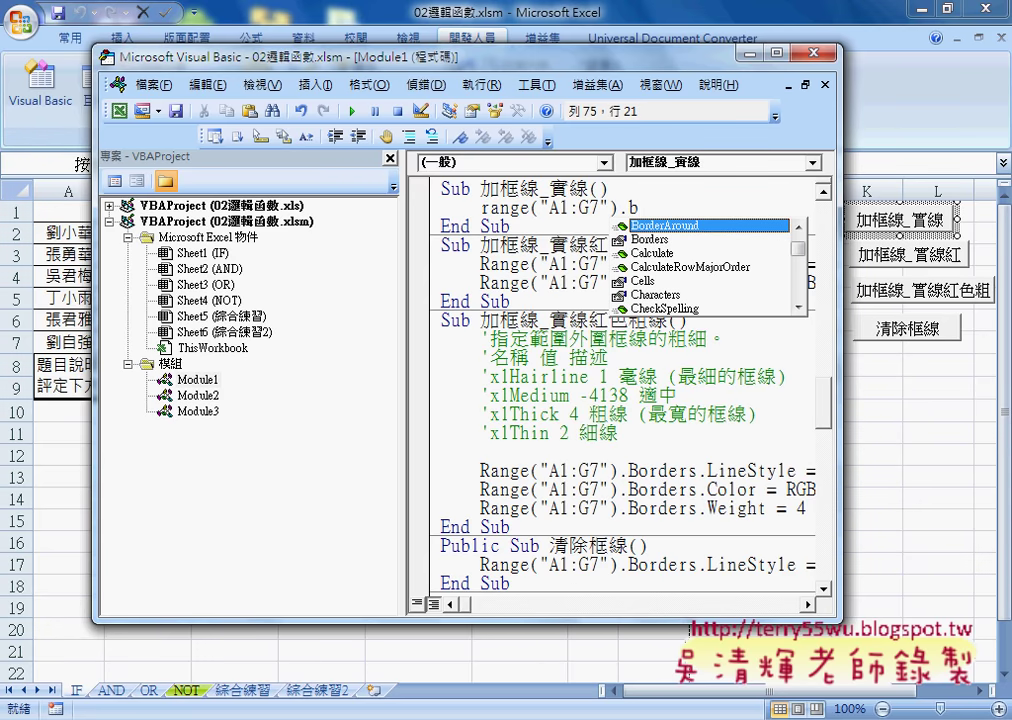
{"action": "key", "text": "Down"}
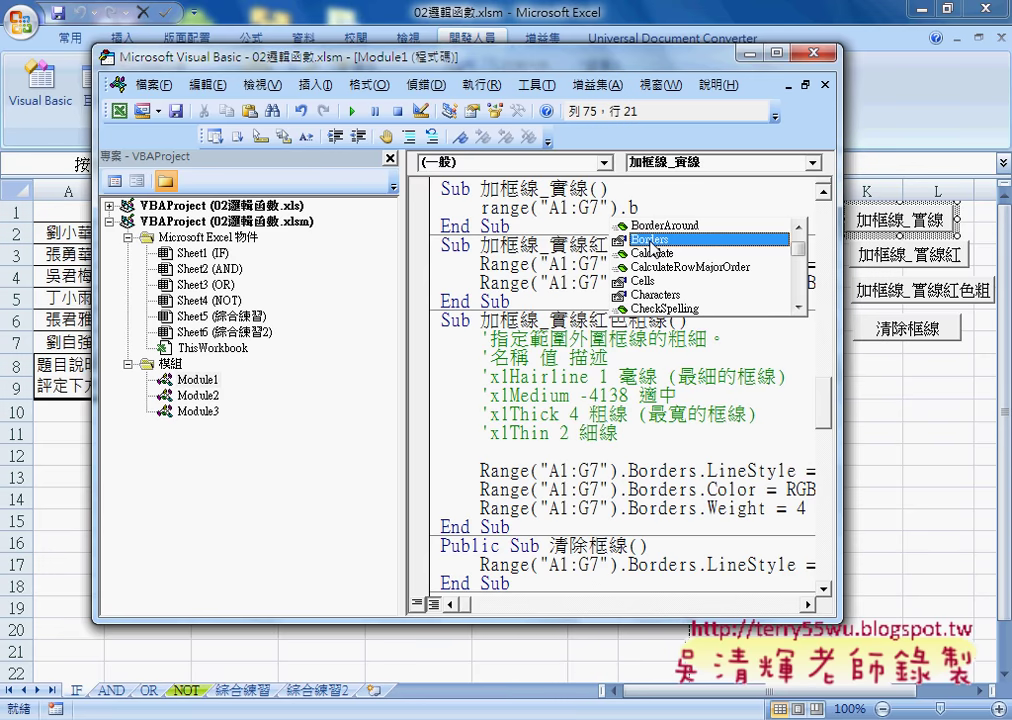
{"action": "key", "text": "Tab"}
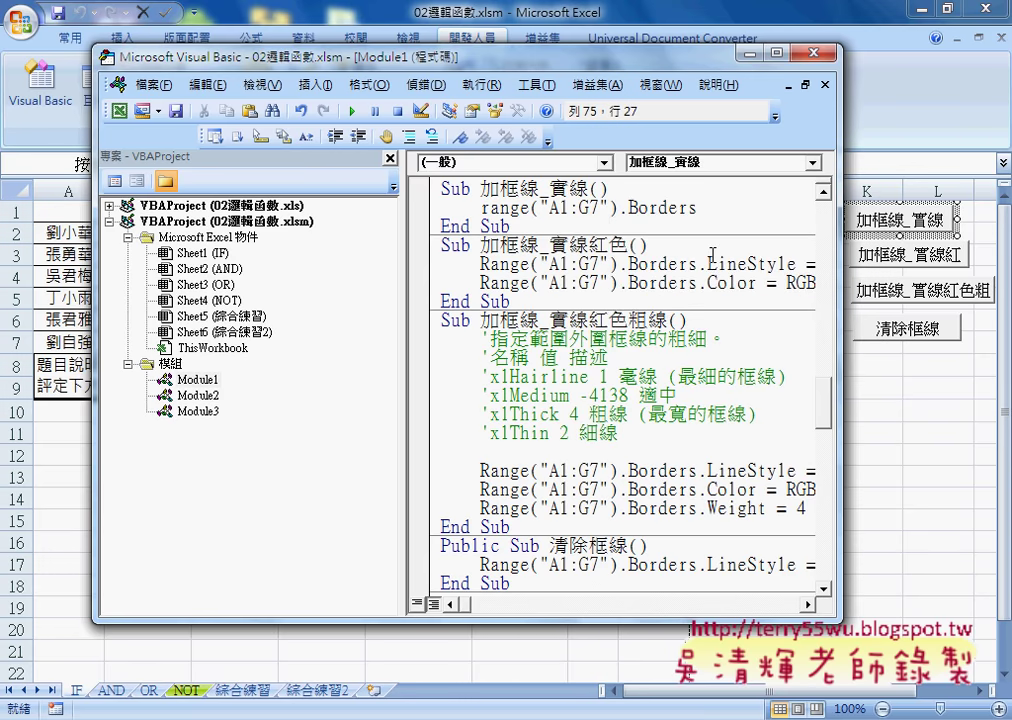
{"action": "type", "text": "."}
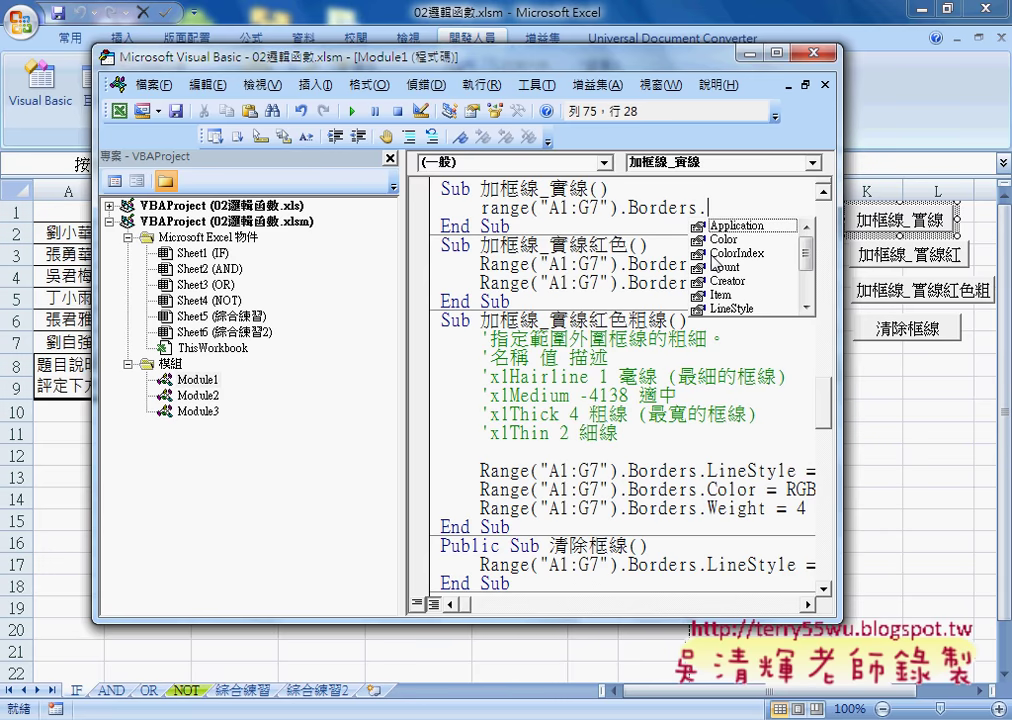
{"action": "left_click", "coordinate": [743, 311]}
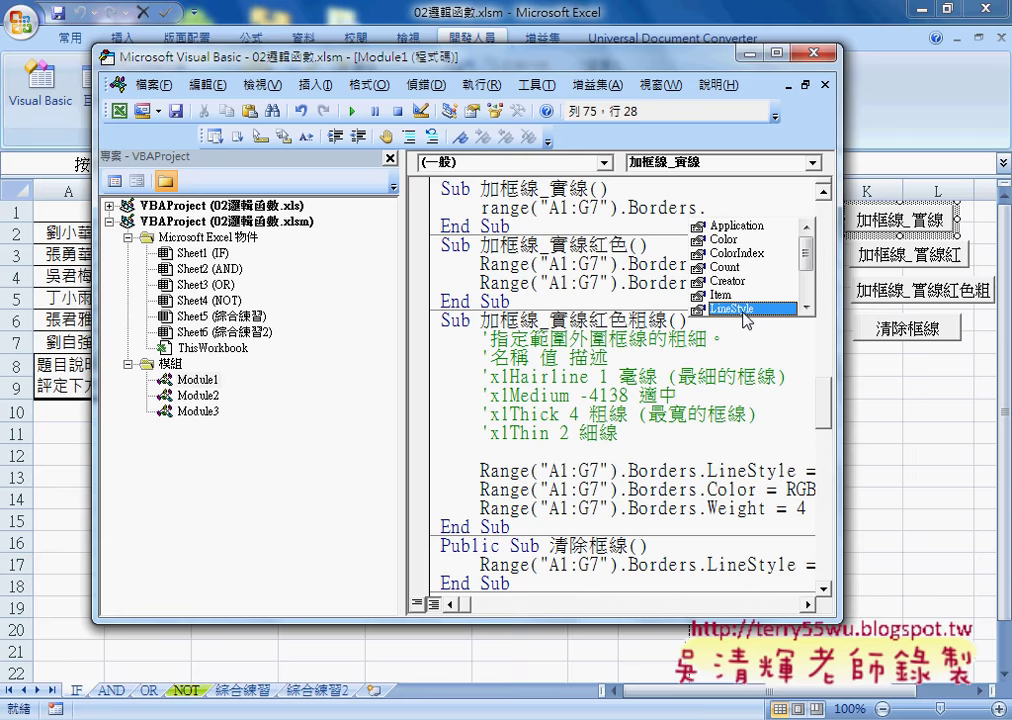
{"action": "double_click", "coordinate": [743, 309]}
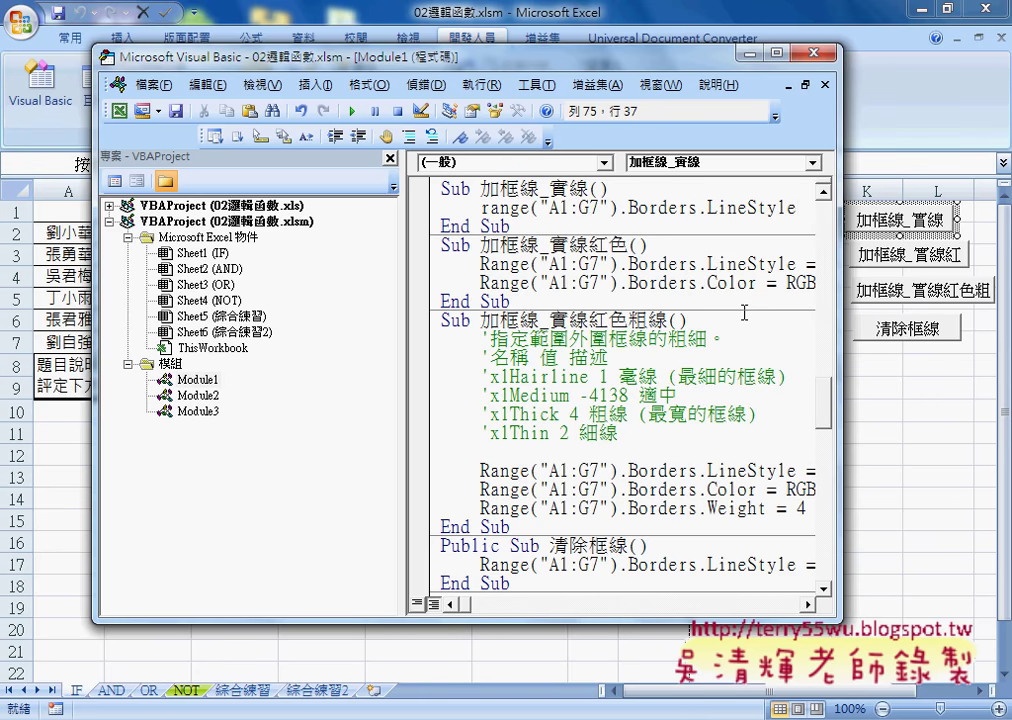
{"action": "type", "text": "="}
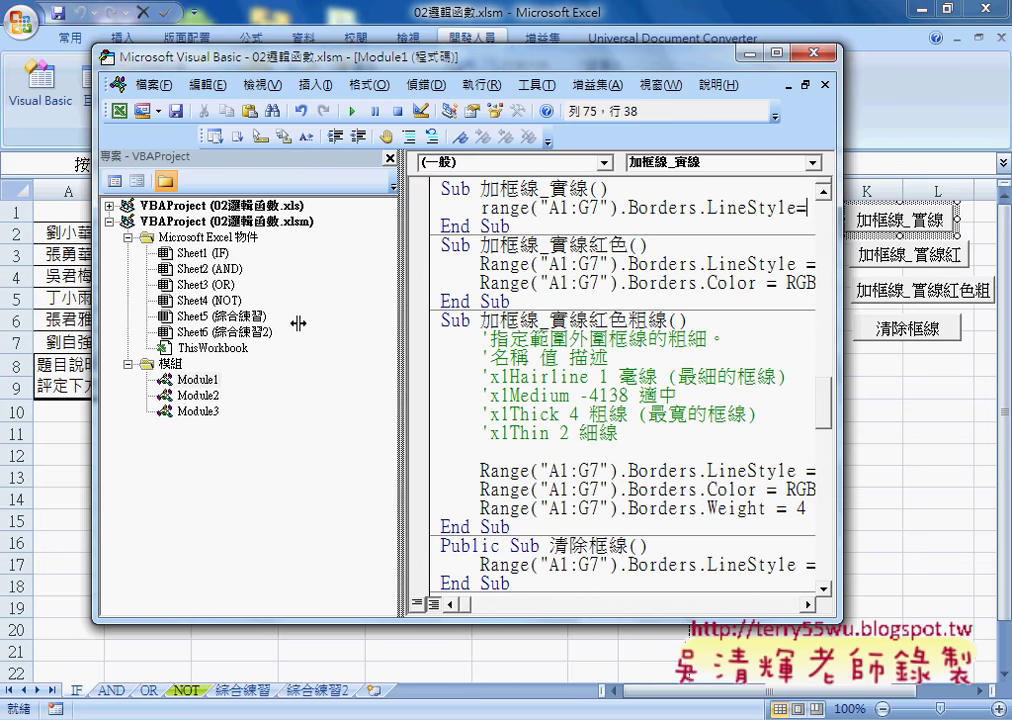
- Widen the code pane and editor window so whole lines show, then select LineStyle
{"action": "left_click_drag", "start_coordinate": [399, 325], "coordinate": [298, 323]}
{"action": "left_click_drag", "start_coordinate": [838, 330], "coordinate": [958, 330]}
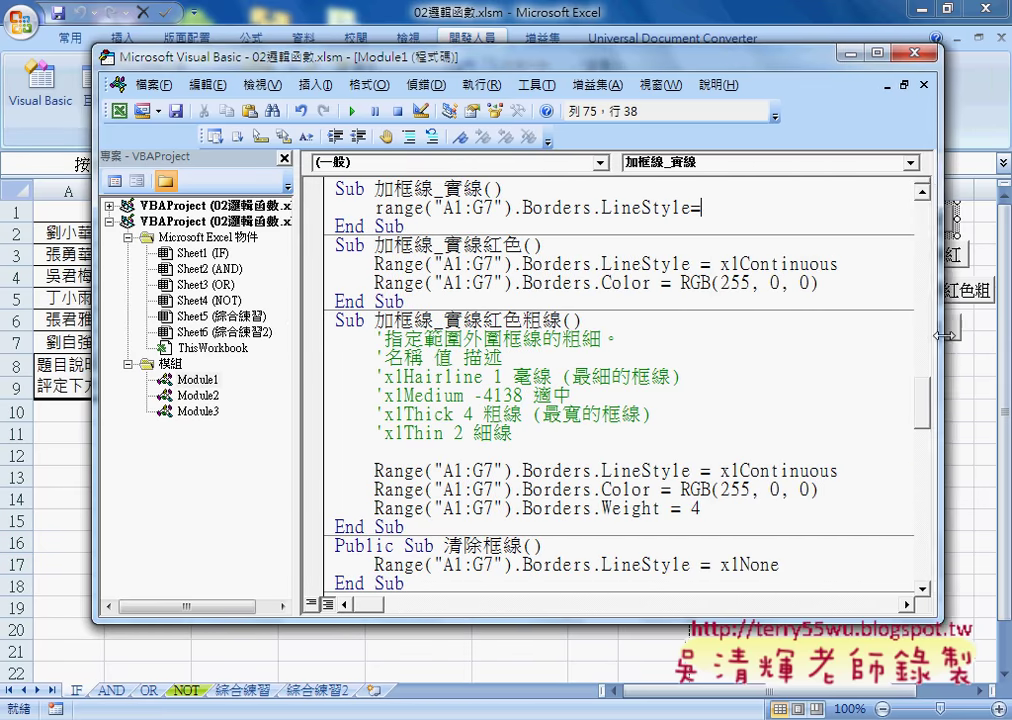
{"action": "left_click_drag", "start_coordinate": [701, 207], "coordinate": [693, 207]}
{"action": "left_click", "coordinate": [700, 208]}
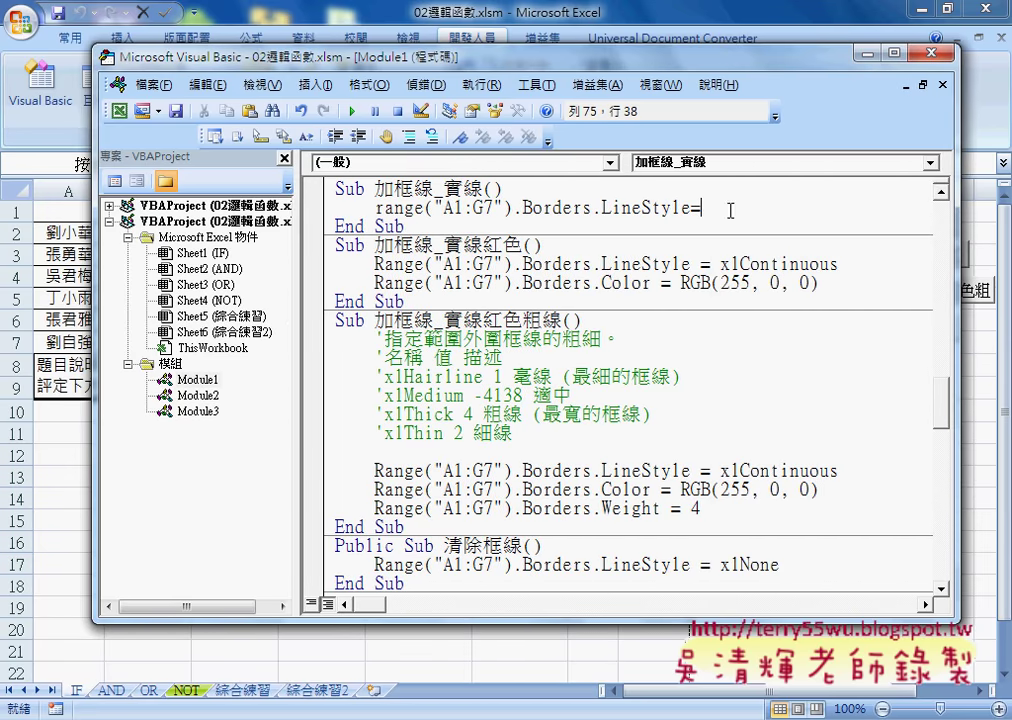
{"action": "left_click", "coordinate": [629, 209]}
- Open help on LineStyle with F1 and choose the Borders.LineStyle 屬性 topic
{"action": "key", "text": "F1"}
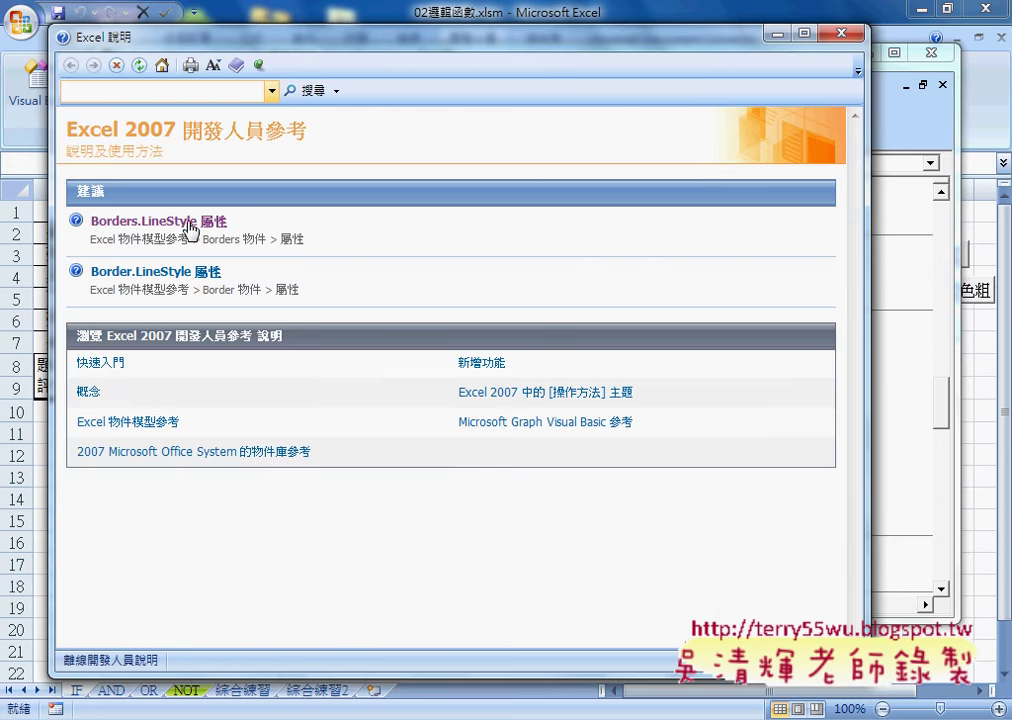
{"action": "left_click", "coordinate": [190, 222]}
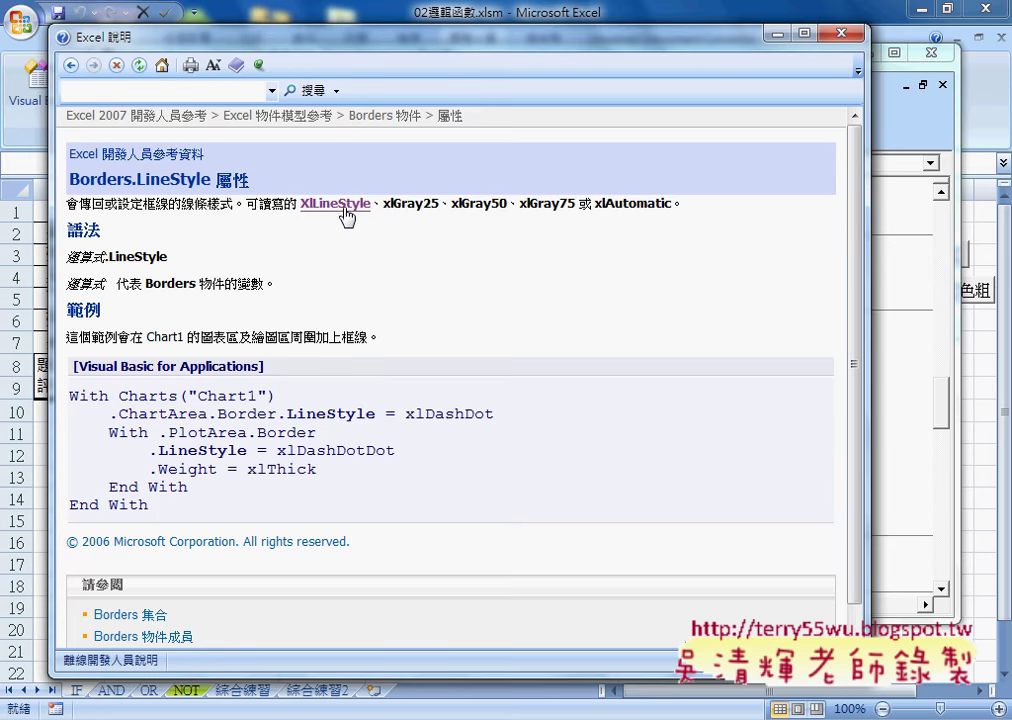
- Open the XlLineStyle enumeration table and select xlContinuous's name, value 1 and description
{"action": "left_click", "coordinate": [342, 206]}
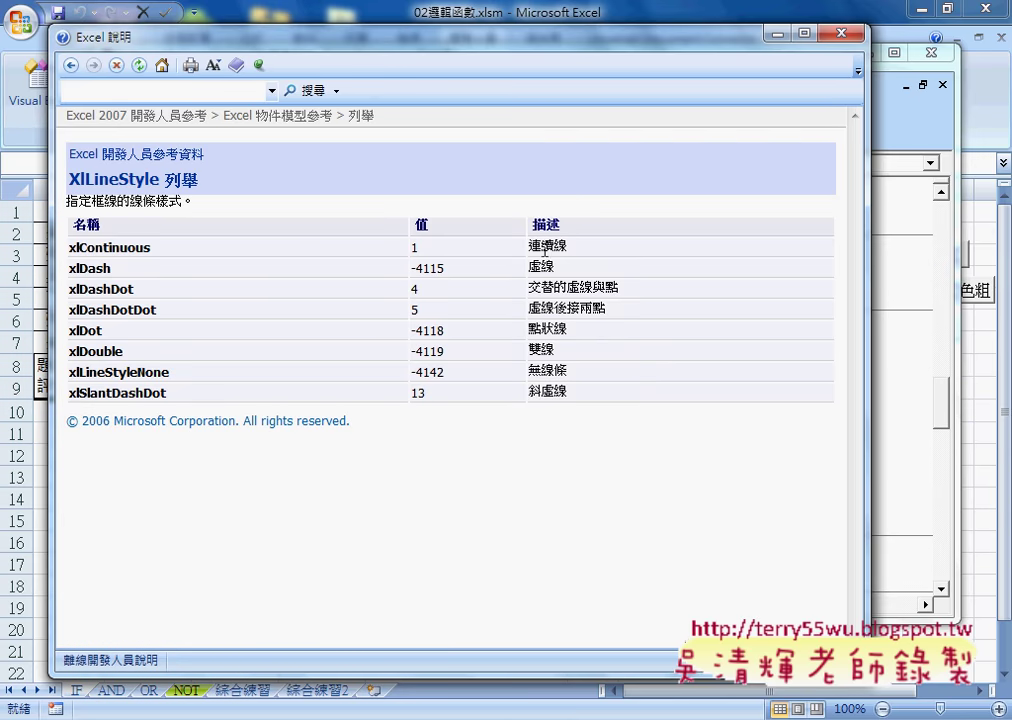
{"action": "left_click_drag", "start_coordinate": [578, 250], "coordinate": [524, 255]}
{"action": "left_click_drag", "start_coordinate": [152, 250], "coordinate": [71, 256]}
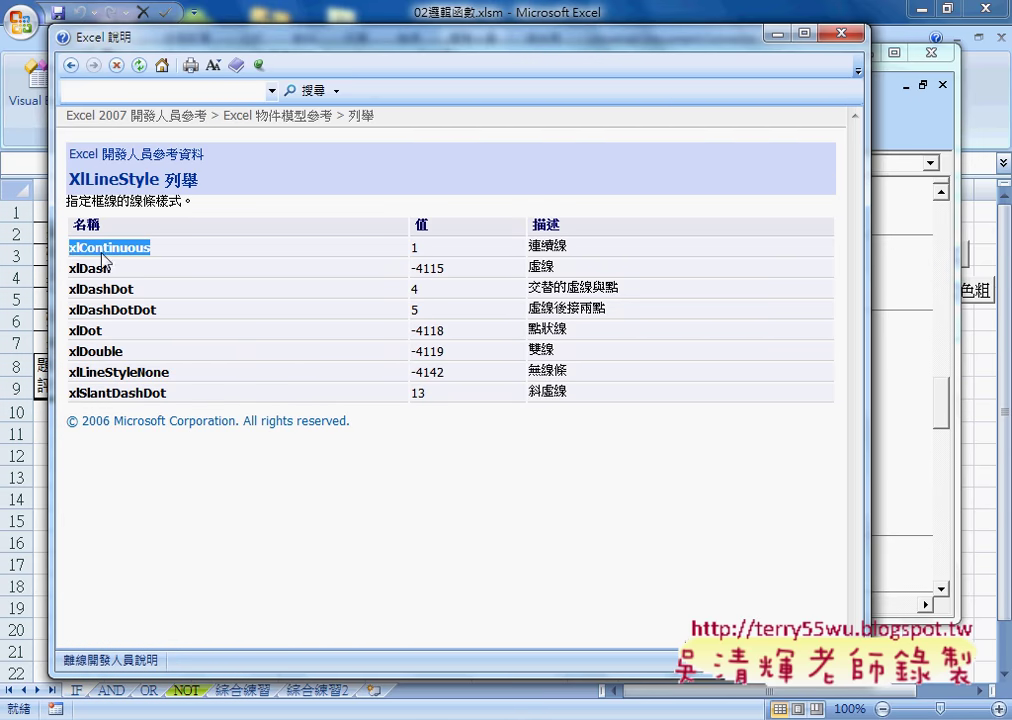
{"action": "left_click_drag", "start_coordinate": [419, 249], "coordinate": [410, 255]}
{"action": "left_click_drag", "start_coordinate": [152, 250], "coordinate": [72, 258]}
{"action": "left_click_drag", "start_coordinate": [418, 248], "coordinate": [413, 260]}
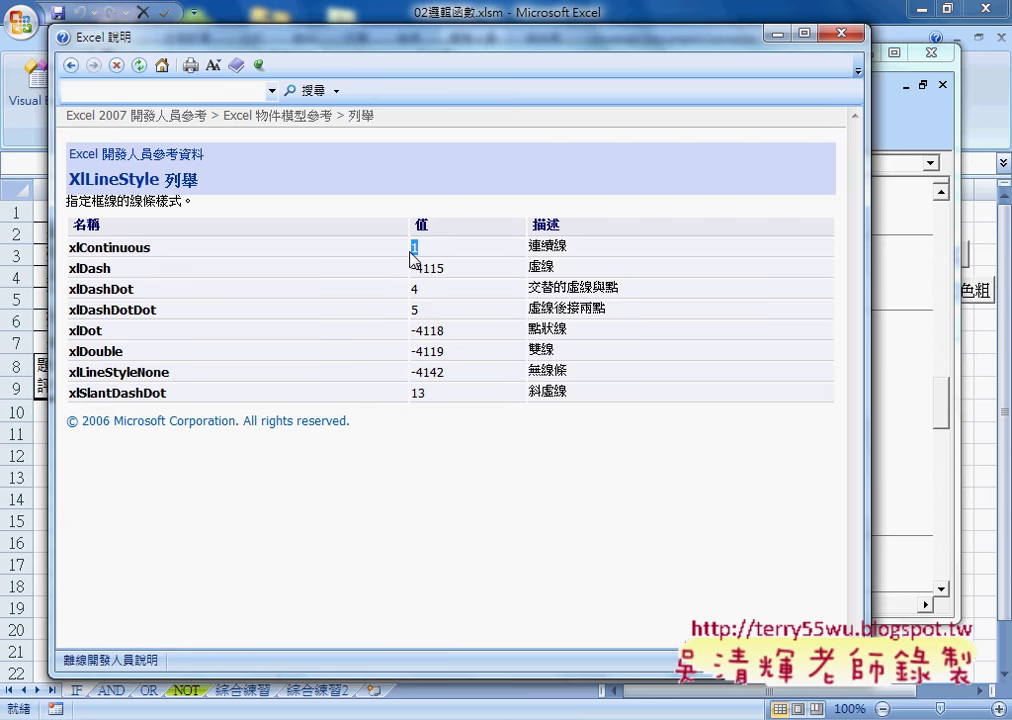
{"action": "left_click_drag", "start_coordinate": [155, 256], "coordinate": [72, 258]}
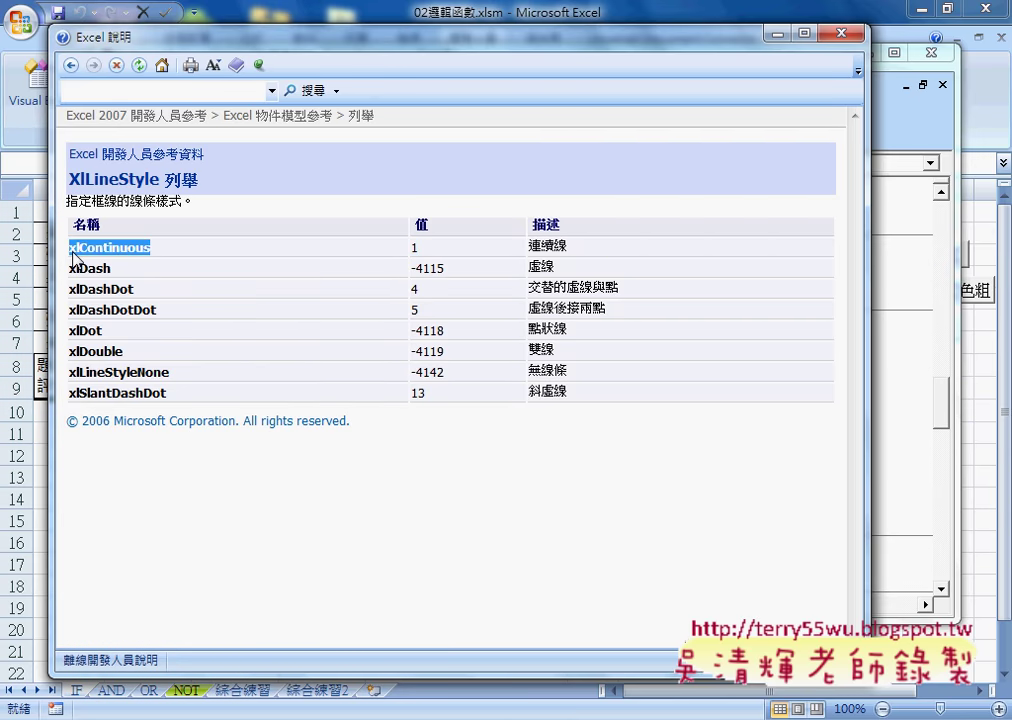
{"action": "left_click_drag", "start_coordinate": [416, 248], "coordinate": [410, 256]}
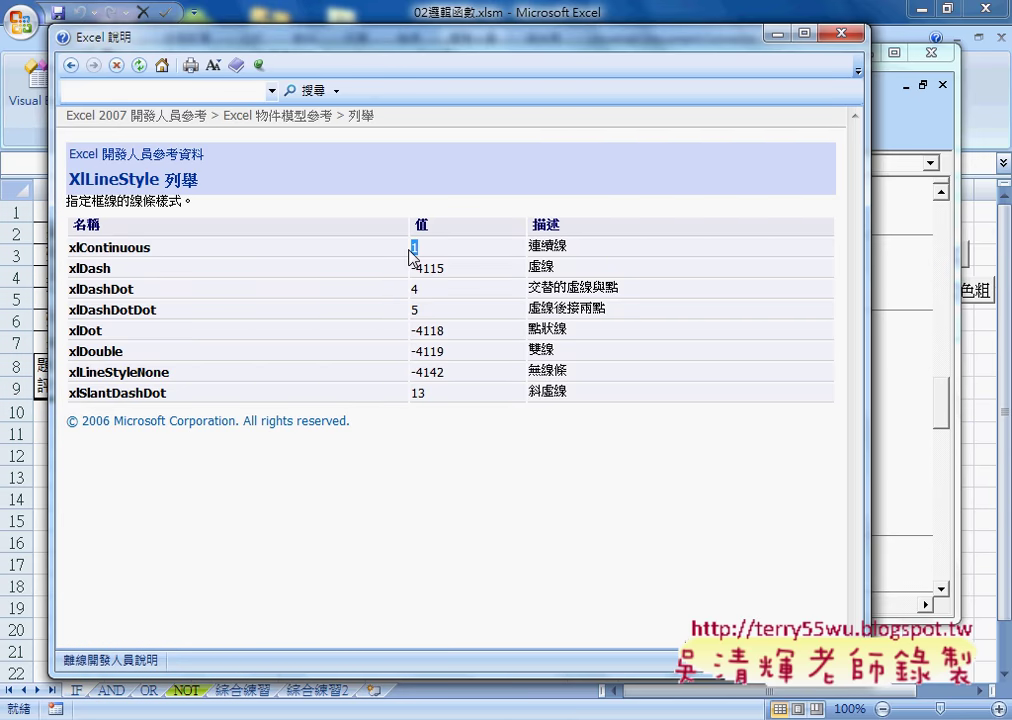
- Select the constant name xlContinuous and copy it with 複製
{"action": "left_click_drag", "start_coordinate": [568, 246], "coordinate": [528, 246]}
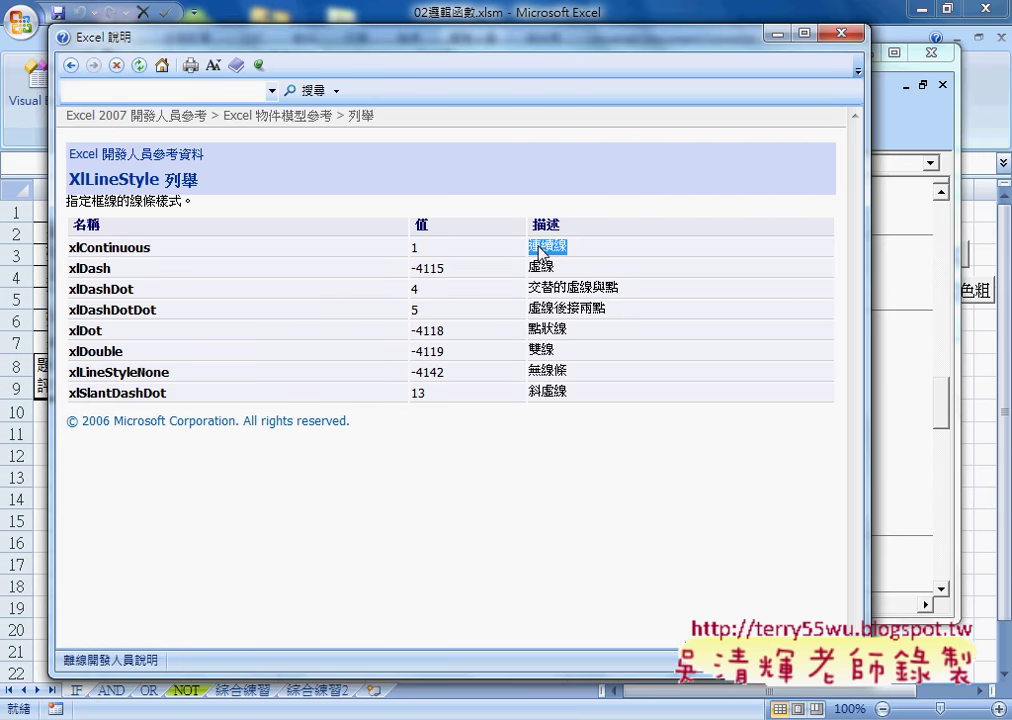
{"action": "left_click_drag", "start_coordinate": [152, 247], "coordinate": [72, 252]}
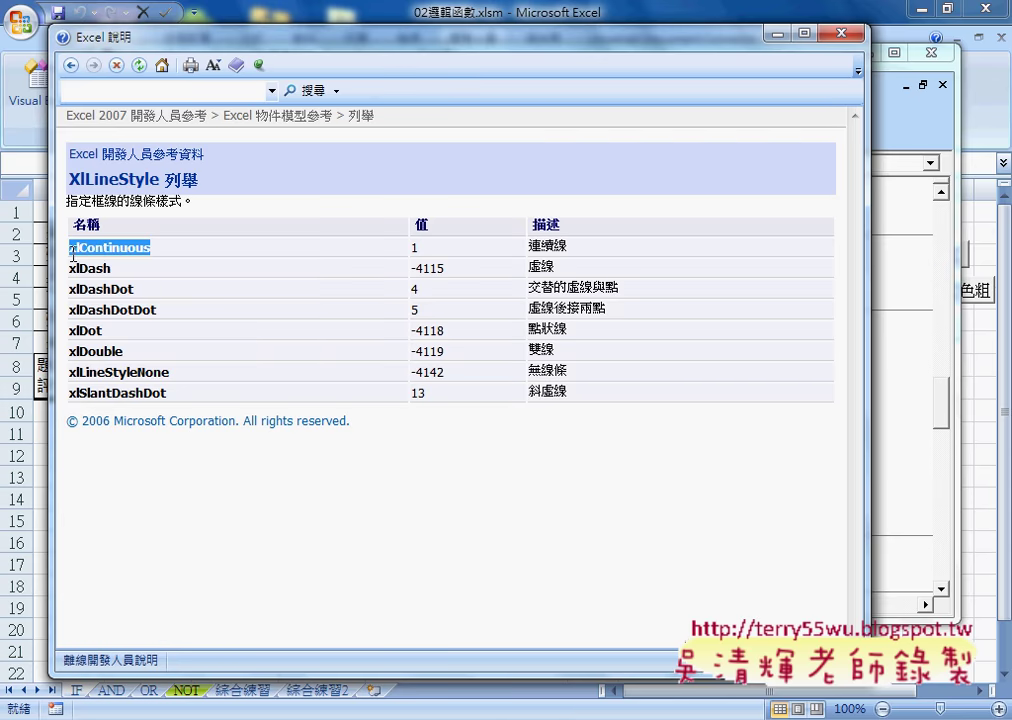
{"action": "right_click", "coordinate": [105, 251]}
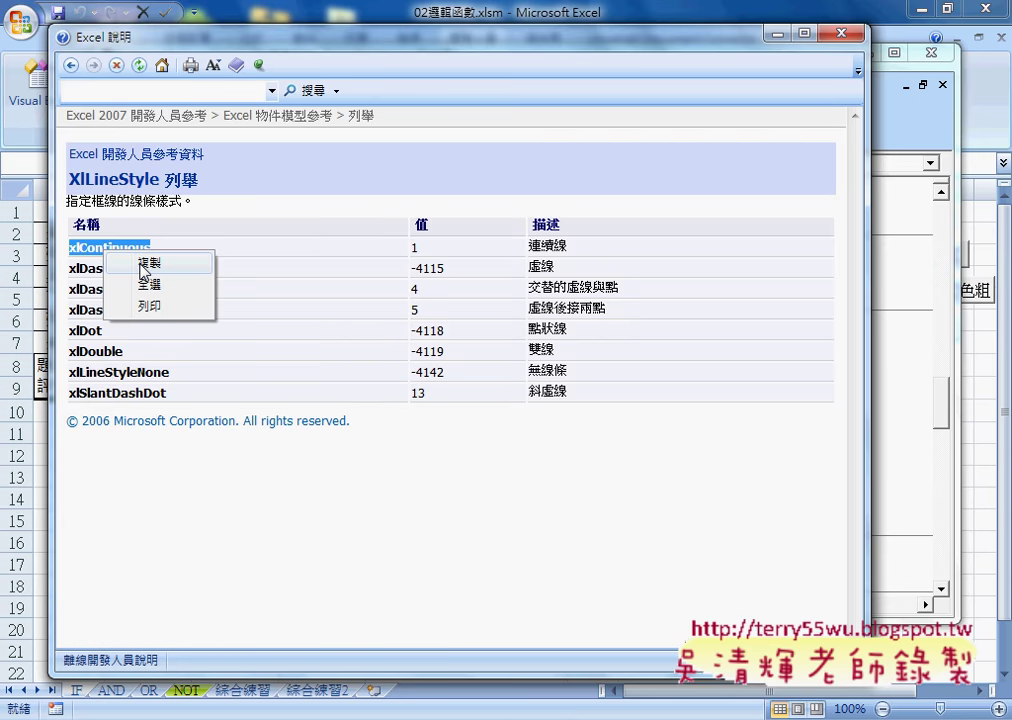
{"action": "left_click", "coordinate": [158, 266]}
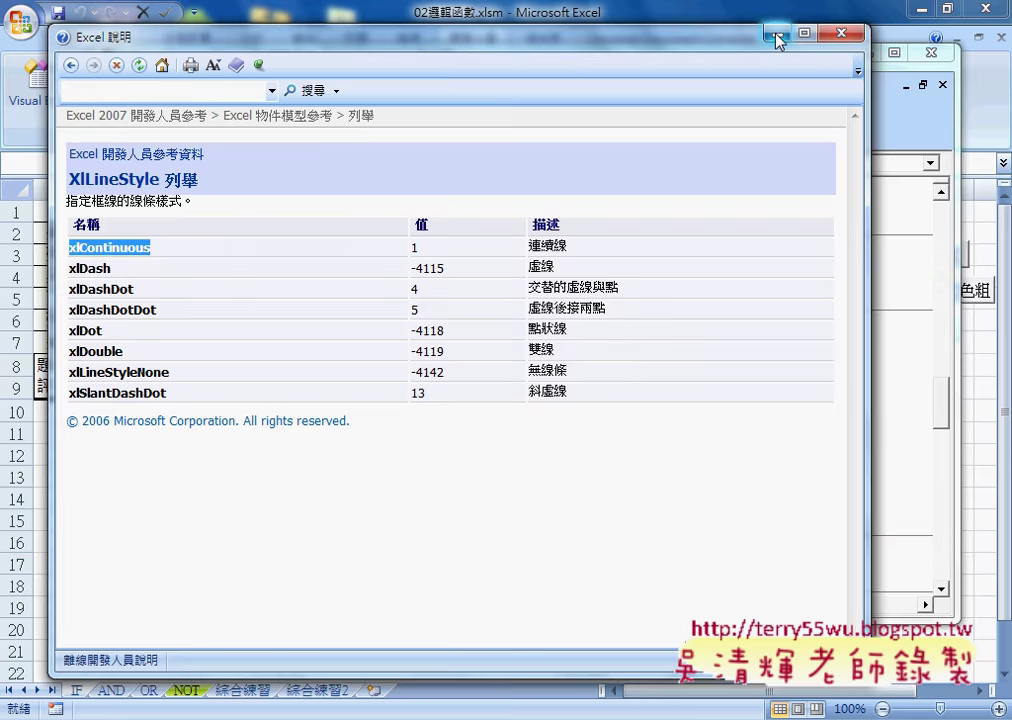
- Close Help, paste xlContinuous after LineStyle=, and run the 加框線_實線 button on A1:G7
{"action": "left_click", "coordinate": [853, 36]}
{"action": "left_click", "coordinate": [711, 207]}
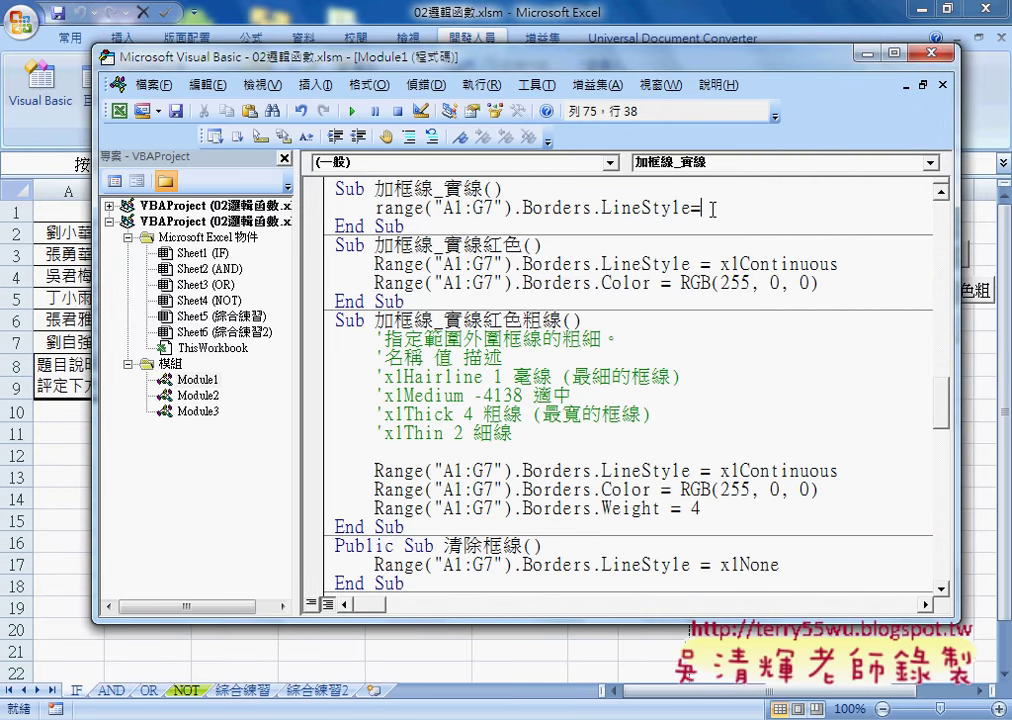
{"action": "right_click", "coordinate": [712, 209]}
{"action": "left_click", "coordinate": [730, 264]}
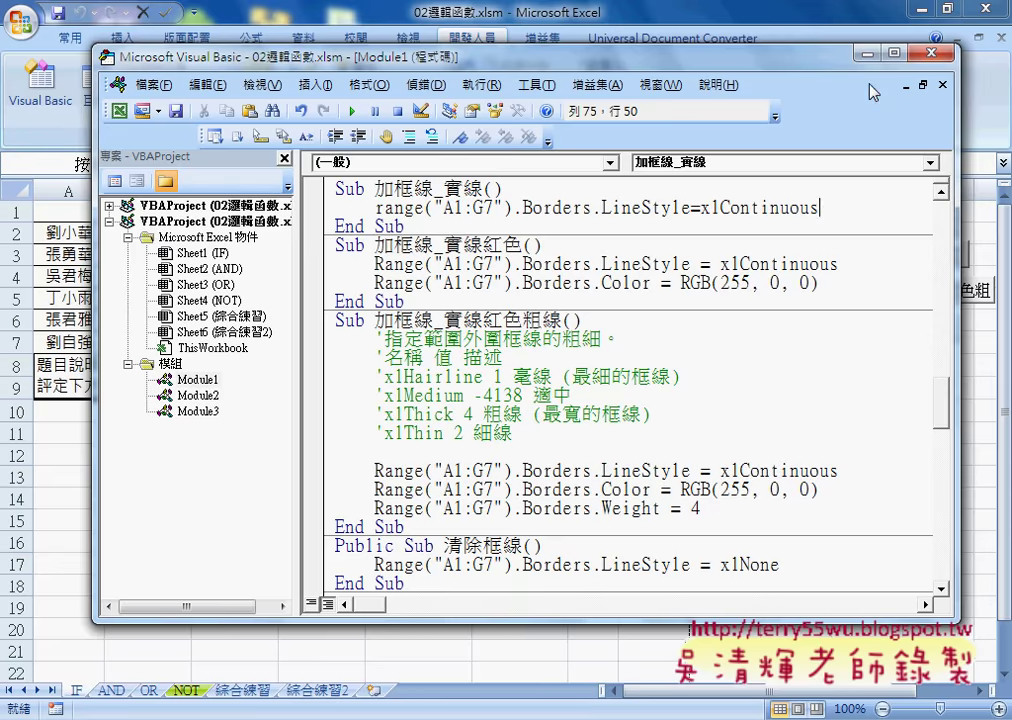
{"action": "left_click", "coordinate": [865, 52]}
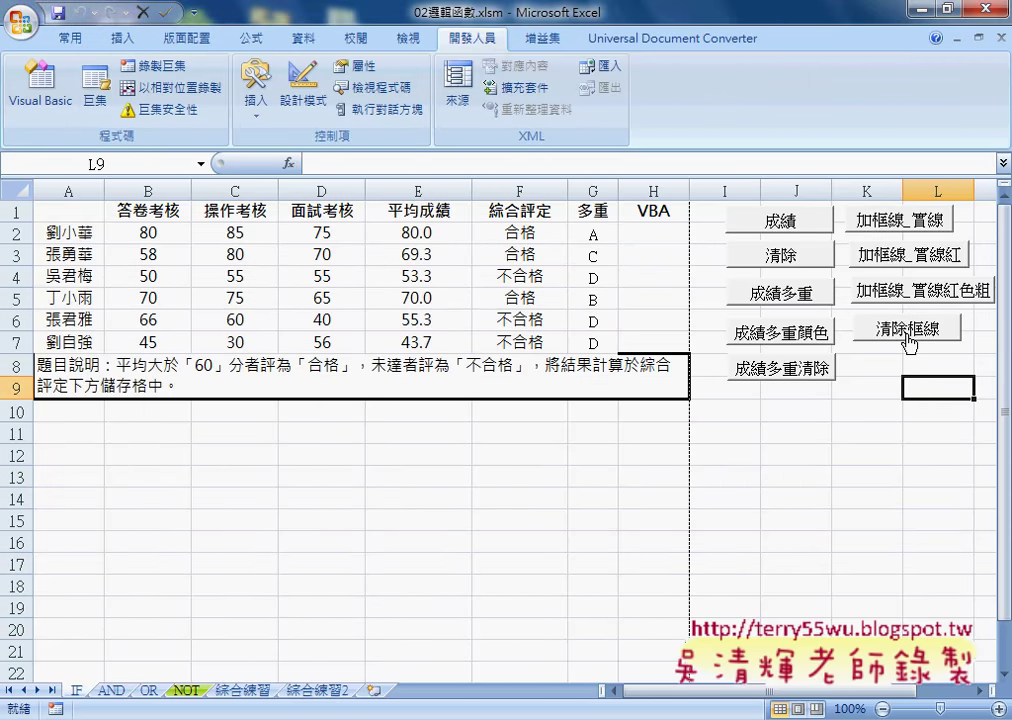
{"action": "left_click", "coordinate": [900, 222]}
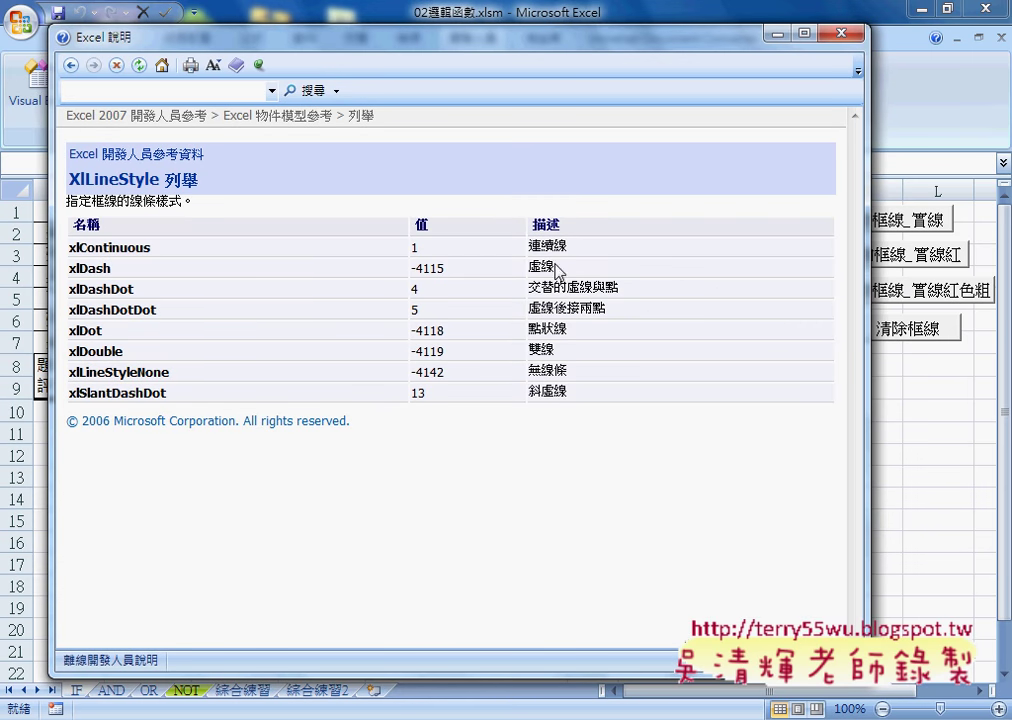
- Copy the xlDash constant name from the XlLineStyle table, then close Help
{"action": "left_click_drag", "start_coordinate": [111, 268], "coordinate": [71, 268]}
{"action": "right_click", "coordinate": [71, 270]}
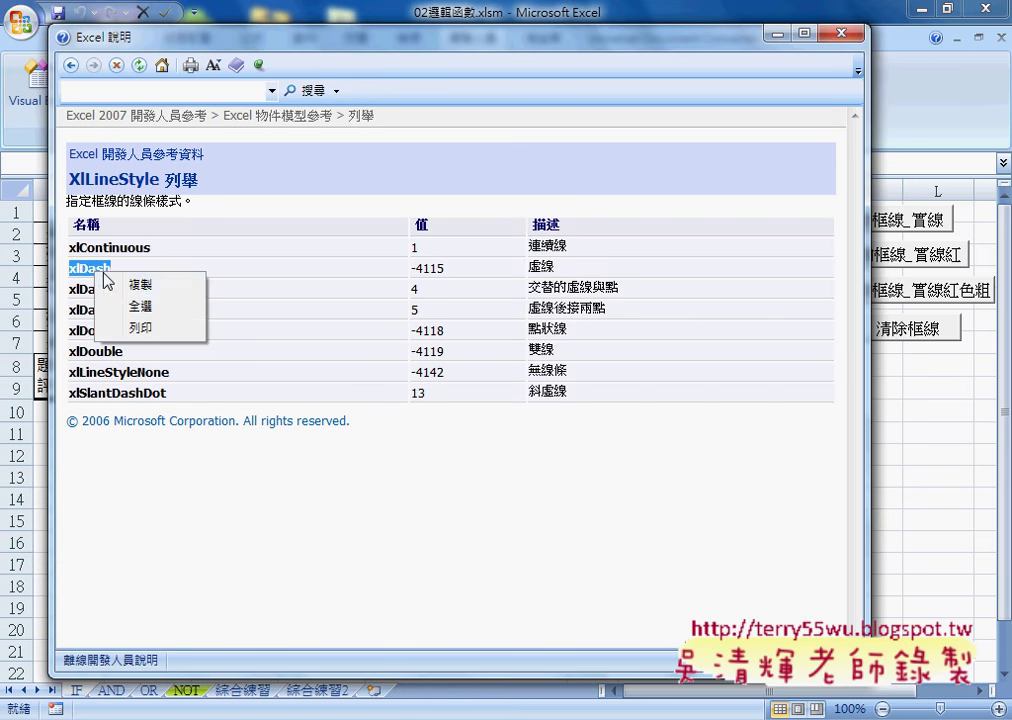
{"action": "left_click", "coordinate": [131, 283]}
{"action": "left_click", "coordinate": [773, 34]}
- Open the 加框線_實線 button's assigned macro for editing and select xlContinuous in its code
{"action": "right_click", "coordinate": [877, 228]}
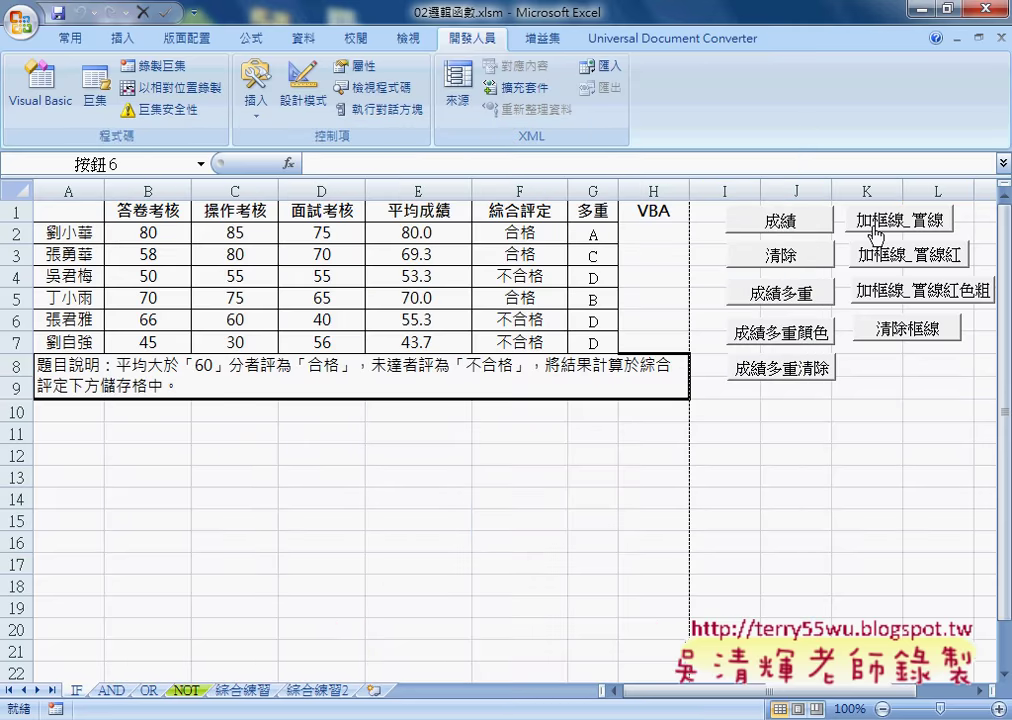
{"action": "left_click", "coordinate": [752, 386]}
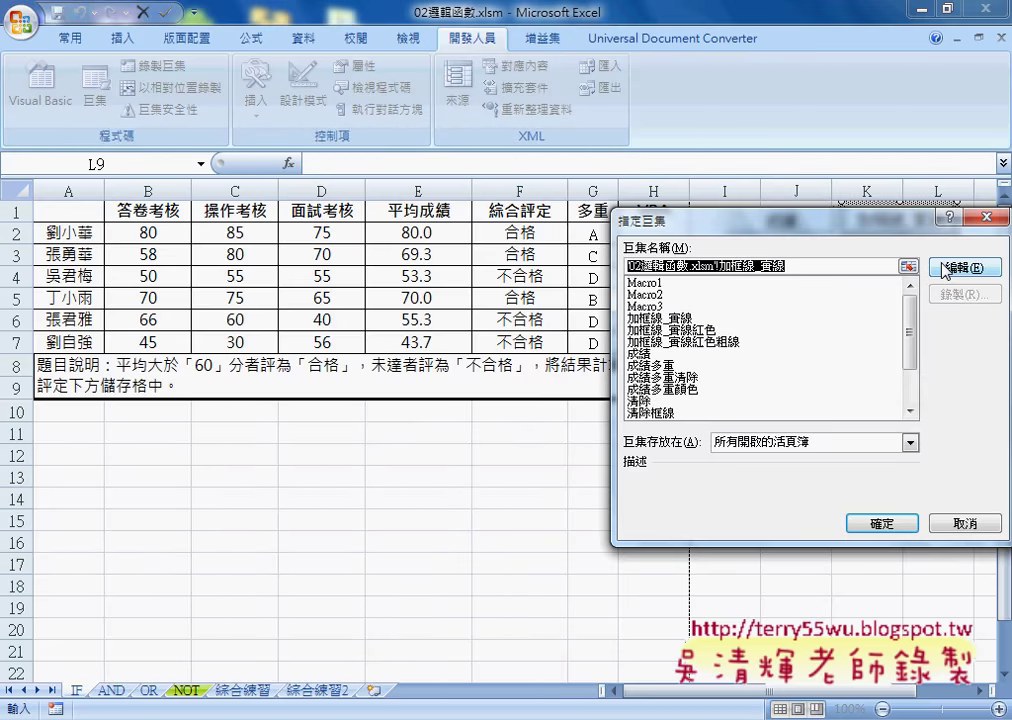
{"action": "left_click", "coordinate": [963, 268]}
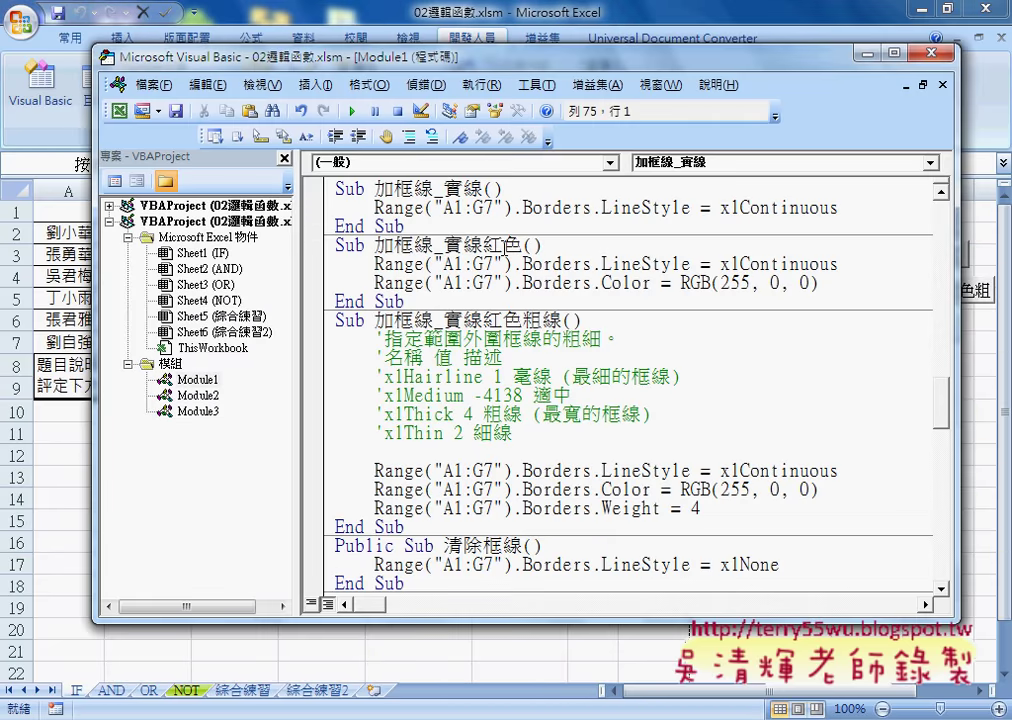
{"action": "left_click_drag", "start_coordinate": [720, 208], "coordinate": [838, 208]}
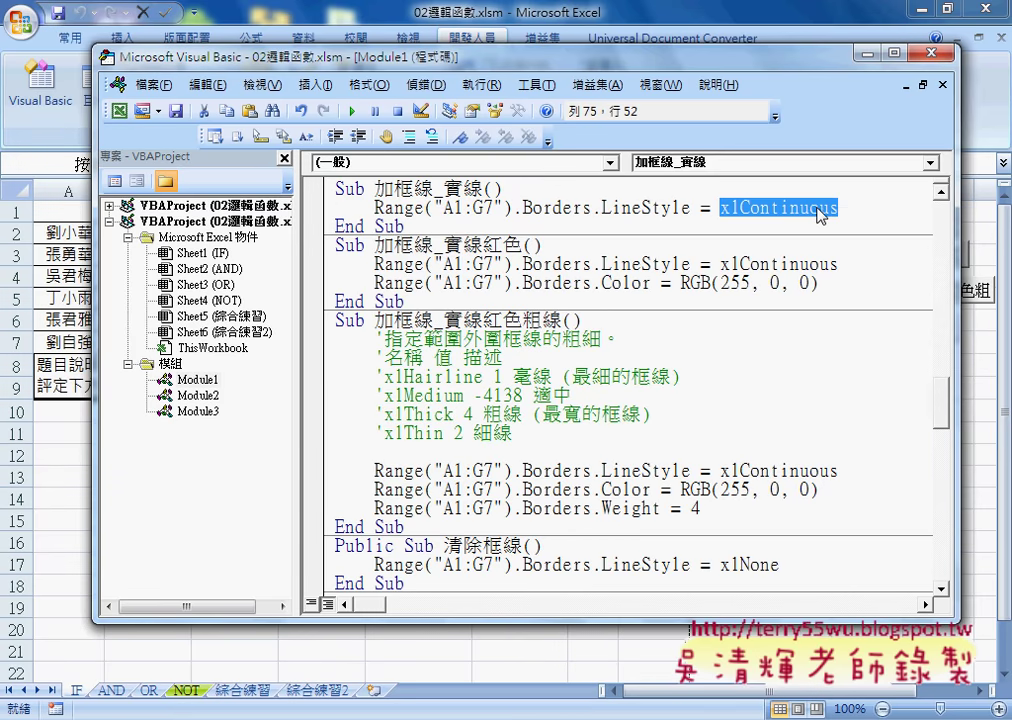
{"action": "right_click", "coordinate": [817, 210]}
- Paste xlDash over xlContinuous, run 加框線_實線 for dashed A1:G7 borders, and return to the editor
{"action": "left_click", "coordinate": [849, 266]}
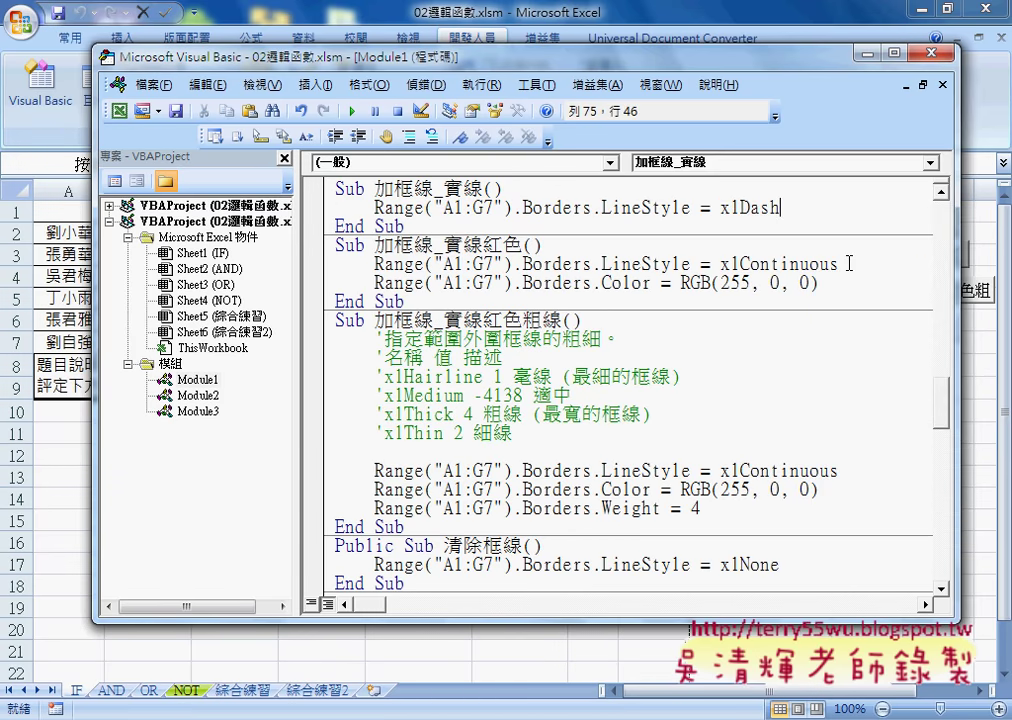
{"action": "key", "text": "alt+F11"}
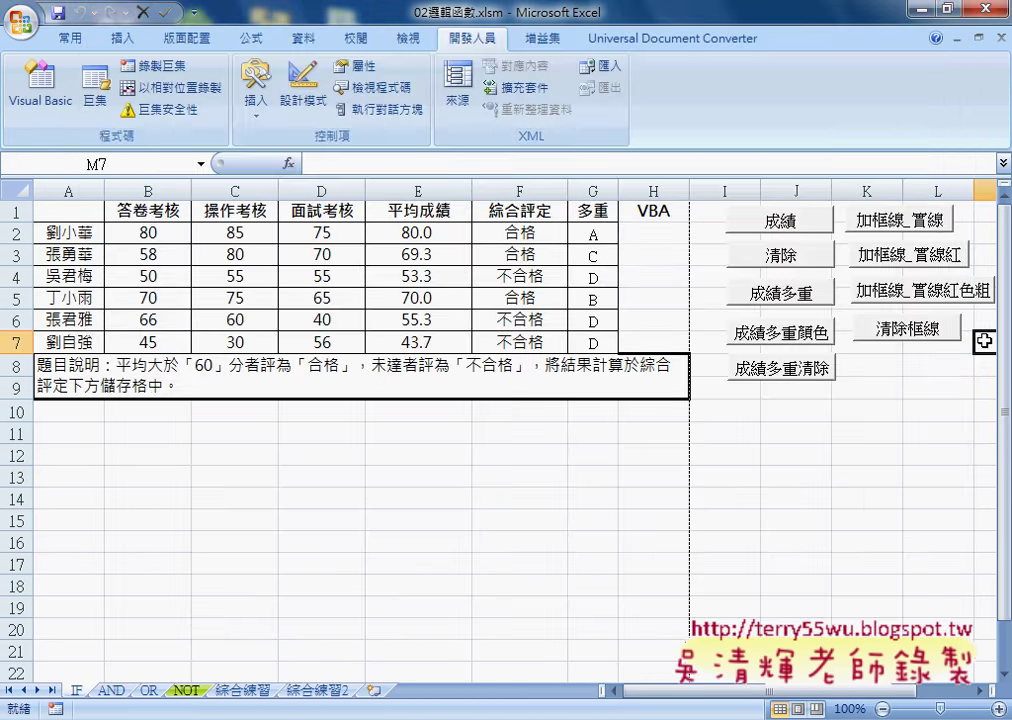
{"action": "left_click", "coordinate": [906, 232]}
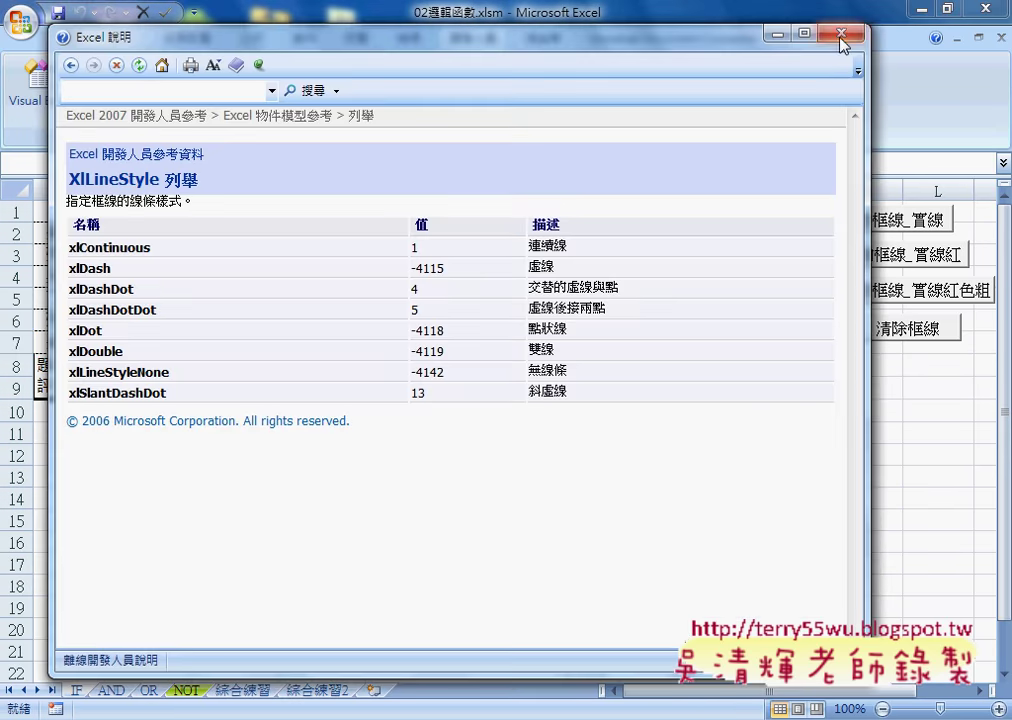
{"action": "left_click", "coordinate": [843, 34]}
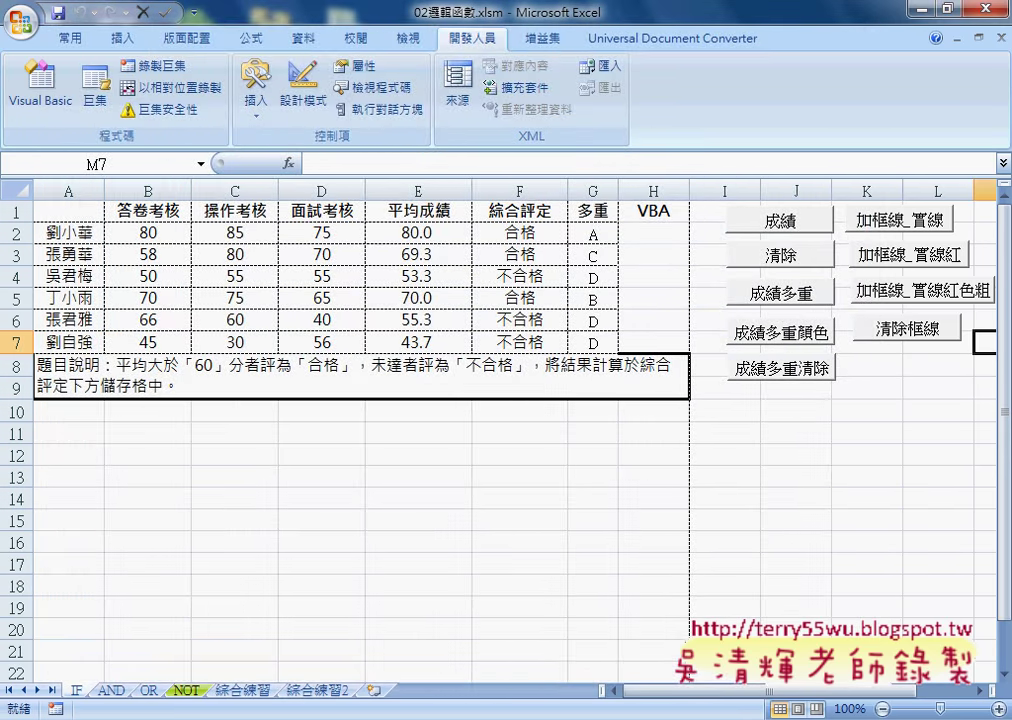
{"action": "left_click", "coordinate": [665, 590]}
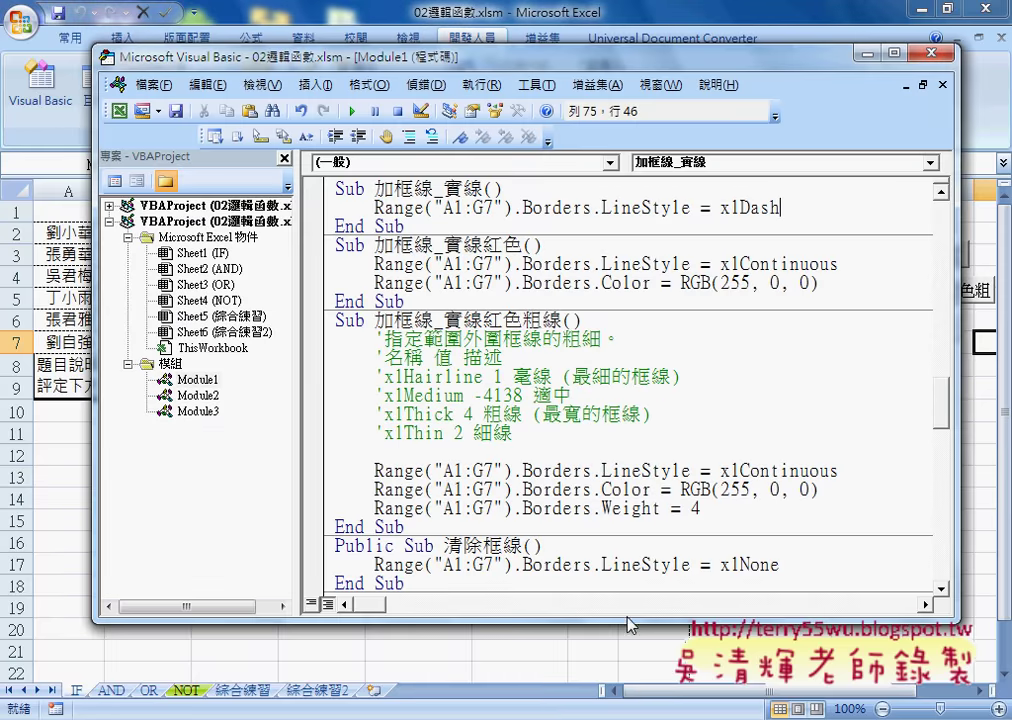
{"action": "left_click", "coordinate": [629, 208]}
{"action": "key", "text": "F1"}
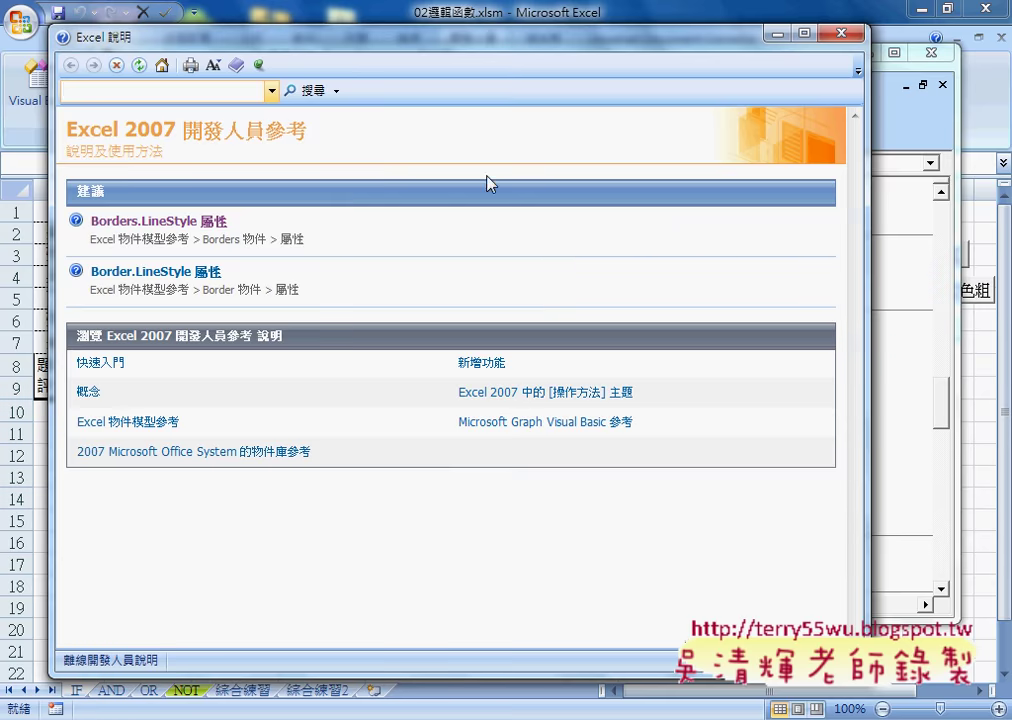
{"action": "left_click", "coordinate": [195, 222]}
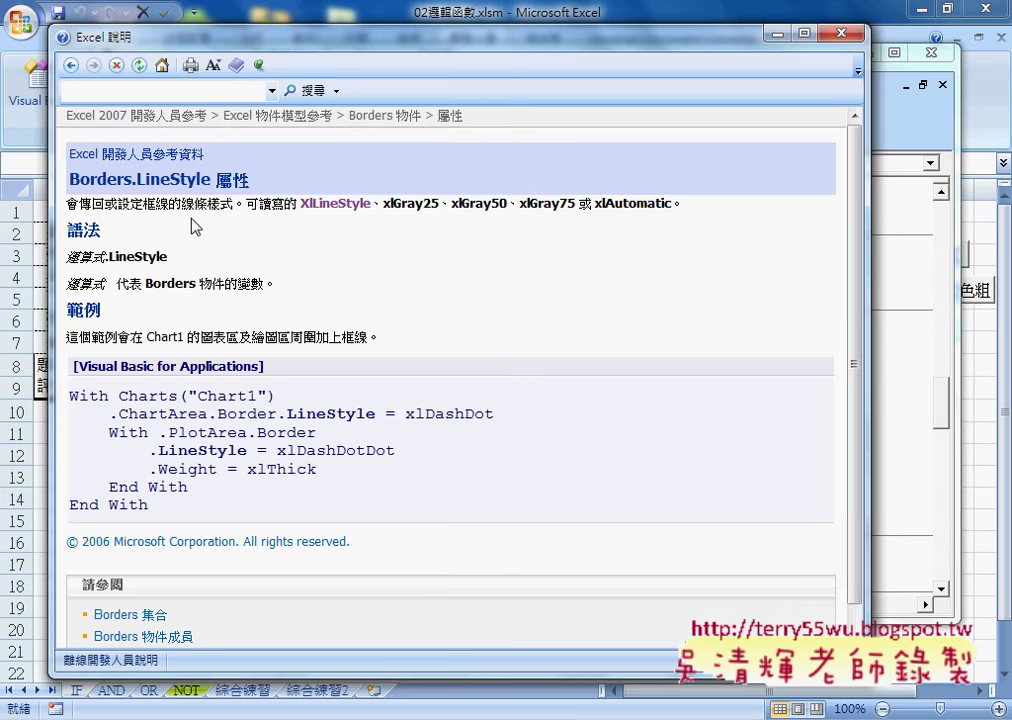
{"action": "left_click", "coordinate": [339, 203]}
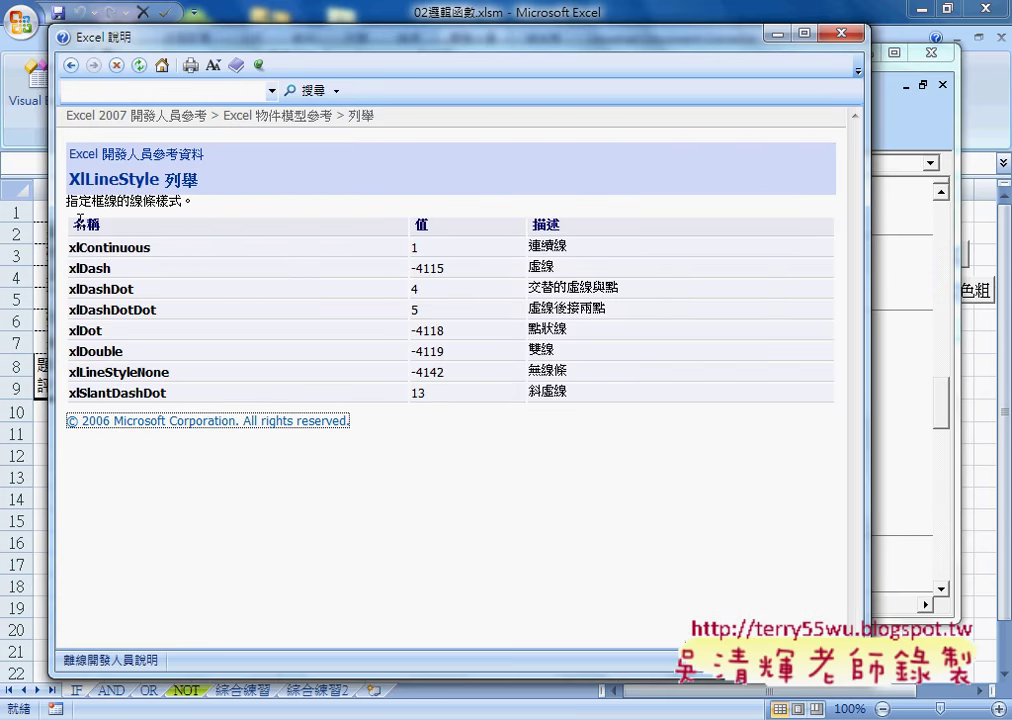
{"action": "mouse_move", "coordinate": [70, 222]}
{"action": "left_mouse_down"}
{"action": "mouse_move", "coordinate": [169, 316]}
{"action": "mouse_move", "coordinate": [190, 400]}
{"action": "left_mouse_up"}
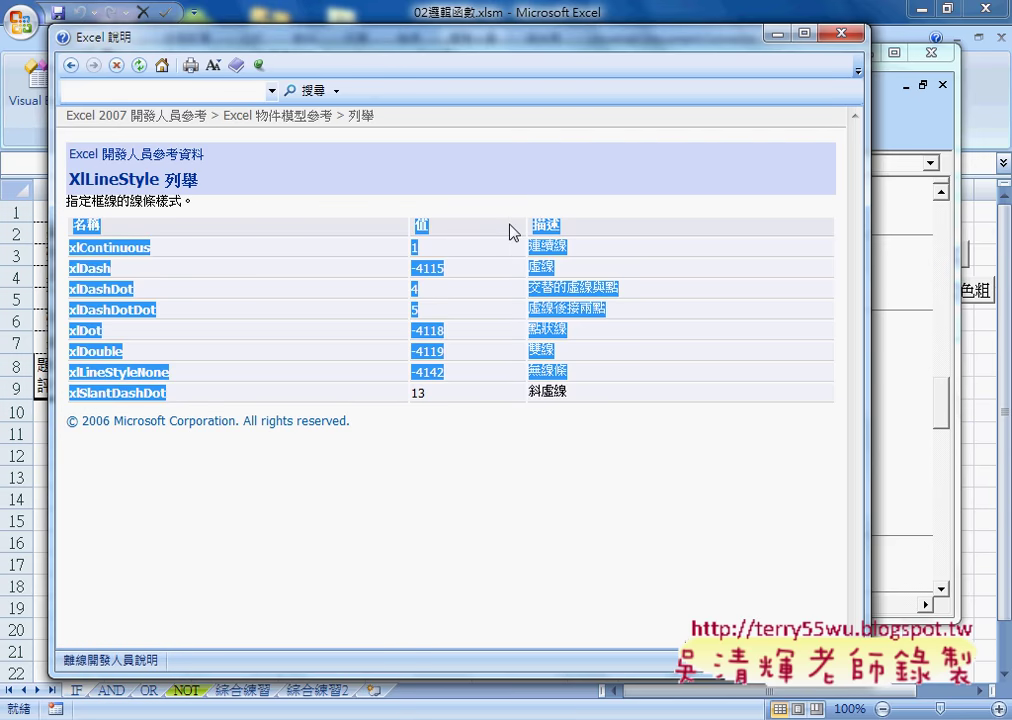
{"action": "left_click", "coordinate": [574, 238]}
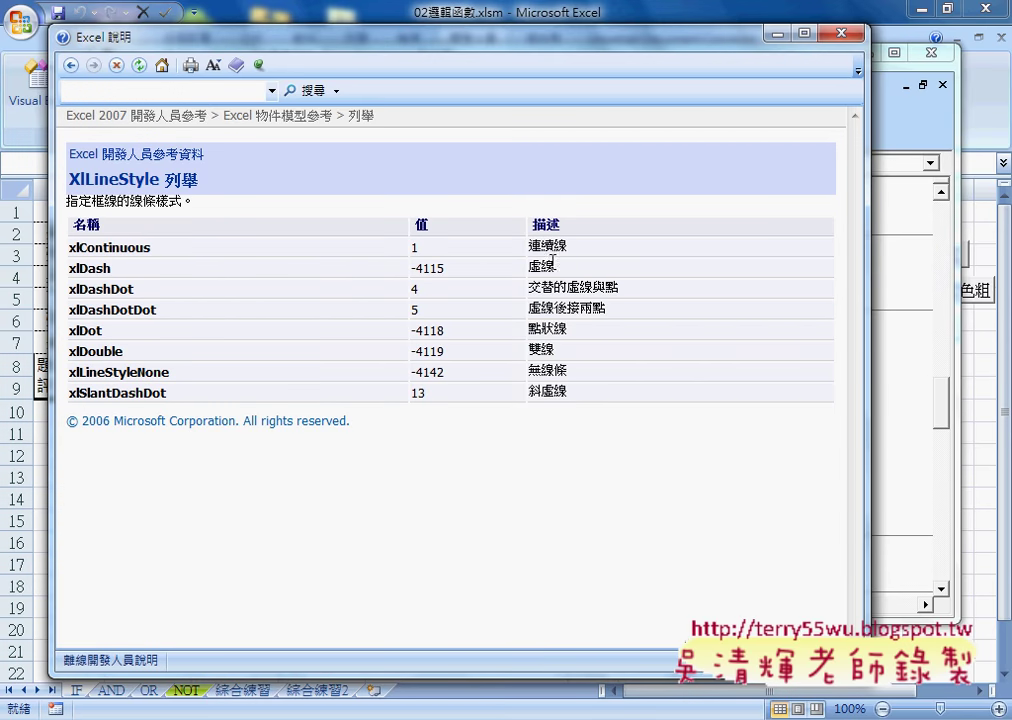
{"action": "double_click", "coordinate": [551, 350]}
{"action": "left_click", "coordinate": [851, 32]}
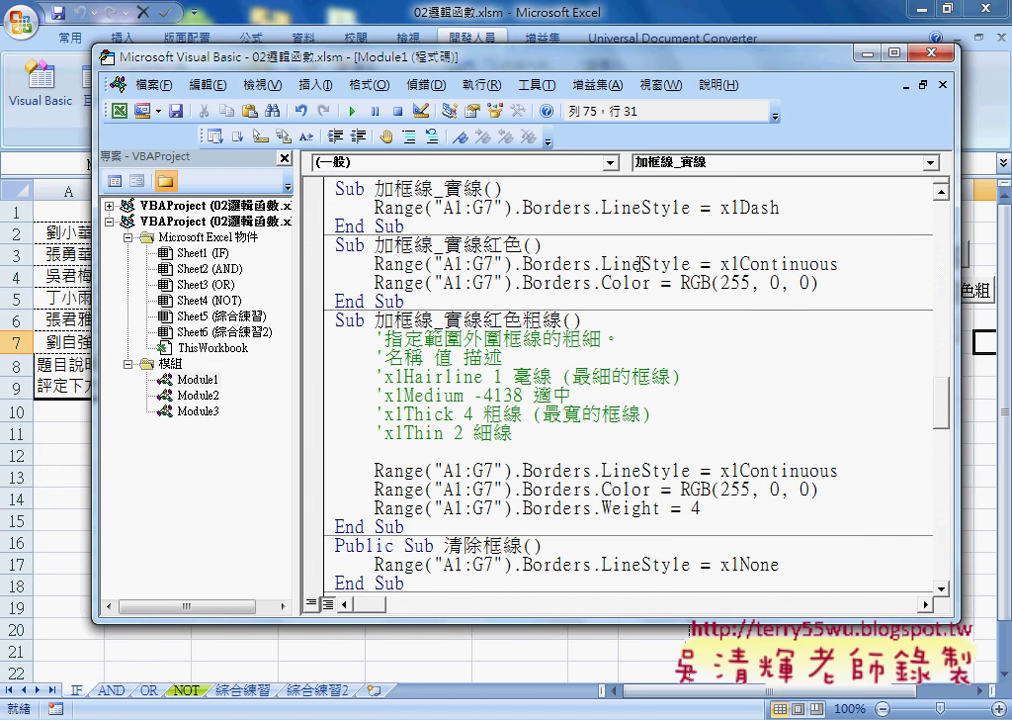
- Hide the VBA editor, click cell K10, and run the 加框線_實線紅 button on the table
{"action": "left_click_drag", "start_coordinate": [779, 208], "coordinate": [729, 208]}
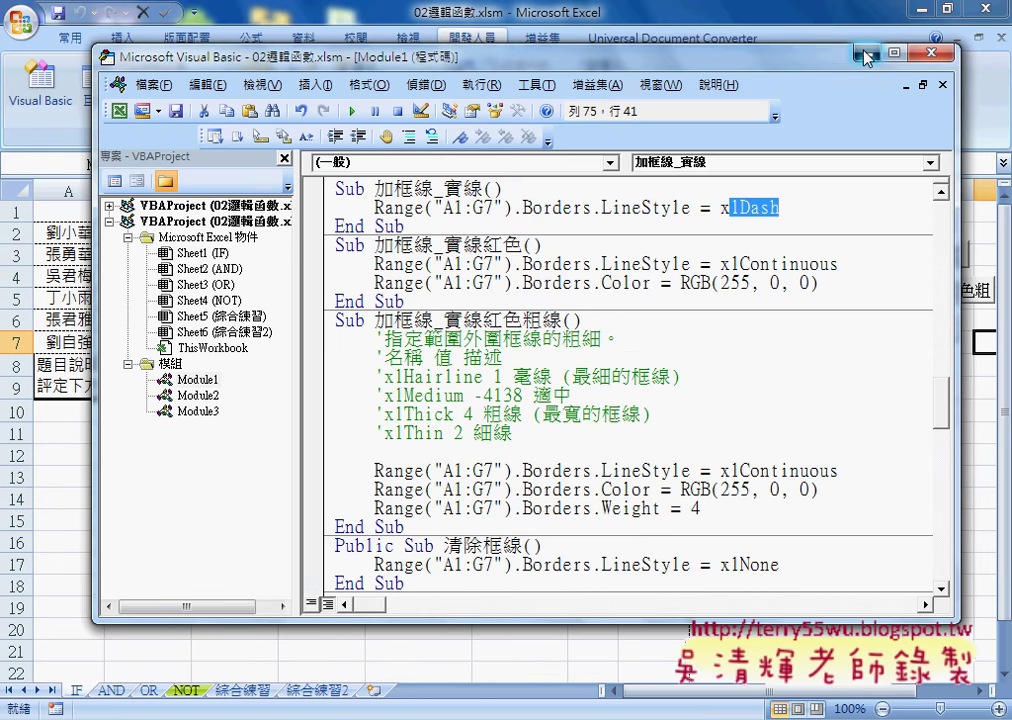
{"action": "left_click", "coordinate": [680, 40]}
{"action": "left_click", "coordinate": [898, 322]}
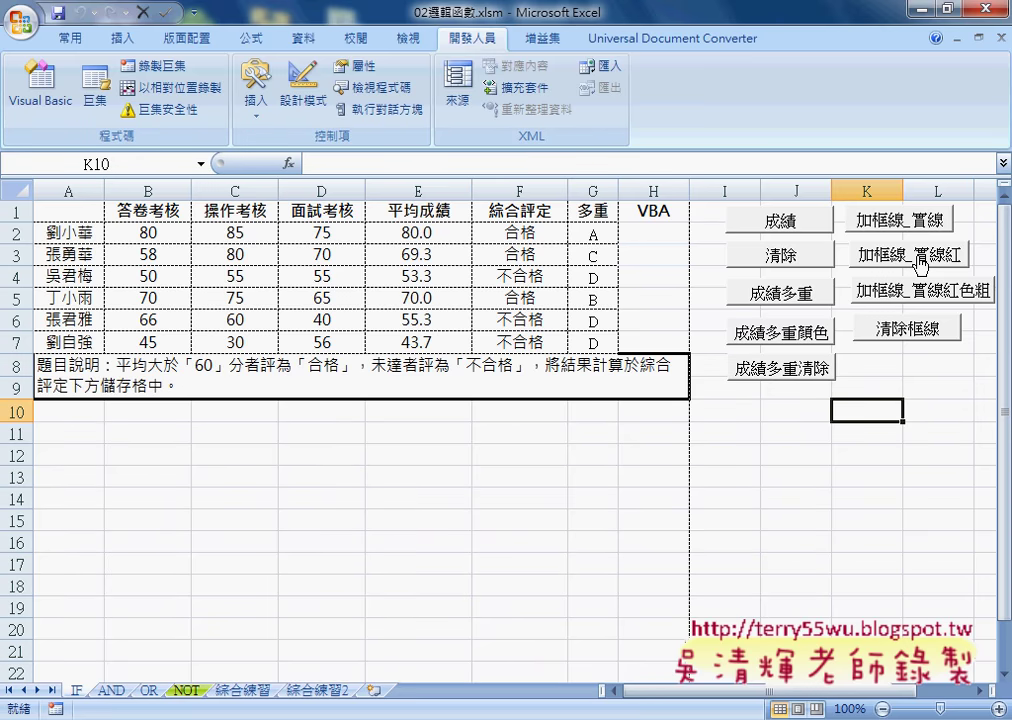
{"action": "left_click", "coordinate": [920, 262]}
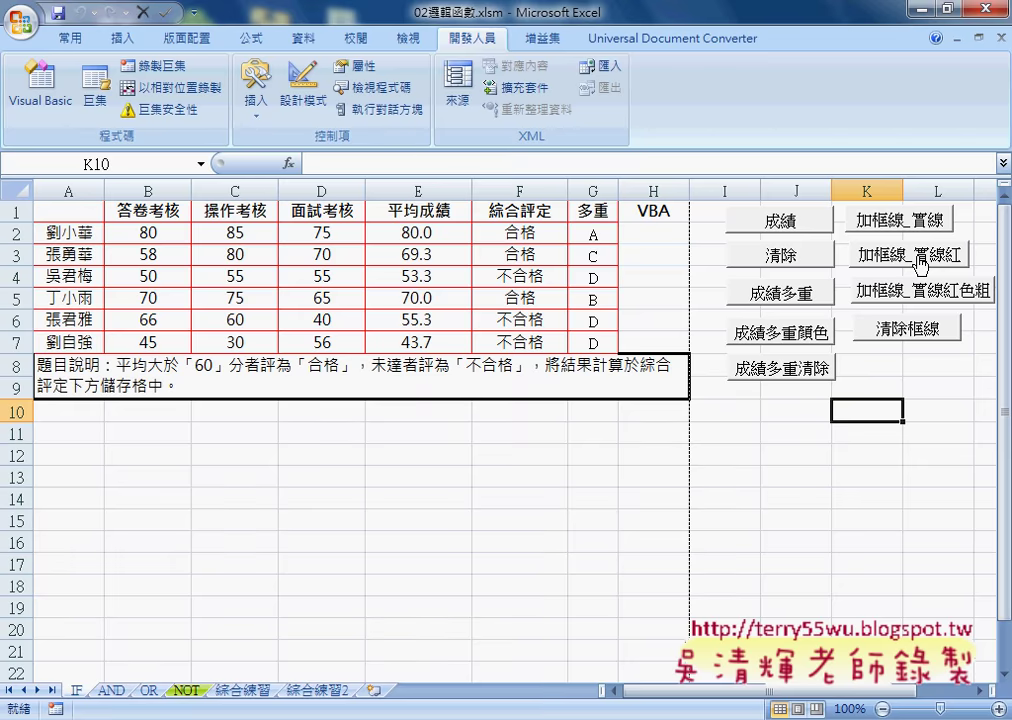
- Open the 加框線_實線紅 button's macro code and delete the line-weight comment lines
{"action": "right_click", "coordinate": [920, 265]}
{"action": "left_click", "coordinate": [845, 481]}
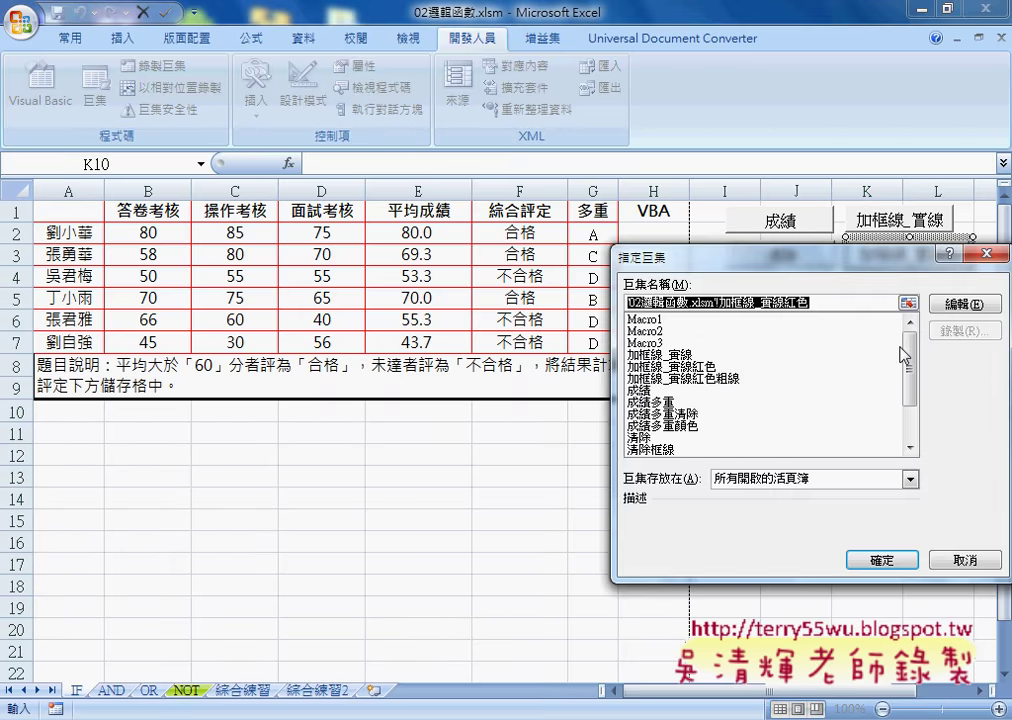
{"action": "left_click", "coordinate": [964, 303]}
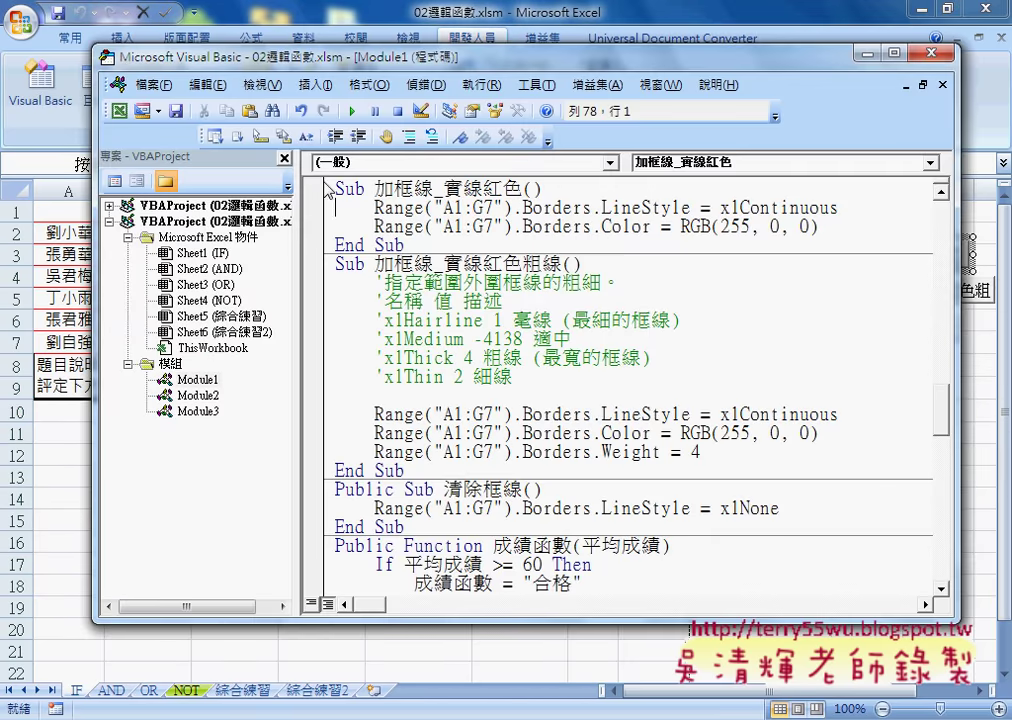
{"action": "left_click_drag", "start_coordinate": [327, 190], "coordinate": [417, 253]}
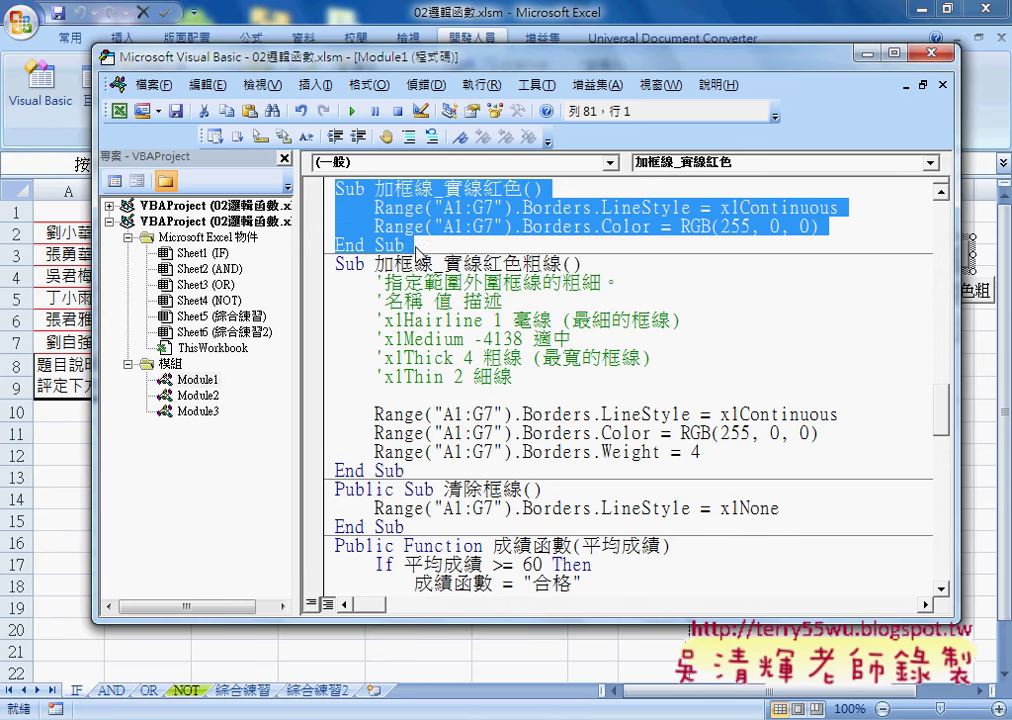
{"action": "left_click_drag", "start_coordinate": [513, 377], "coordinate": [335, 283]}
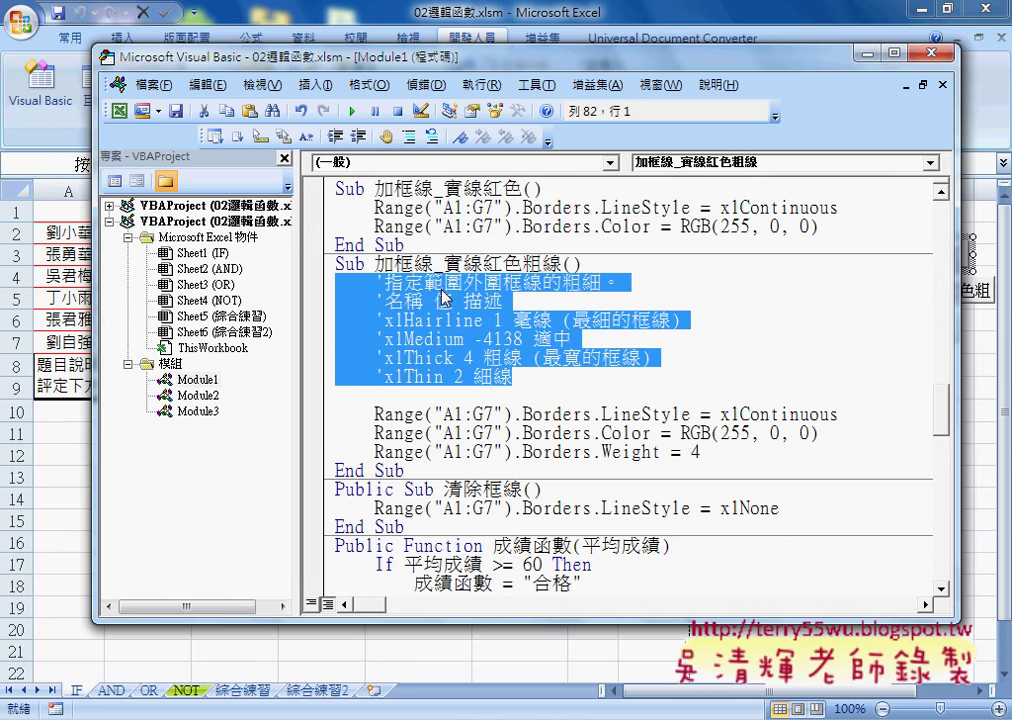
{"action": "key", "text": "Delete"}
{"action": "key", "text": "Delete"}
{"action": "key", "text": "Delete"}
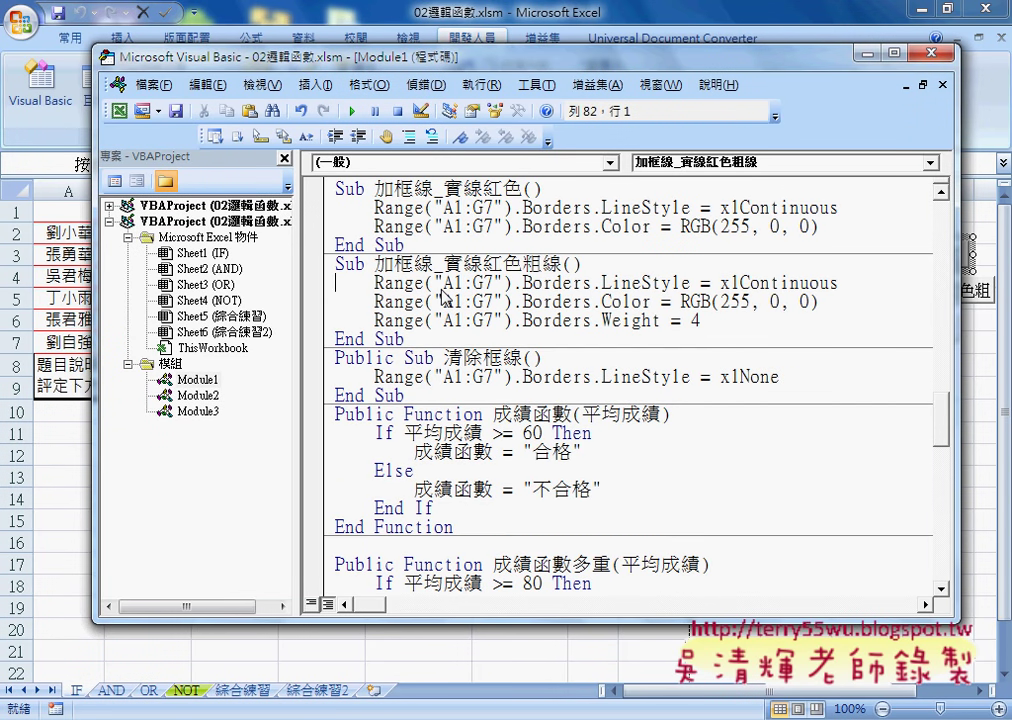
- Review the 加框線_實線 and red macro code, placing the caret on the red macro's Color line
{"action": "scroll", "coordinate": [383, 292], "scroll_direction": "up", "scroll_amount": 2}
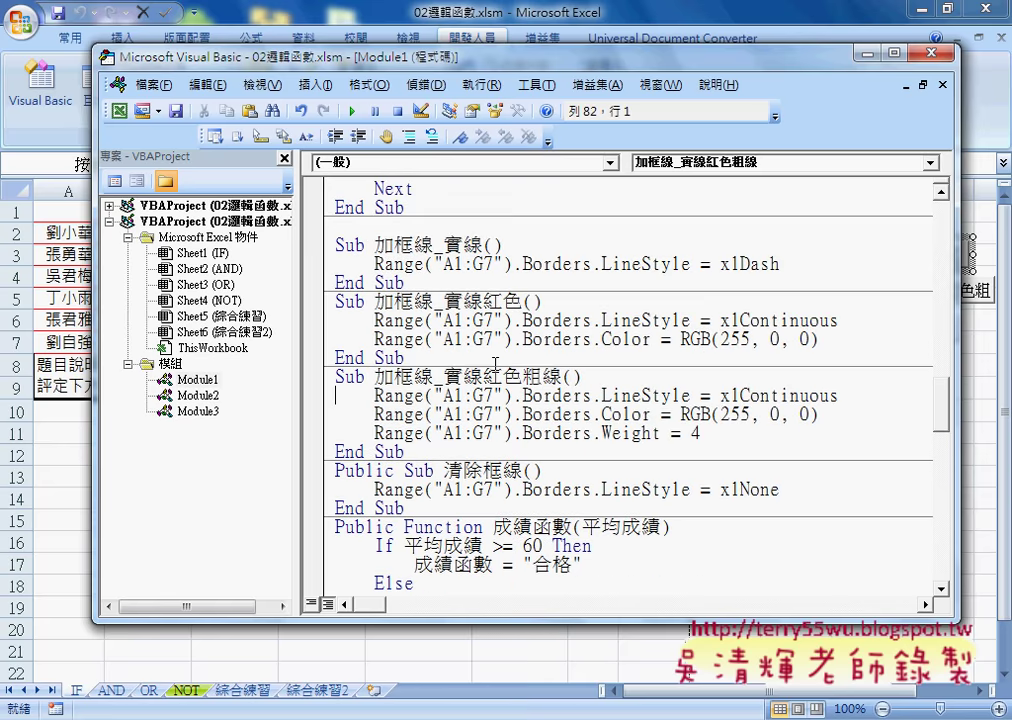
{"action": "left_click", "coordinate": [483, 340]}
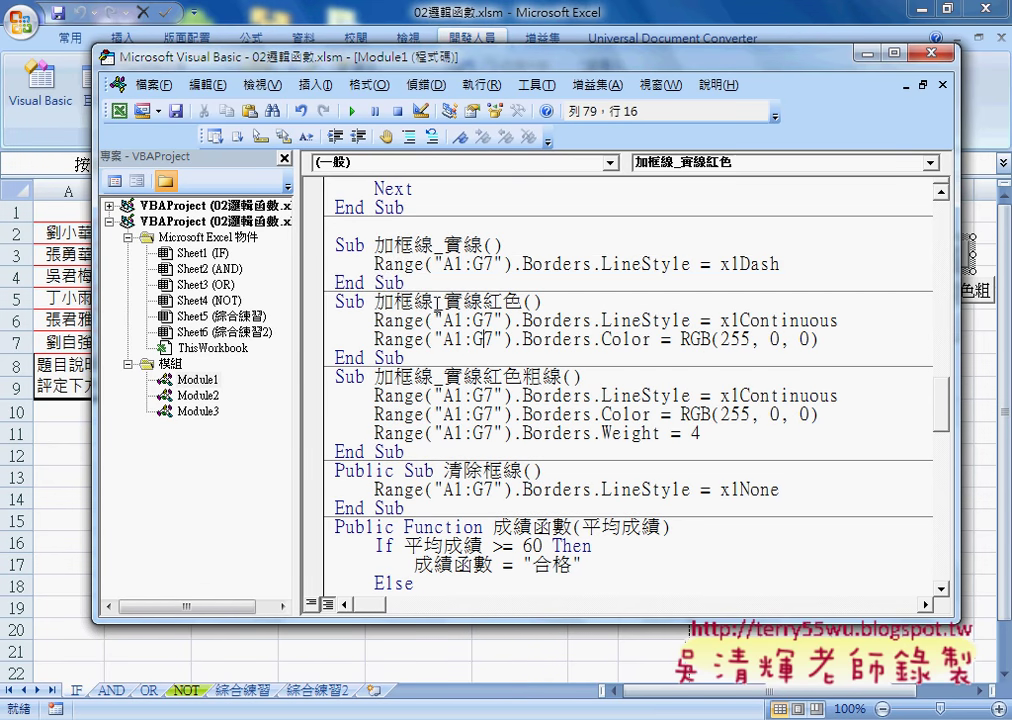
{"action": "left_click_drag", "start_coordinate": [404, 282], "coordinate": [326, 246]}
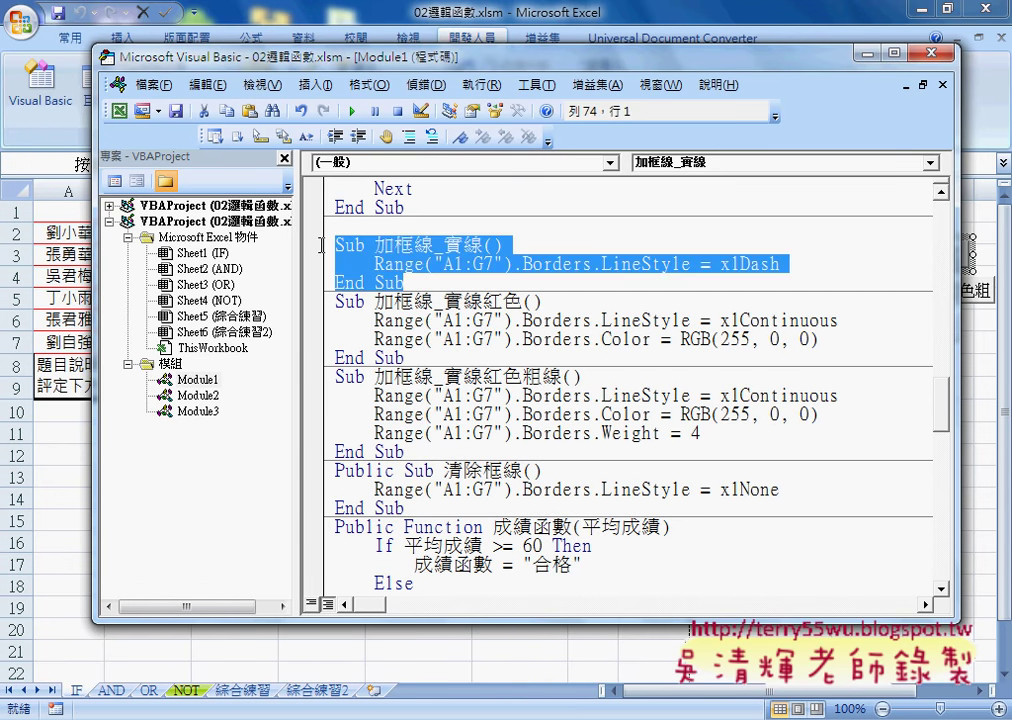
{"action": "left_click_drag", "start_coordinate": [483, 300], "coordinate": [521, 300]}
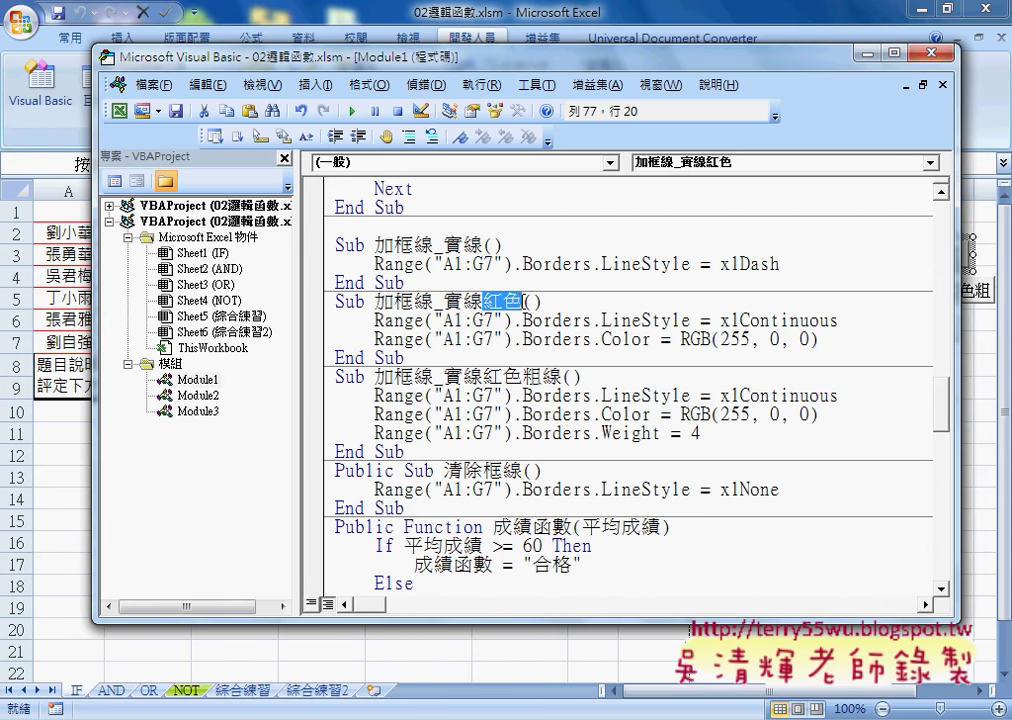
{"action": "left_click", "coordinate": [545, 318]}
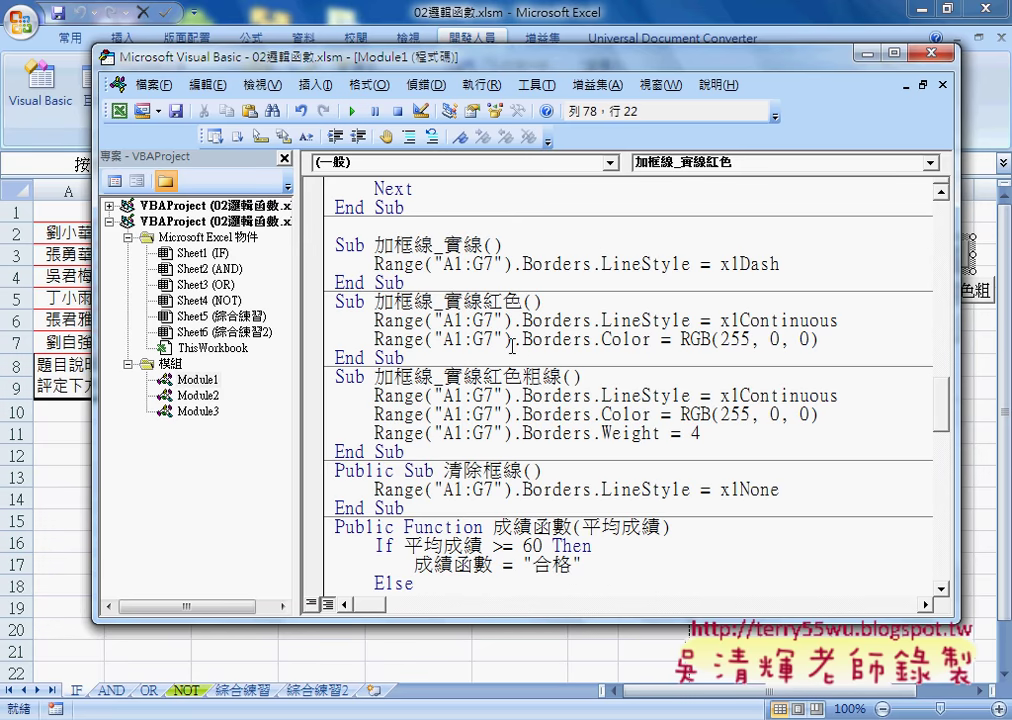
- Replace the end of the Color line with .Borders using the autocomplete list
{"action": "double_click", "coordinate": [519, 342]}
{"action": "left_click_drag", "start_coordinate": [519, 342], "coordinate": [845, 340]}
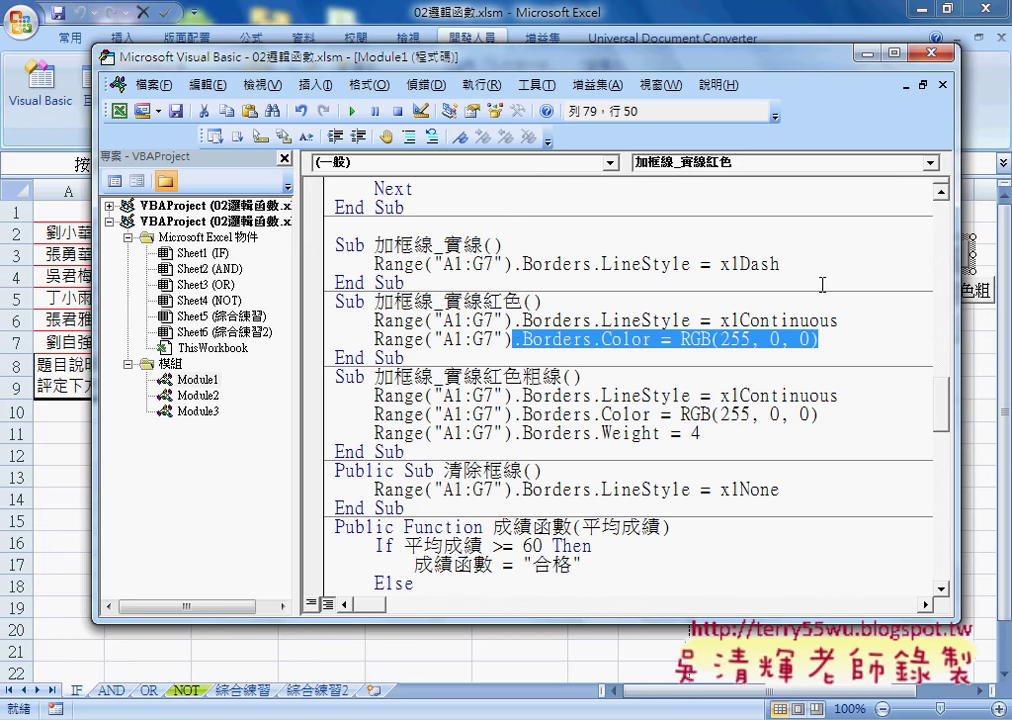
{"action": "type", "text": ".b"}
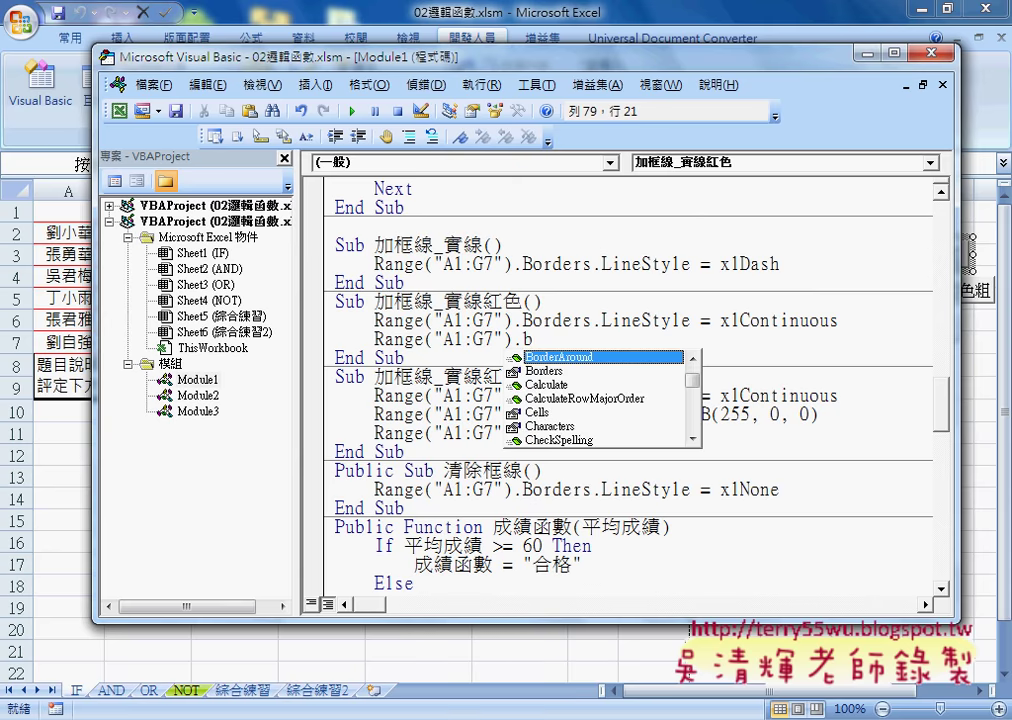
{"action": "key", "text": "Down"}
{"action": "key", "text": "space"}
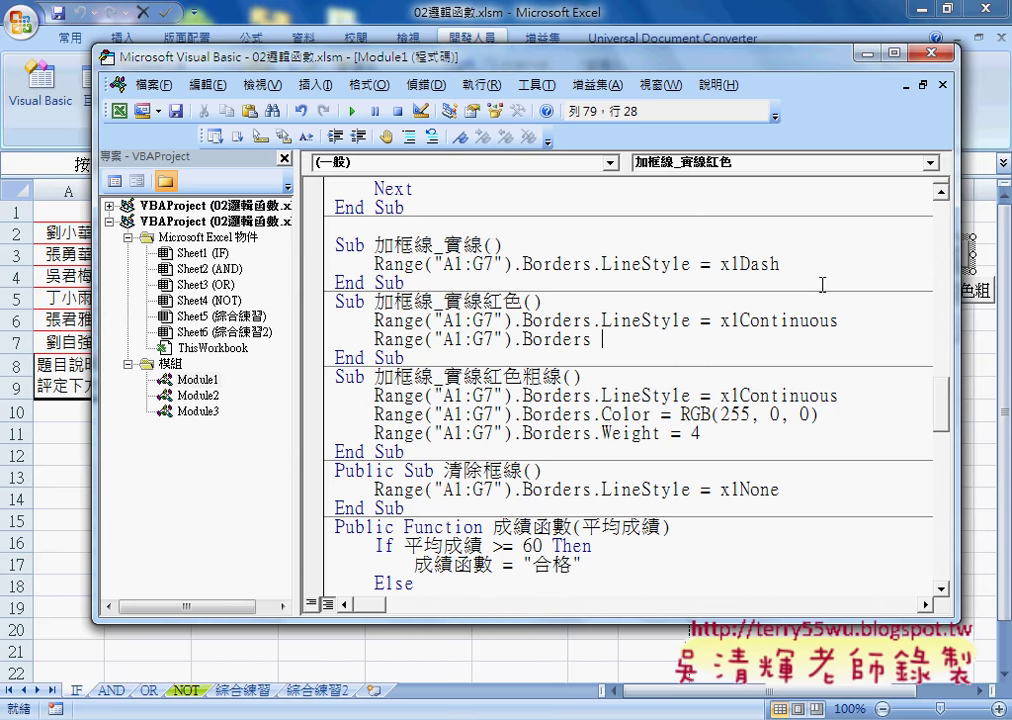
{"action": "key", "text": "BackSpace"}
- Append the Color property after Borders from the IntelliSense member list
{"action": "type", "text": "."}
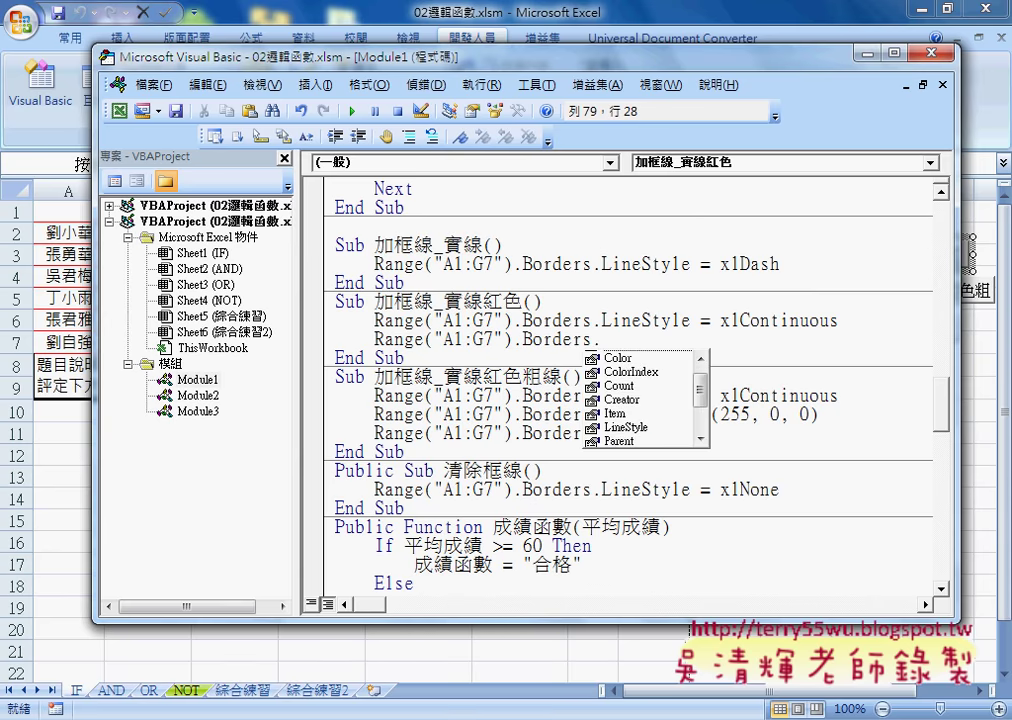
{"action": "type", "text": "c"}
{"action": "key", "text": "Down"}
{"action": "key", "text": "Up"}
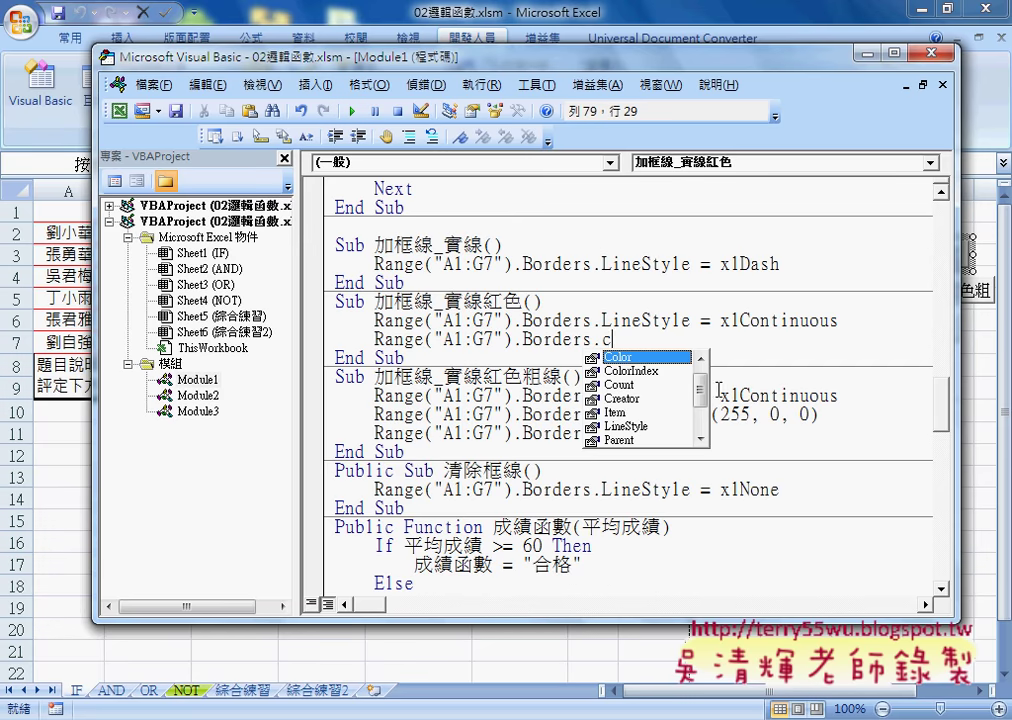
{"action": "scroll", "coordinate": [700, 400], "scroll_direction": "down", "scroll_amount": 1}
{"action": "scroll", "coordinate": [703, 385], "scroll_direction": "down", "scroll_amount": 1}
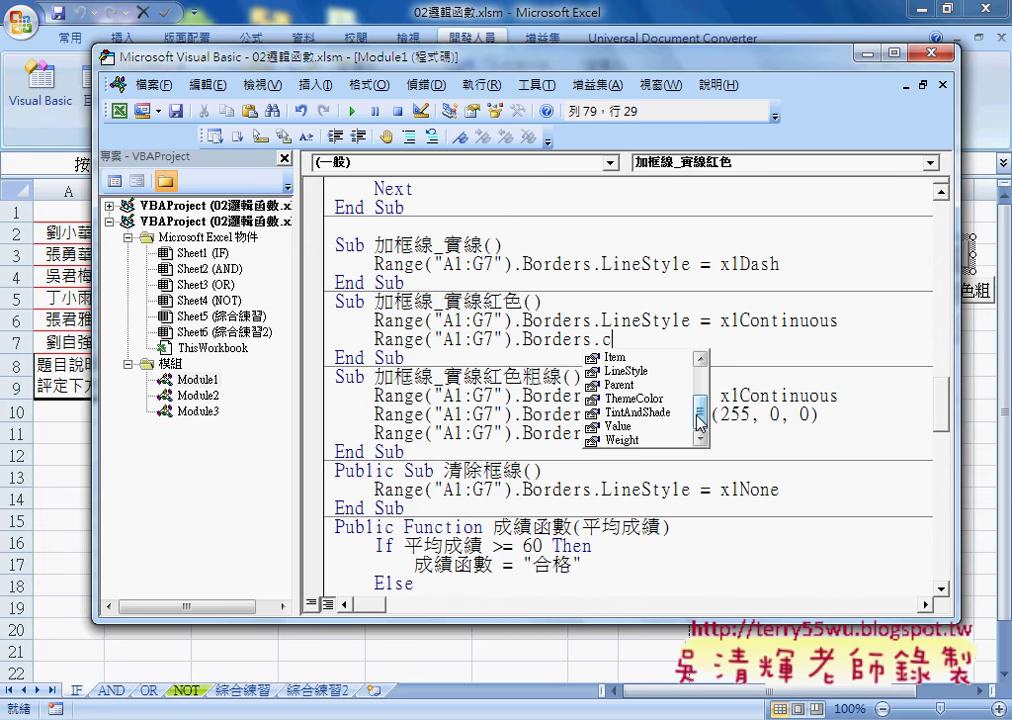
{"action": "left_click_drag", "start_coordinate": [700, 418], "coordinate": [700, 397]}
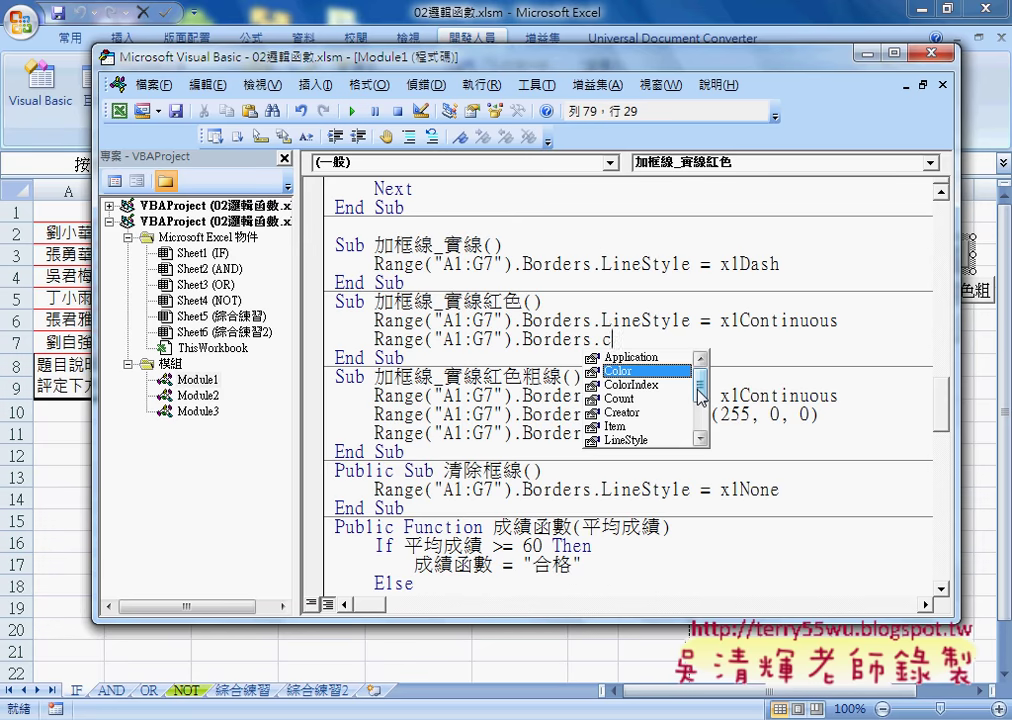
{"action": "double_click", "coordinate": [639, 371]}
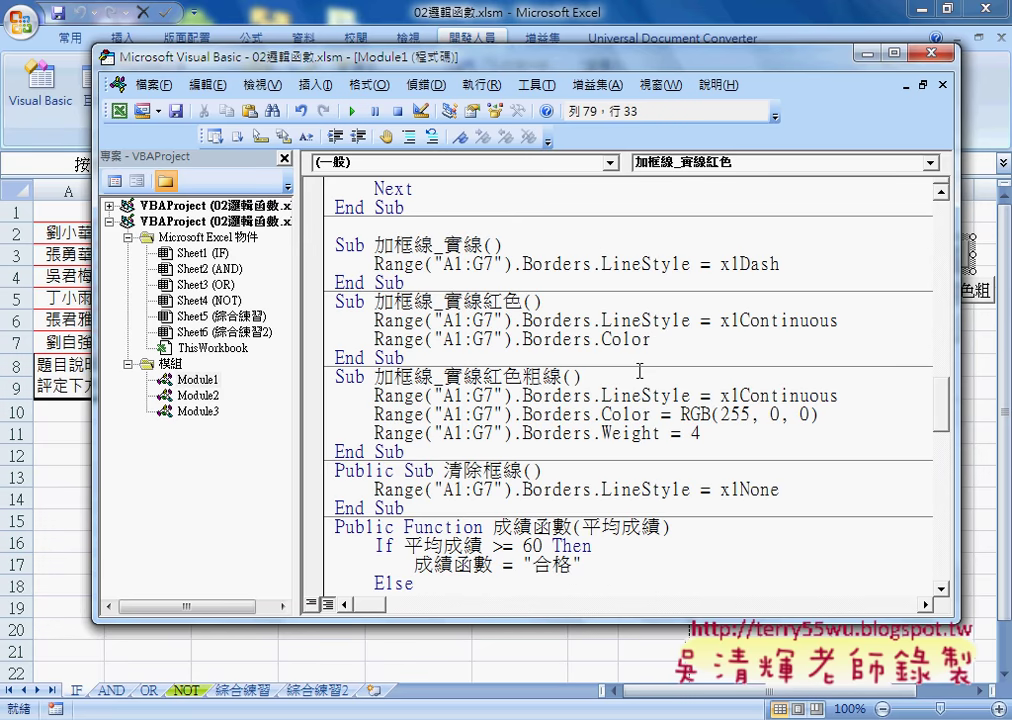
- Complete the line as Range("A1:G7").Borders.Color = RGB(255, 0, 0)
{"action": "type", "text": "="}
{"action": "type", "text": "r"}
{"action": "type", "text": "gb("}
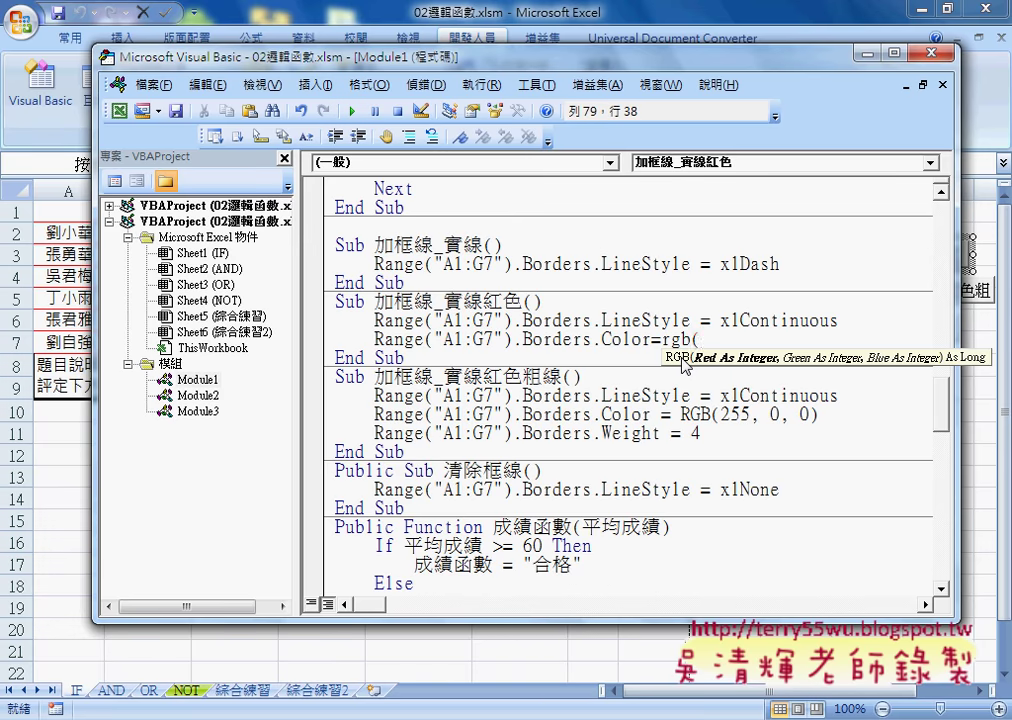
{"action": "type", "text": "255"}
{"action": "type", "text": ",0"}
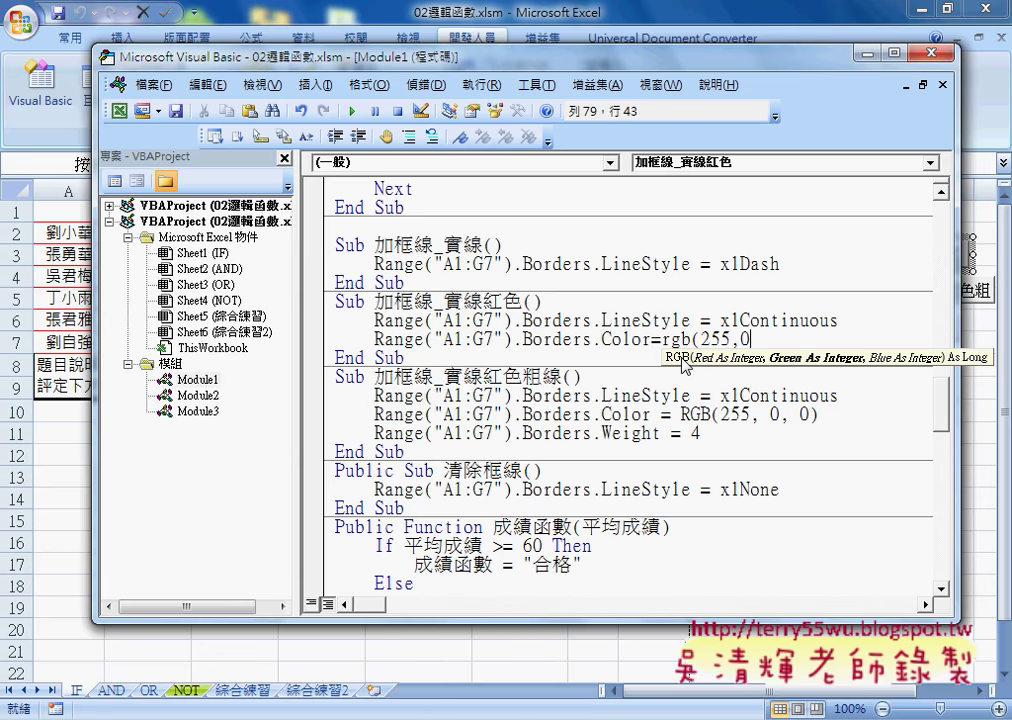
{"action": "type", "text": ",0"}
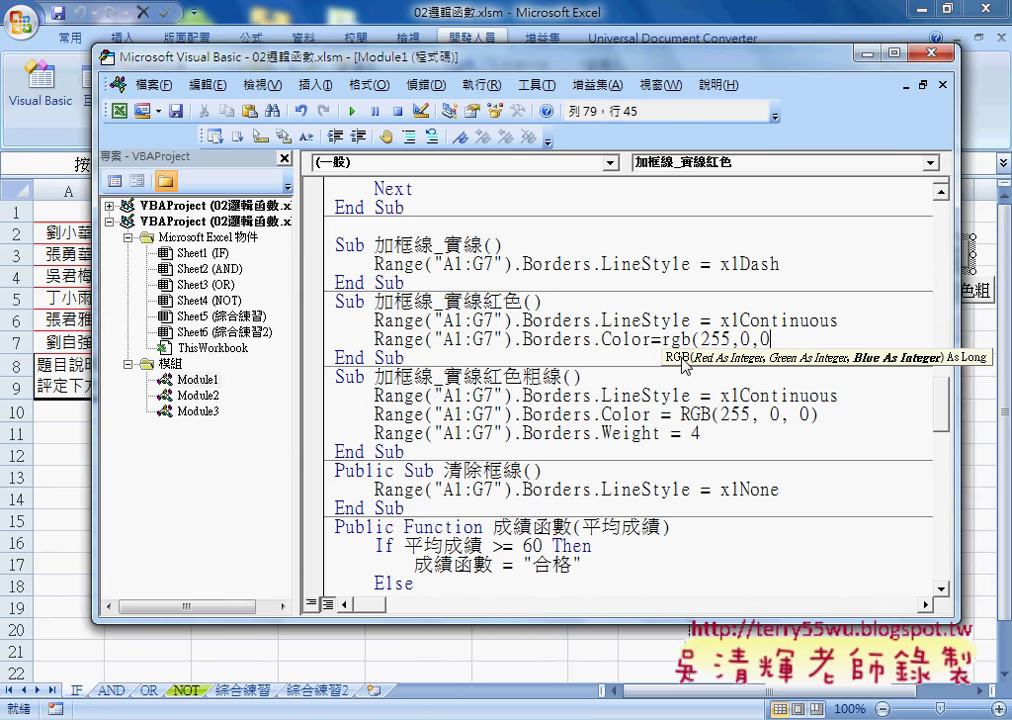
{"action": "type", "text": ")"}
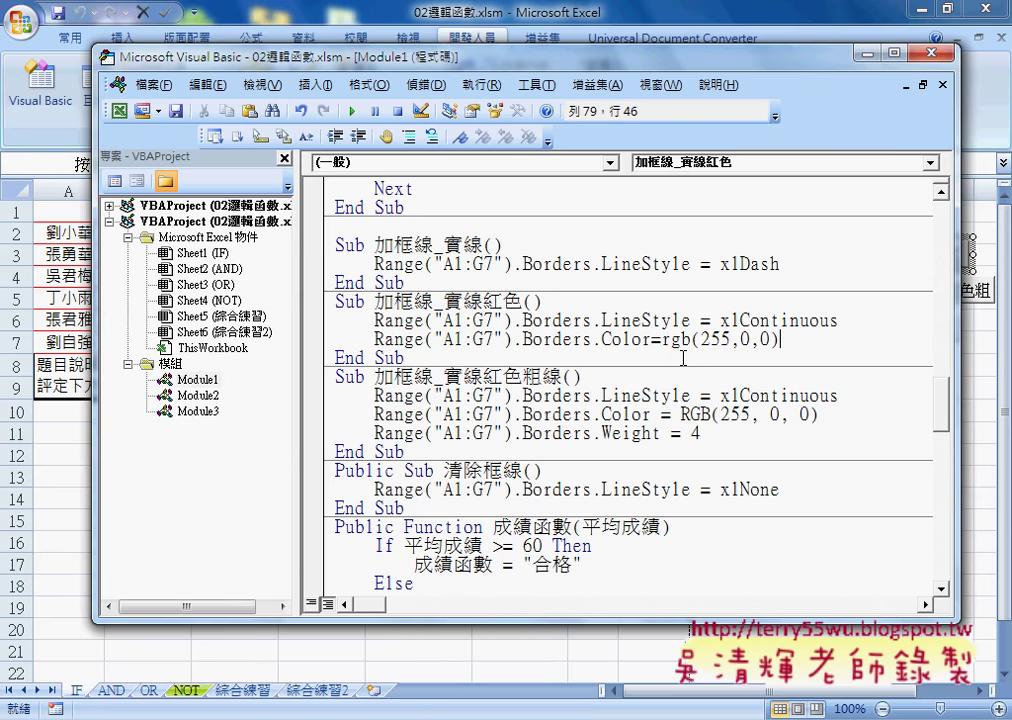
{"action": "left_click", "coordinate": [702, 433]}
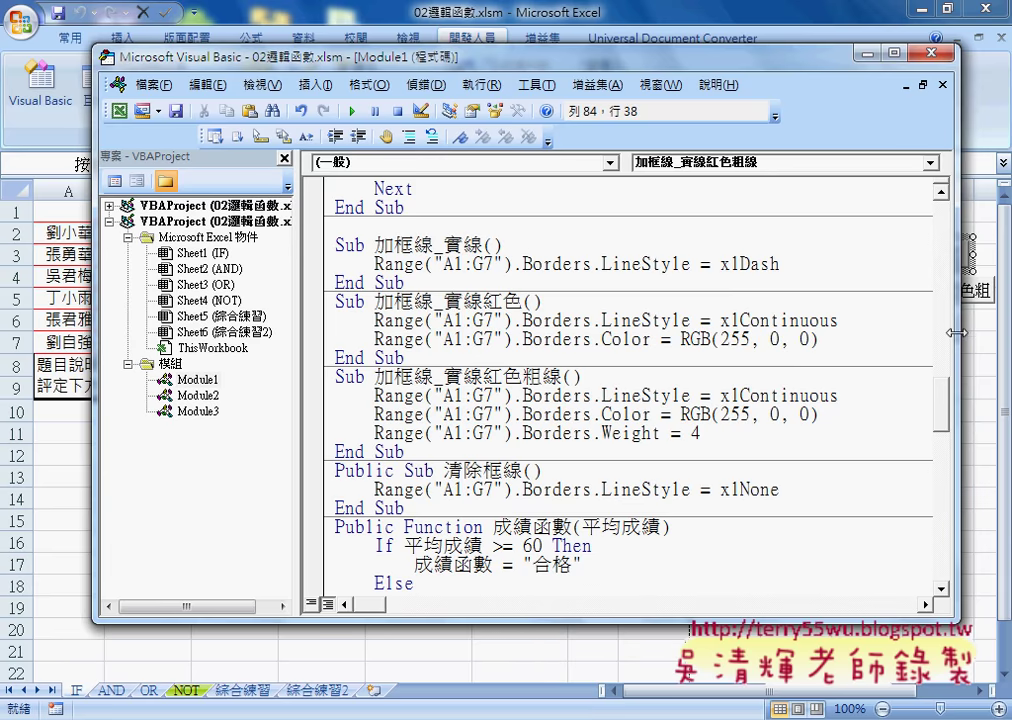
{"action": "left_click_drag", "start_coordinate": [958, 300], "coordinate": [783, 300]}
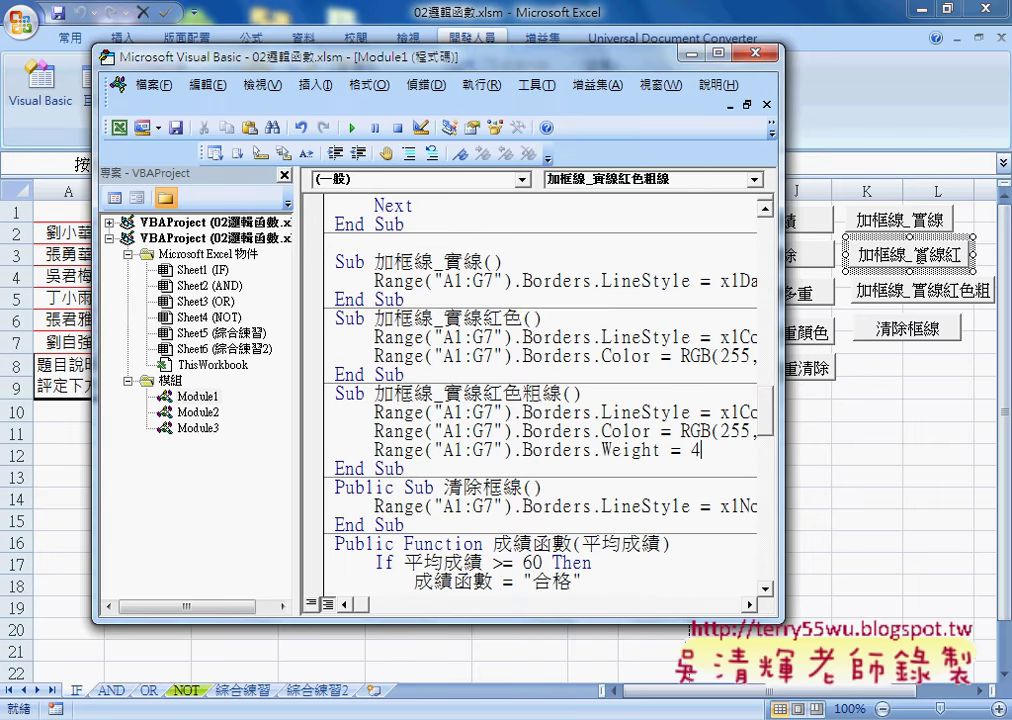
- Clear the score table's borders with 清除框線, then reapply them with 加框線_實線紅
{"action": "left_click", "coordinate": [915, 385]}
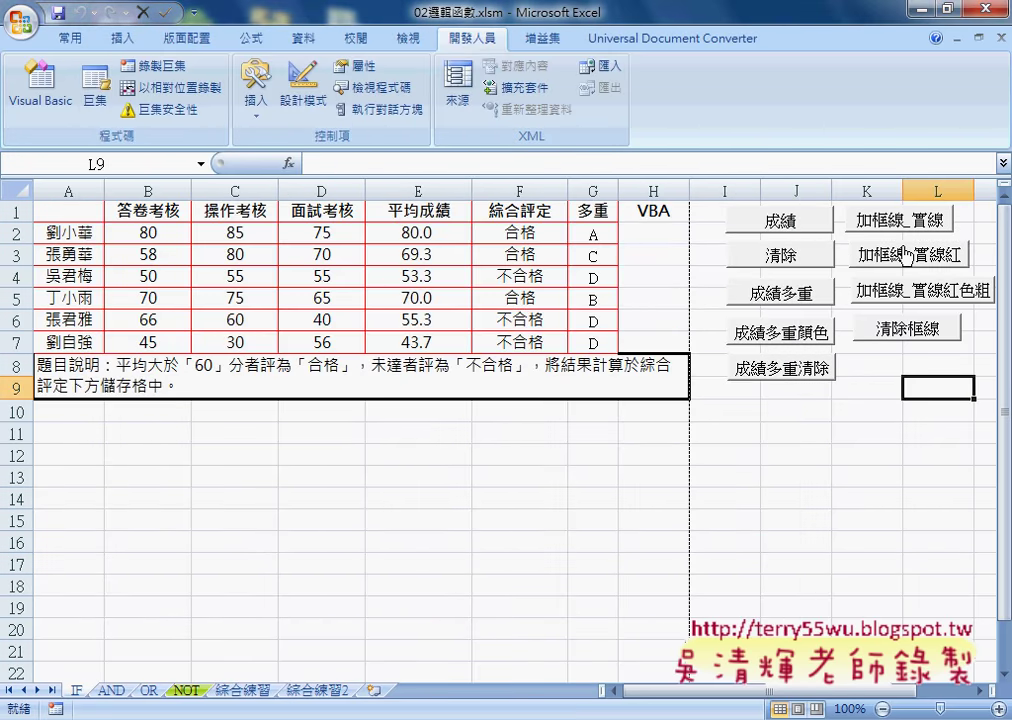
{"action": "left_click", "coordinate": [926, 330]}
{"action": "left_click", "coordinate": [928, 258]}
- Select A1:G7 and open More Borders from the Home Borders list
{"action": "left_click_drag", "start_coordinate": [72, 210], "coordinate": [592, 338]}
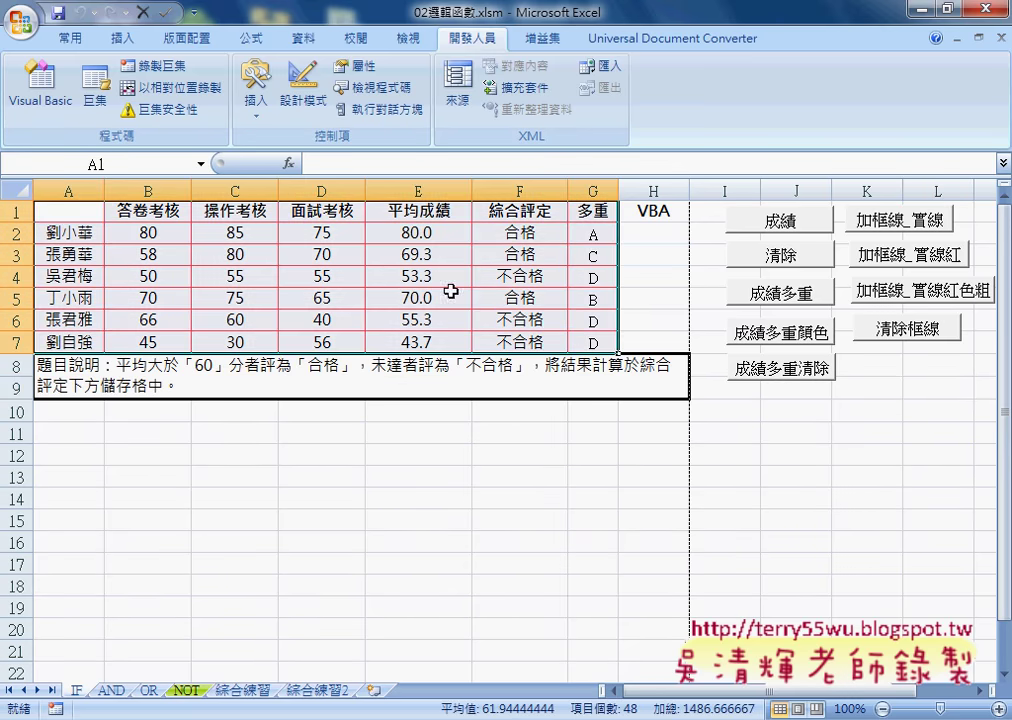
{"action": "left_click", "coordinate": [72, 38]}
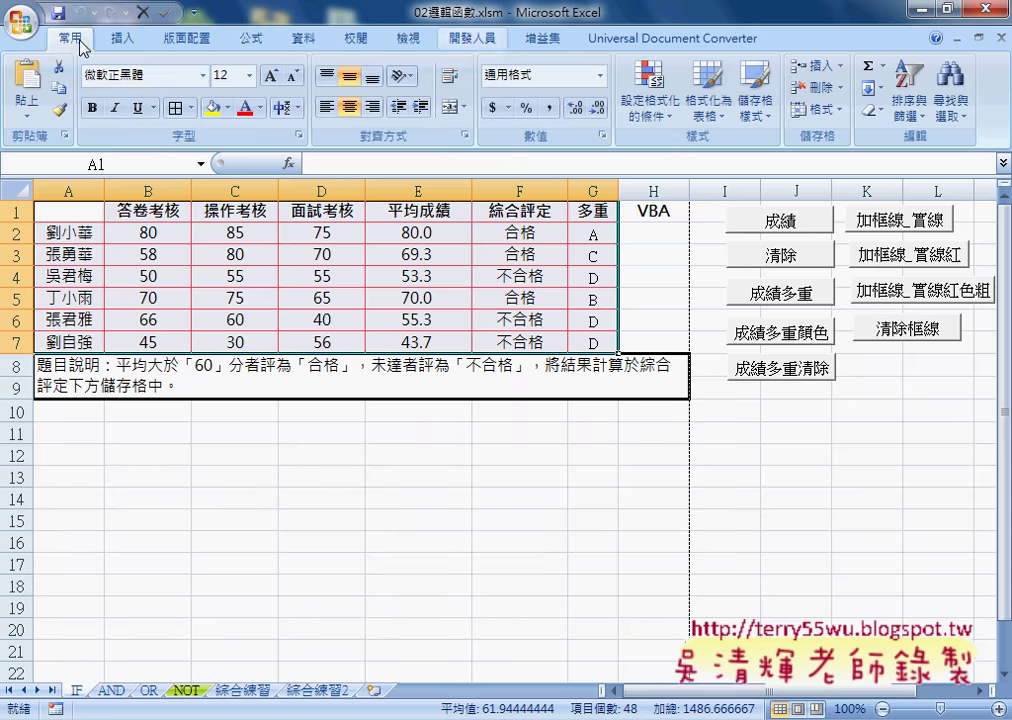
{"action": "left_click", "coordinate": [191, 108]}
{"action": "left_click", "coordinate": [238, 620]}
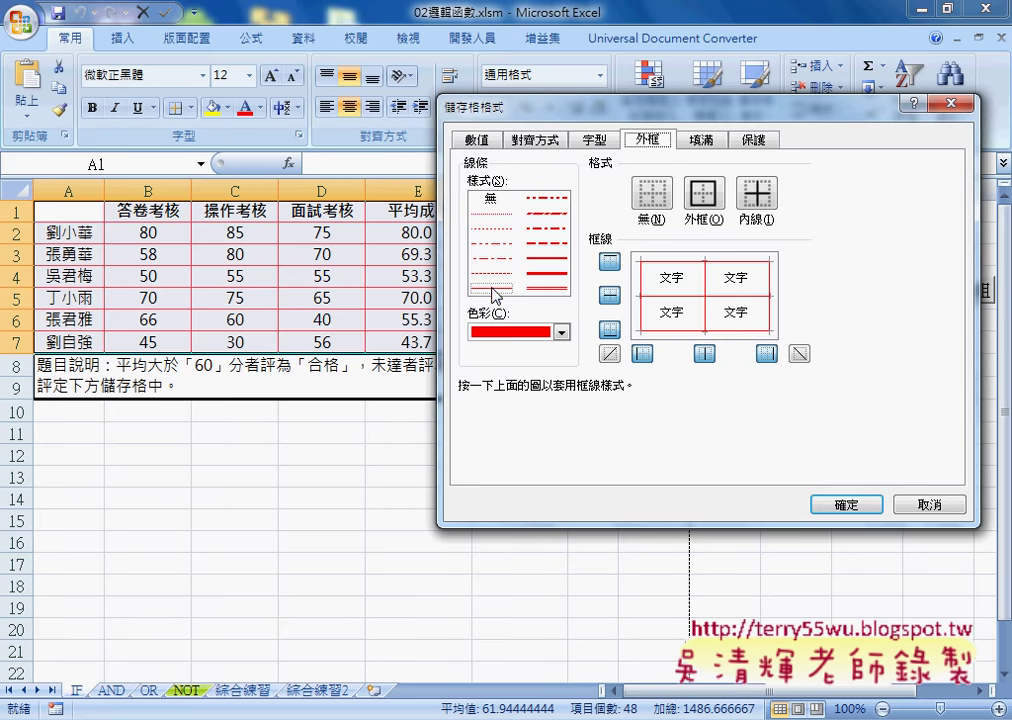
- Apply thick outline and inside borders to A1:G7, then compare by running 清除框線 and 加框線_實線紅色粗
{"action": "left_click", "coordinate": [543, 266]}
{"action": "left_click", "coordinate": [496, 290]}
{"action": "left_click", "coordinate": [546, 271]}
{"action": "left_click", "coordinate": [704, 200]}
{"action": "left_click", "coordinate": [757, 192]}
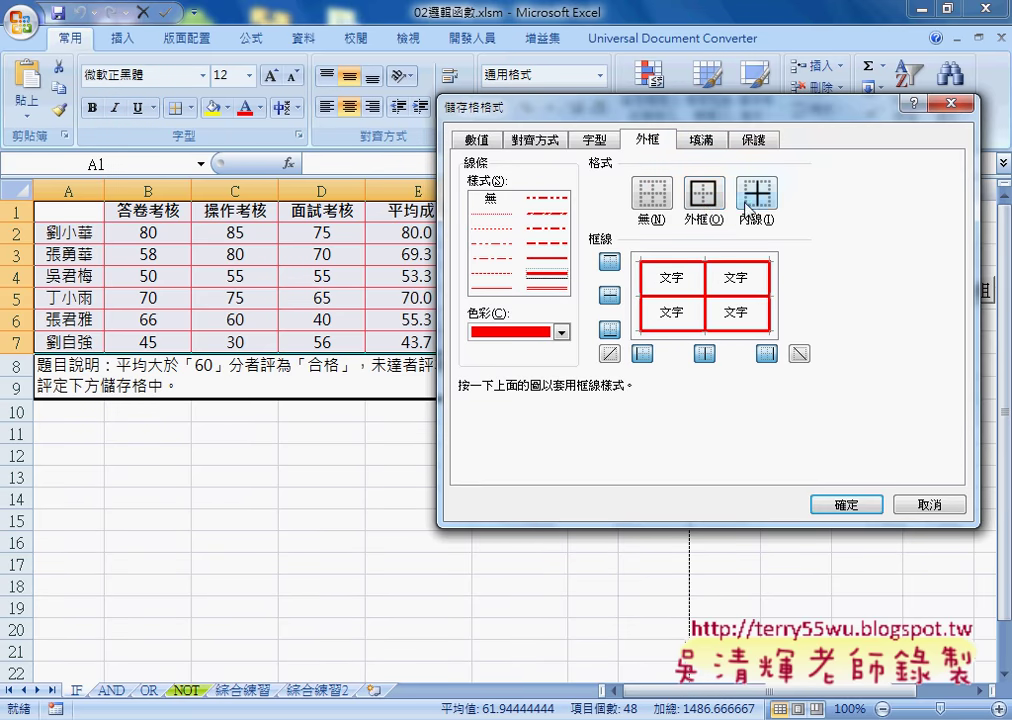
{"action": "left_click", "coordinate": [846, 506]}
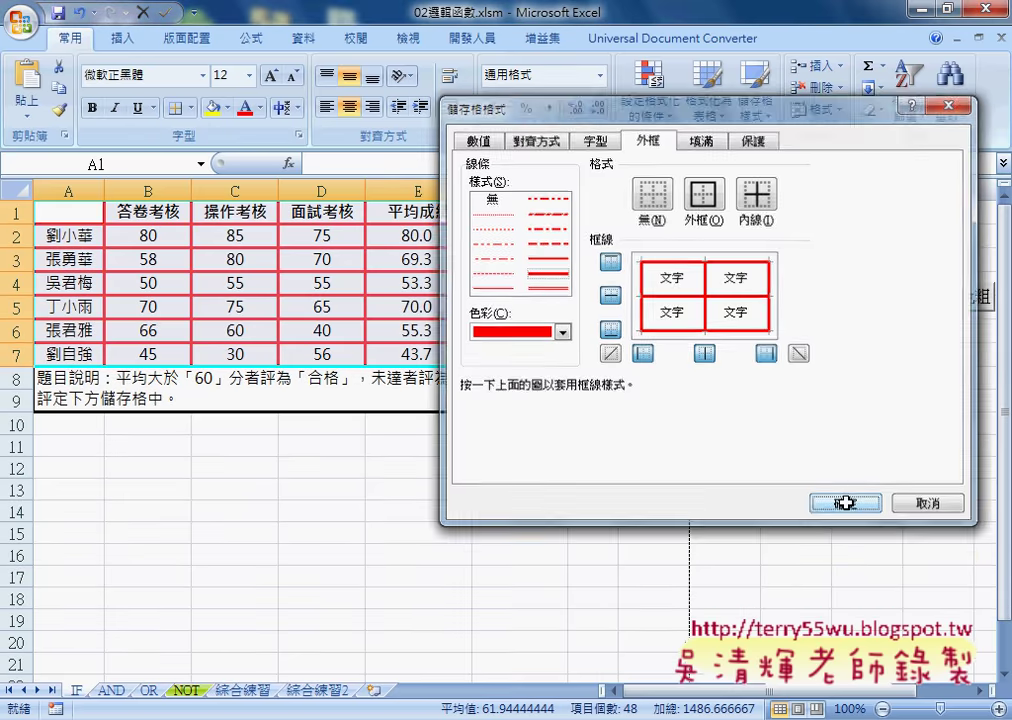
{"action": "left_click", "coordinate": [880, 340]}
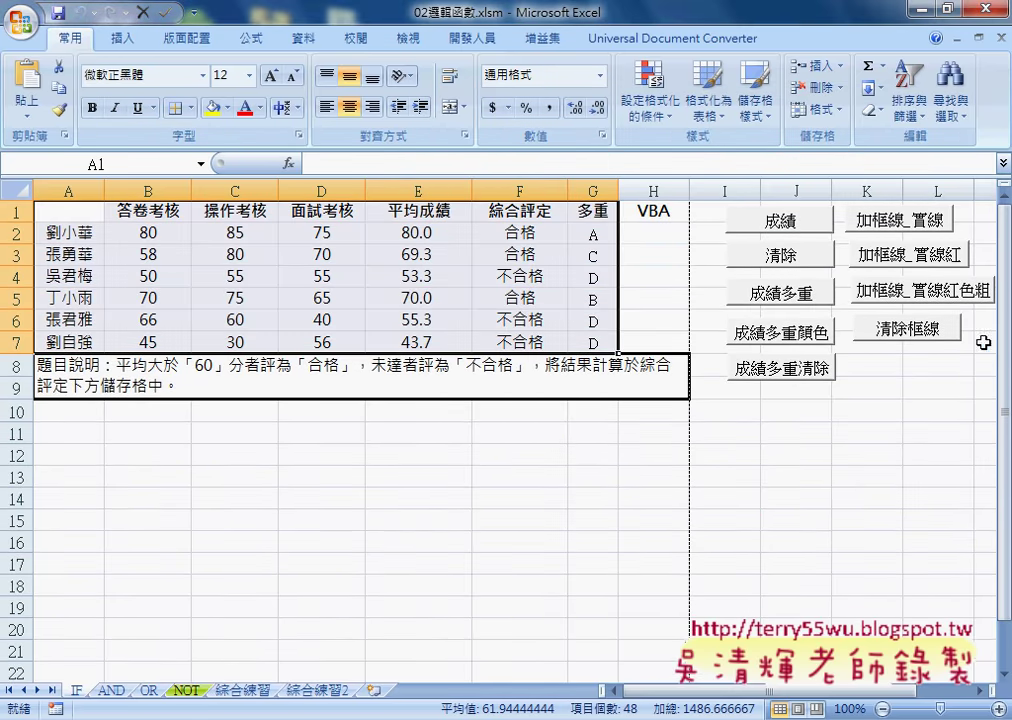
{"action": "left_click", "coordinate": [916, 298]}
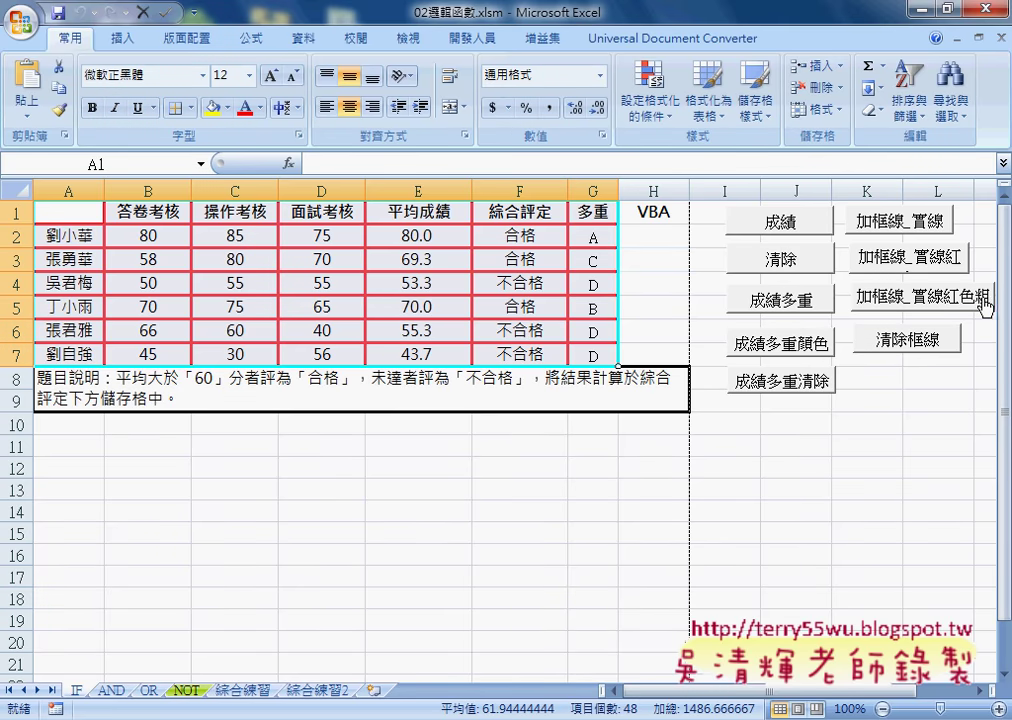
- Open the 加框線_實線紅色粗 button's assigned macro code in the VBA editor
{"action": "right_click", "coordinate": [925, 300]}
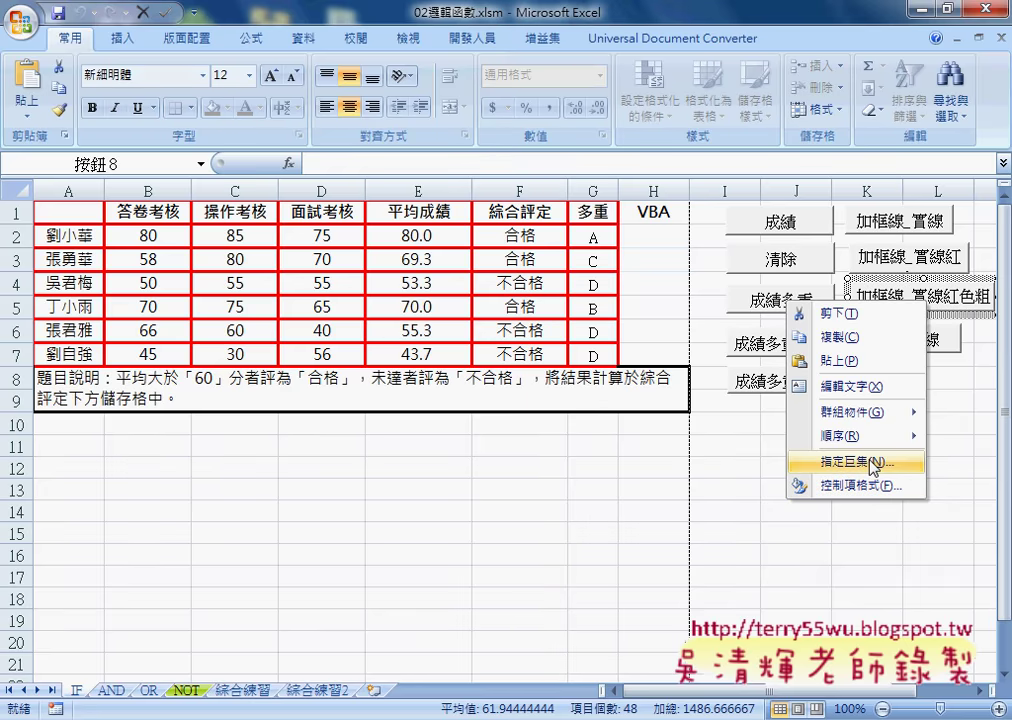
{"action": "left_click", "coordinate": [873, 465]}
{"action": "left_click", "coordinate": [906, 334]}
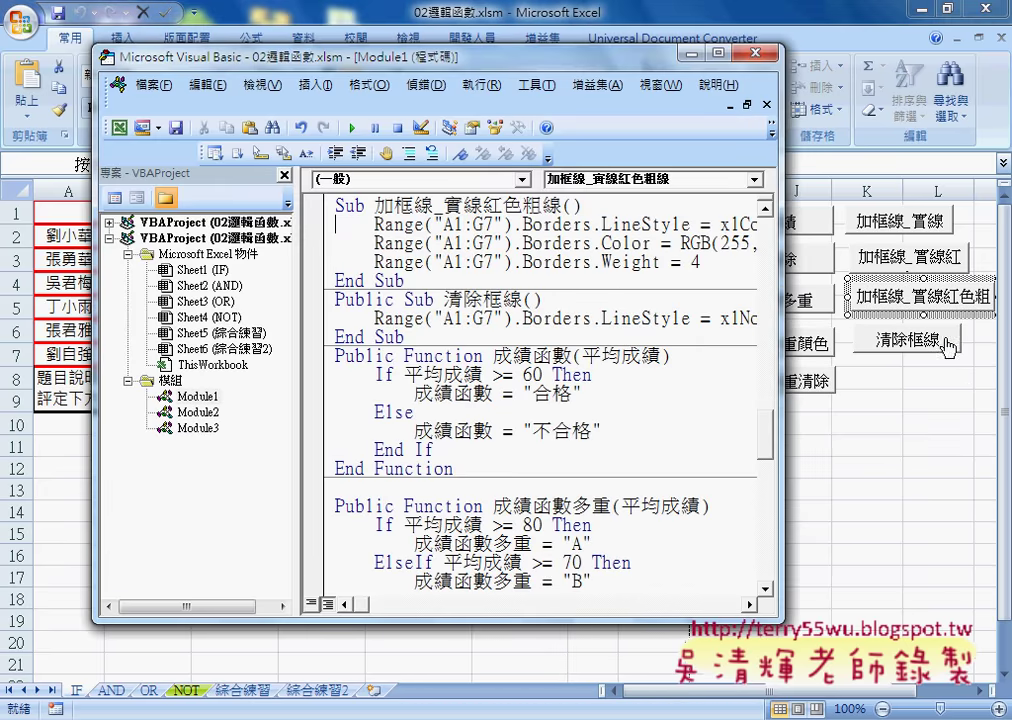
{"action": "left_click_drag", "start_coordinate": [783, 300], "coordinate": [945, 295]}
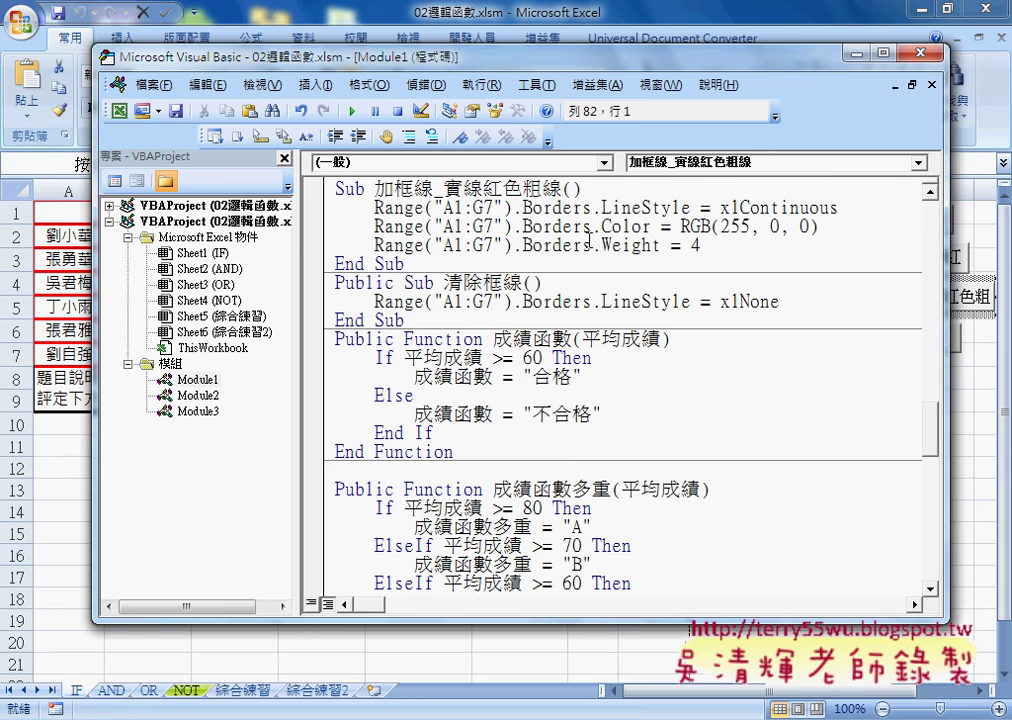
- Retype the third line as Borders.Weight = with no value and request F1 help on Weight
{"action": "left_click_drag", "start_coordinate": [590, 245], "coordinate": [734, 253]}
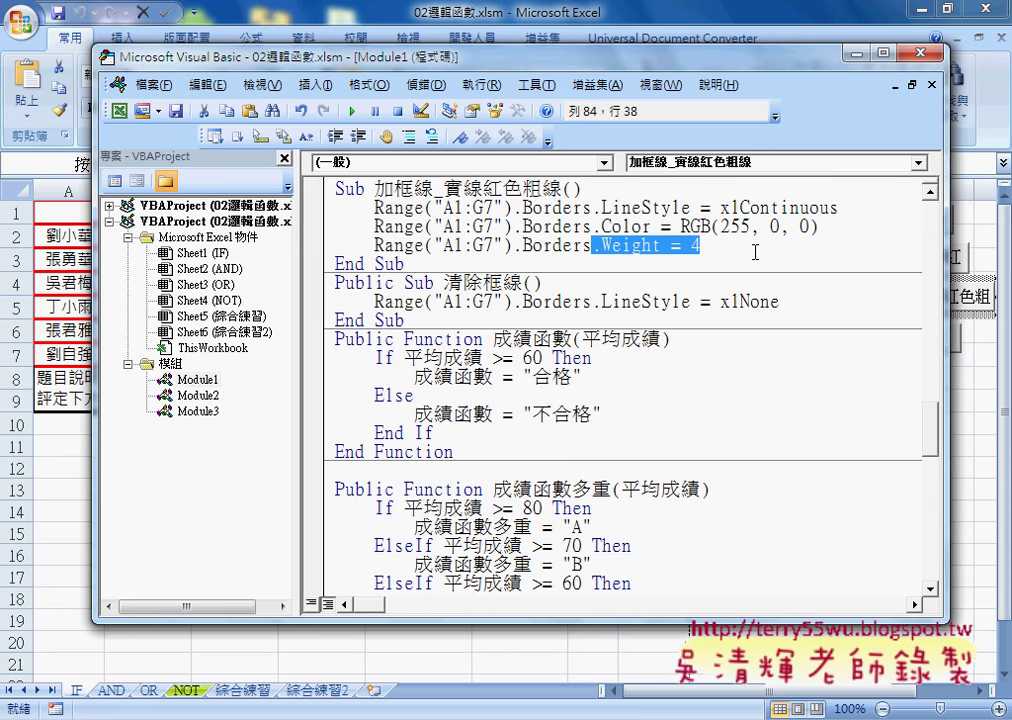
{"action": "type", "text": "."}
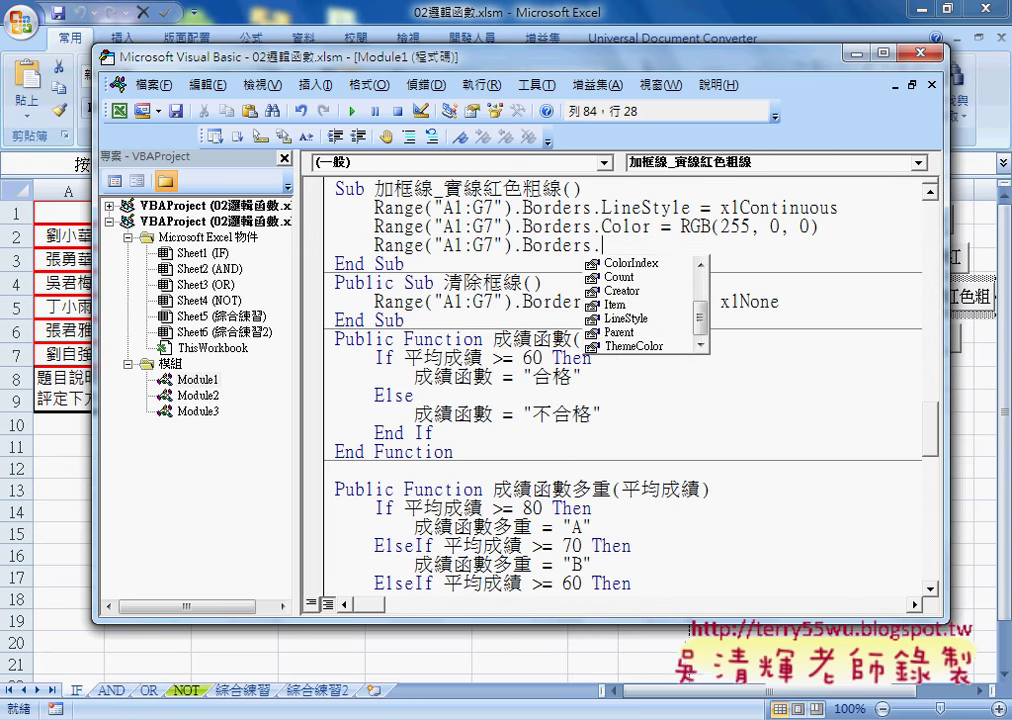
{"action": "type", "text": "w"}
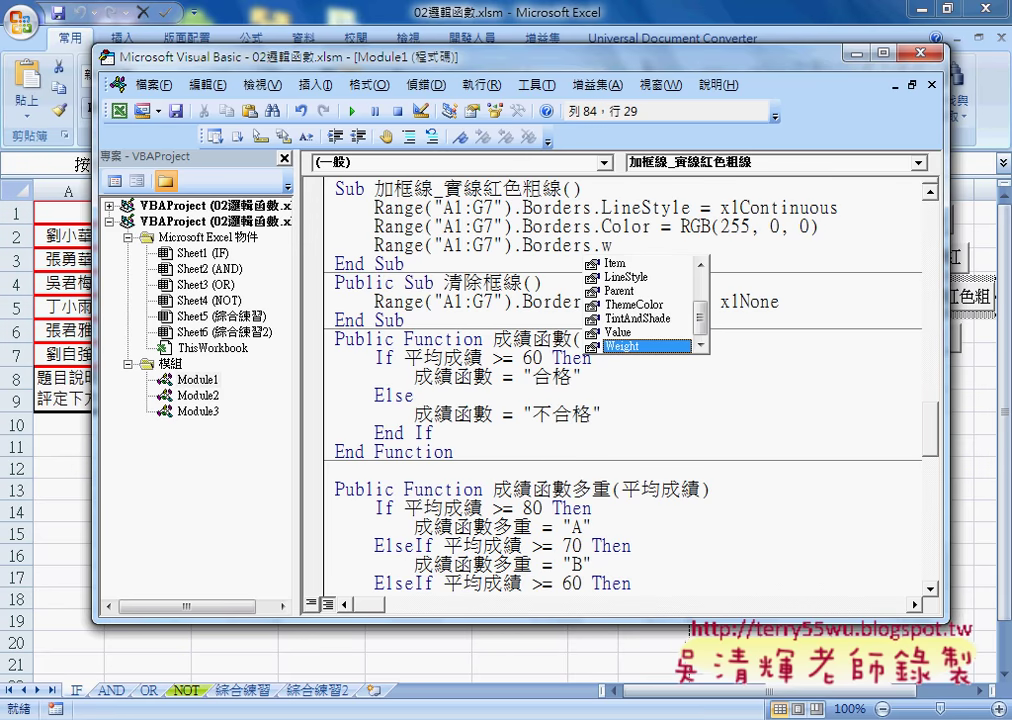
{"action": "key", "text": "space"}
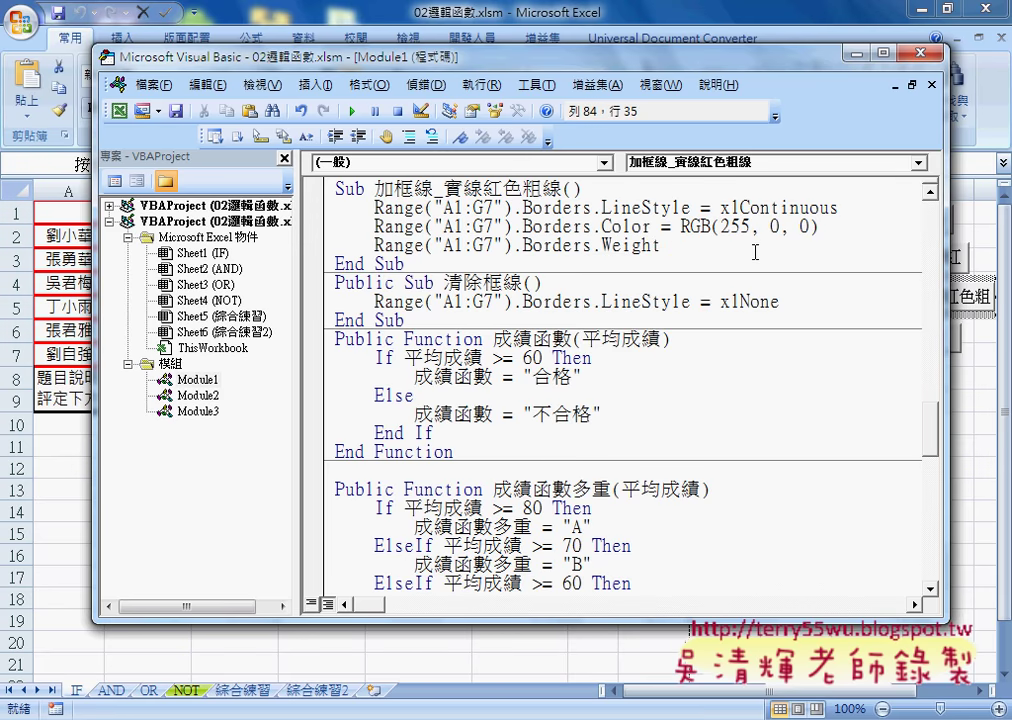
{"action": "type", "text": "="}
{"action": "type", "text": "4"}
{"action": "key", "text": "BackSpace"}
{"action": "key", "text": "Left"}
{"action": "key", "text": "Left"}
{"action": "key", "text": "Left"}
{"action": "key", "text": "Left"}
{"action": "key", "text": "F1"}
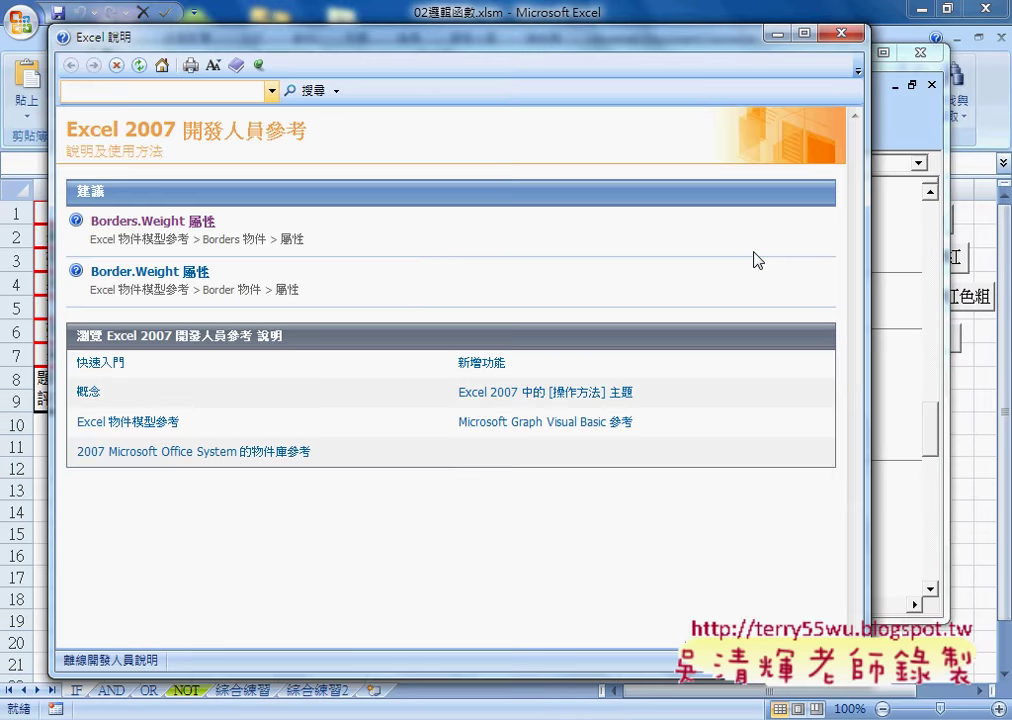
- Open the XlBorderWeight reference and review the xlHairline, xlMedium, xlThin and xlThick entries
{"action": "left_click", "coordinate": [194, 224]}
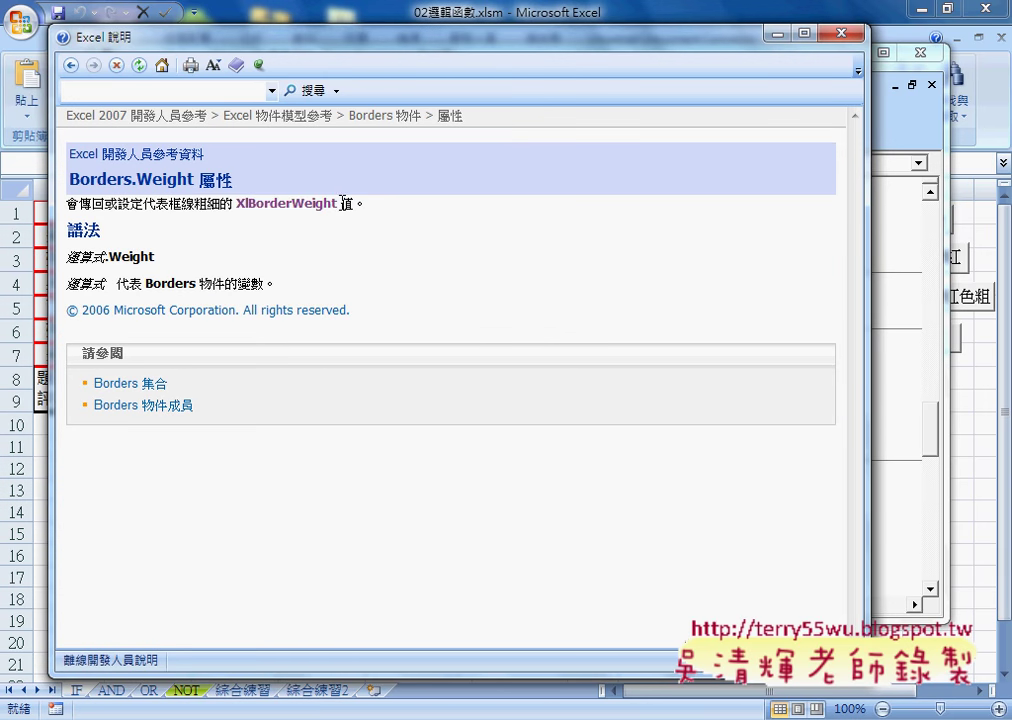
{"action": "double_click", "coordinate": [302, 207]}
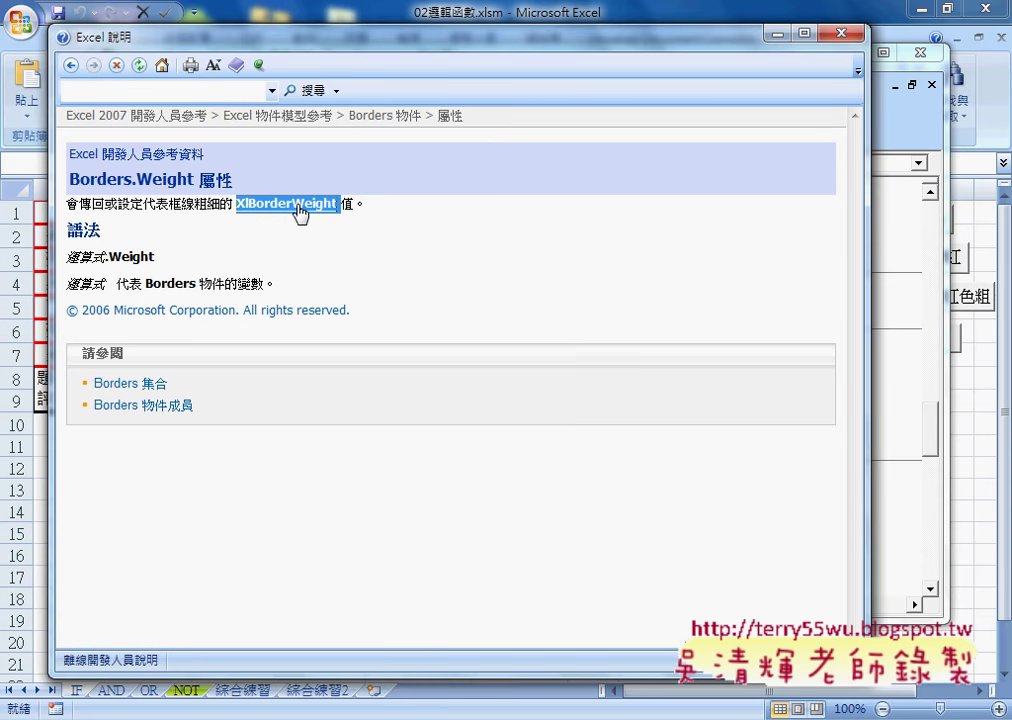
{"action": "left_click", "coordinate": [299, 207]}
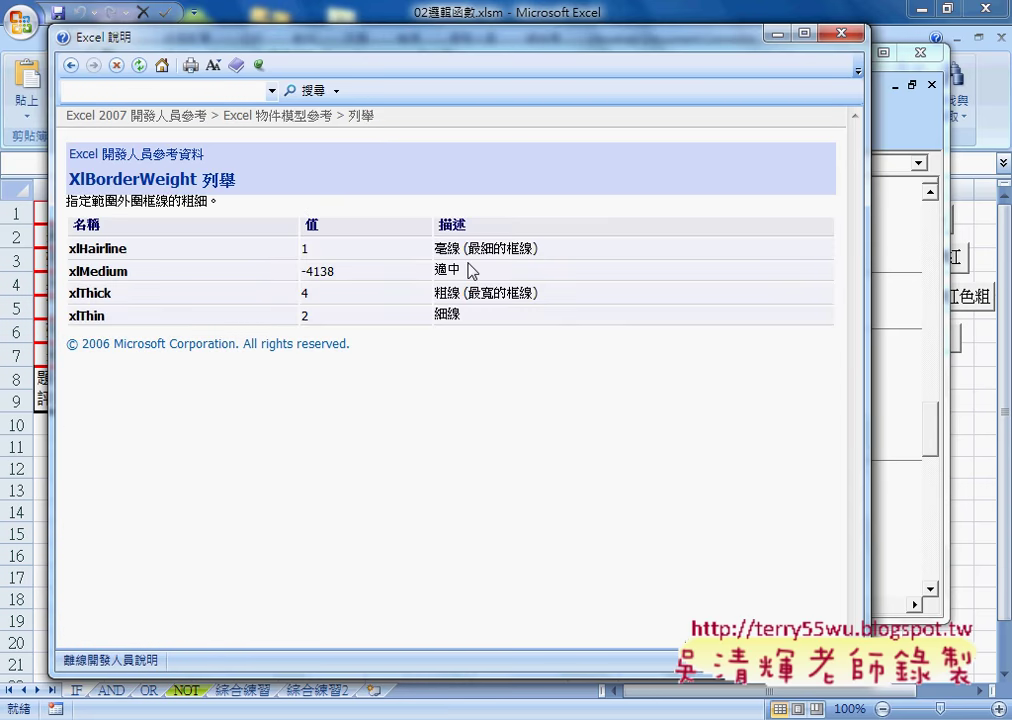
{"action": "double_click", "coordinate": [447, 248]}
{"action": "left_click_drag", "start_coordinate": [127, 248], "coordinate": [70, 248]}
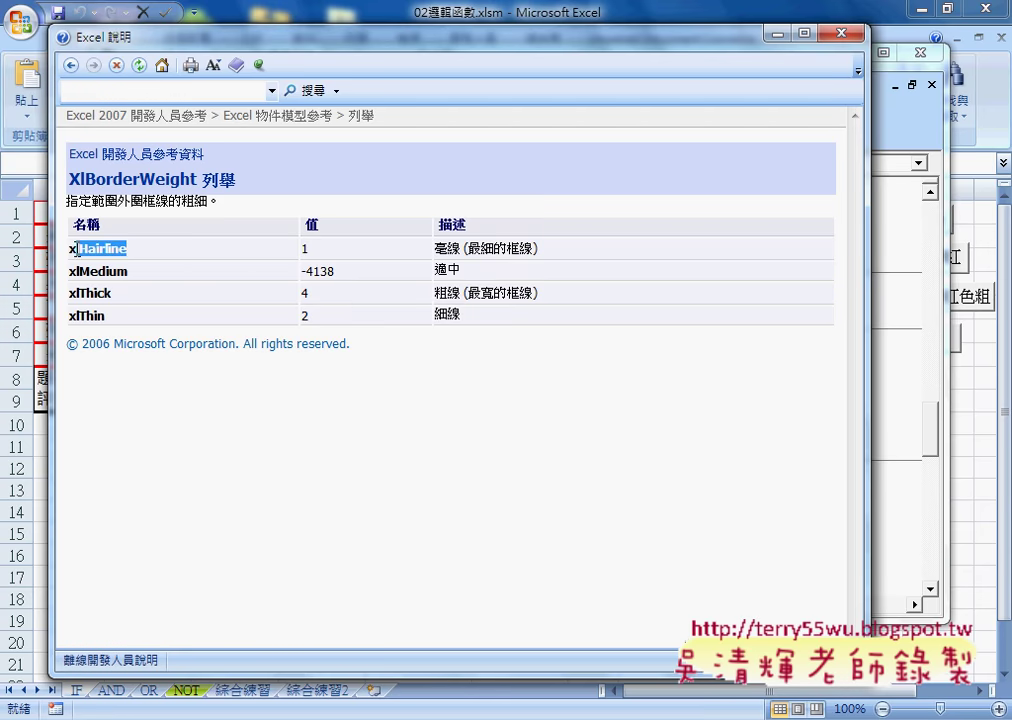
{"action": "double_click", "coordinate": [447, 270]}
{"action": "left_click_drag", "start_coordinate": [147, 275], "coordinate": [69, 275]}
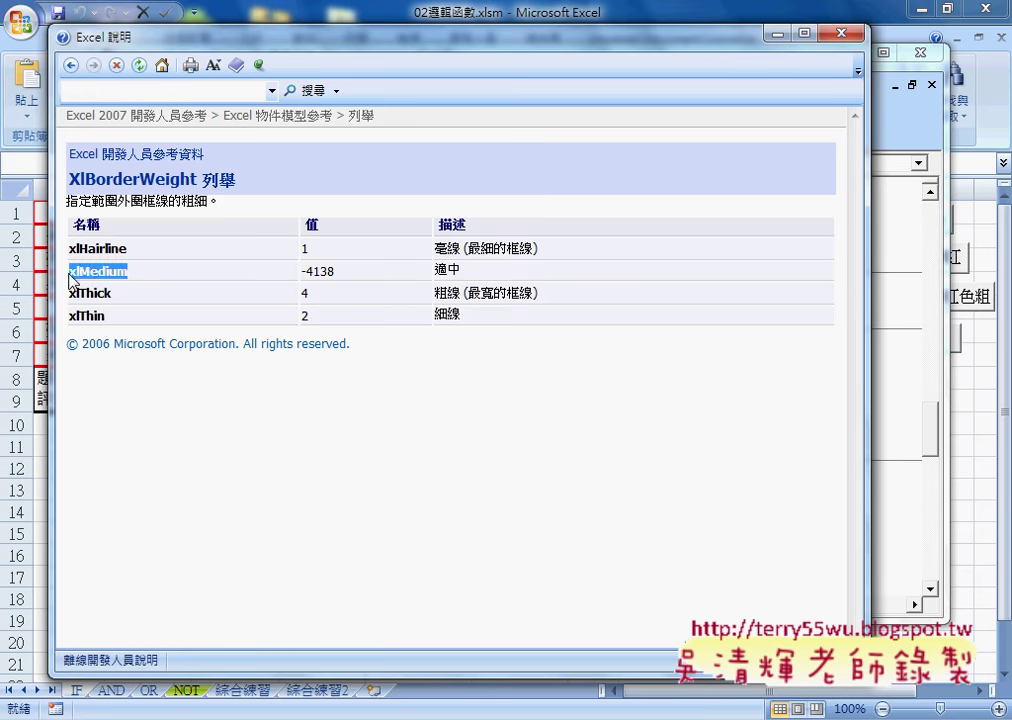
{"action": "double_click", "coordinate": [434, 315]}
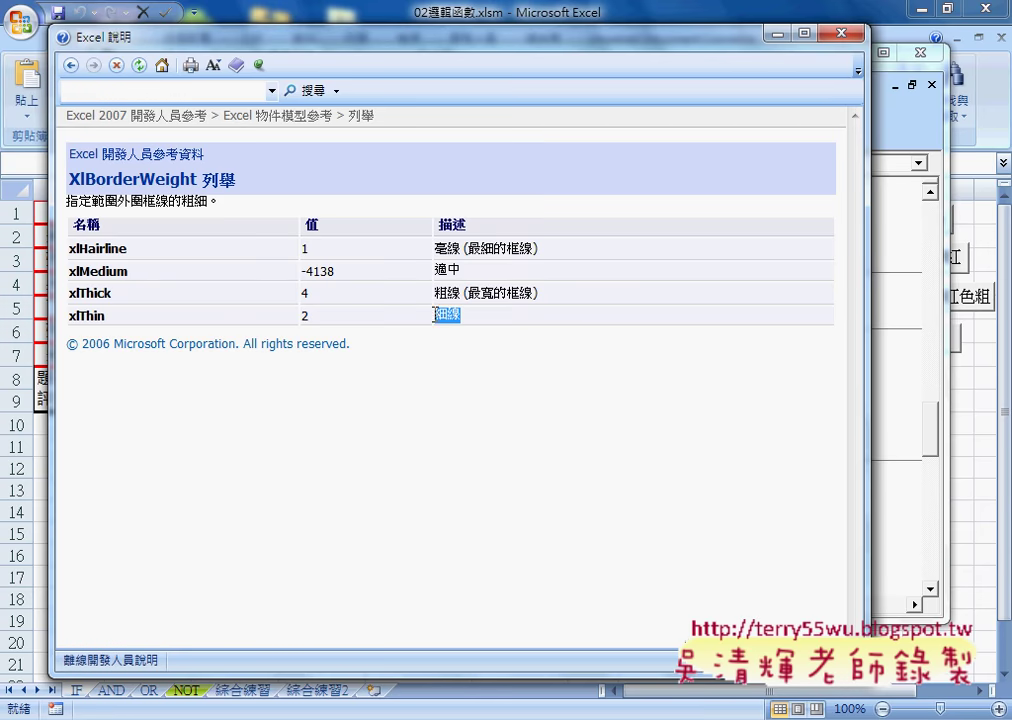
{"action": "left_click_drag", "start_coordinate": [482, 248], "coordinate": [539, 248]}
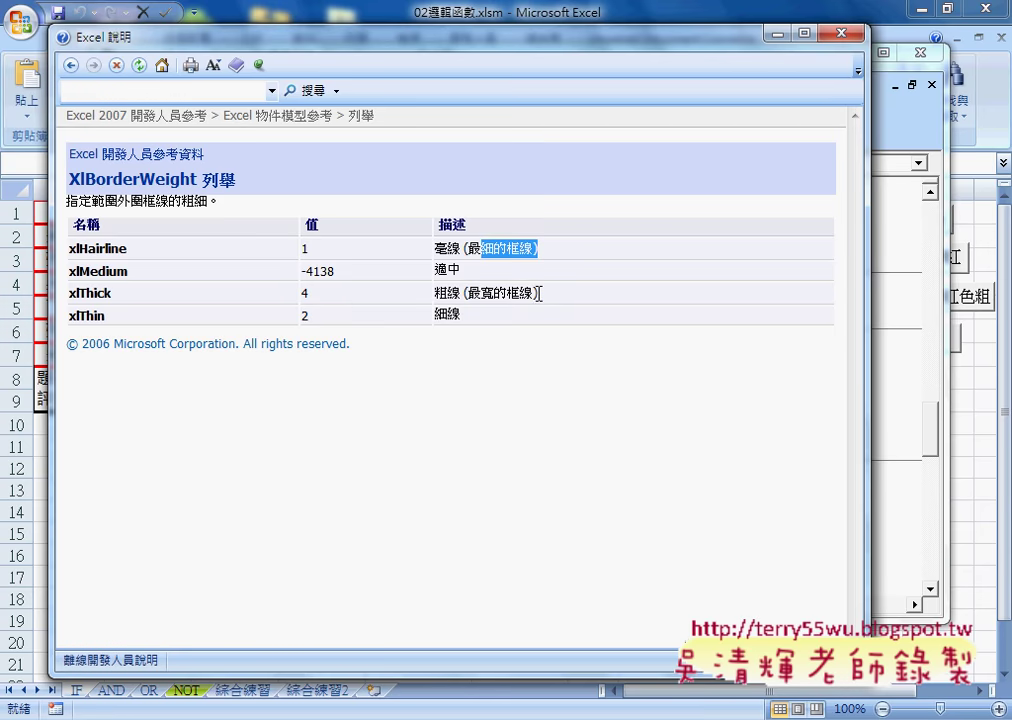
{"action": "left_click_drag", "start_coordinate": [539, 292], "coordinate": [463, 292]}
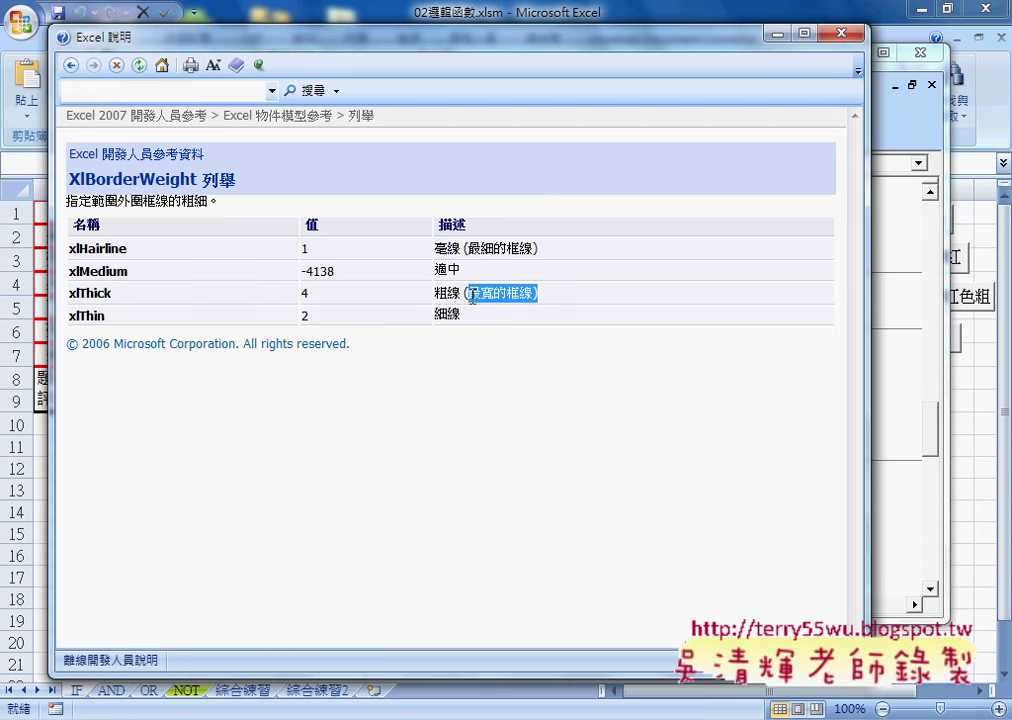
{"action": "left_click", "coordinate": [113, 302]}
- Note xlThick's value 4, copy the xlThick constant, and close the help window
{"action": "double_click", "coordinate": [111, 296]}
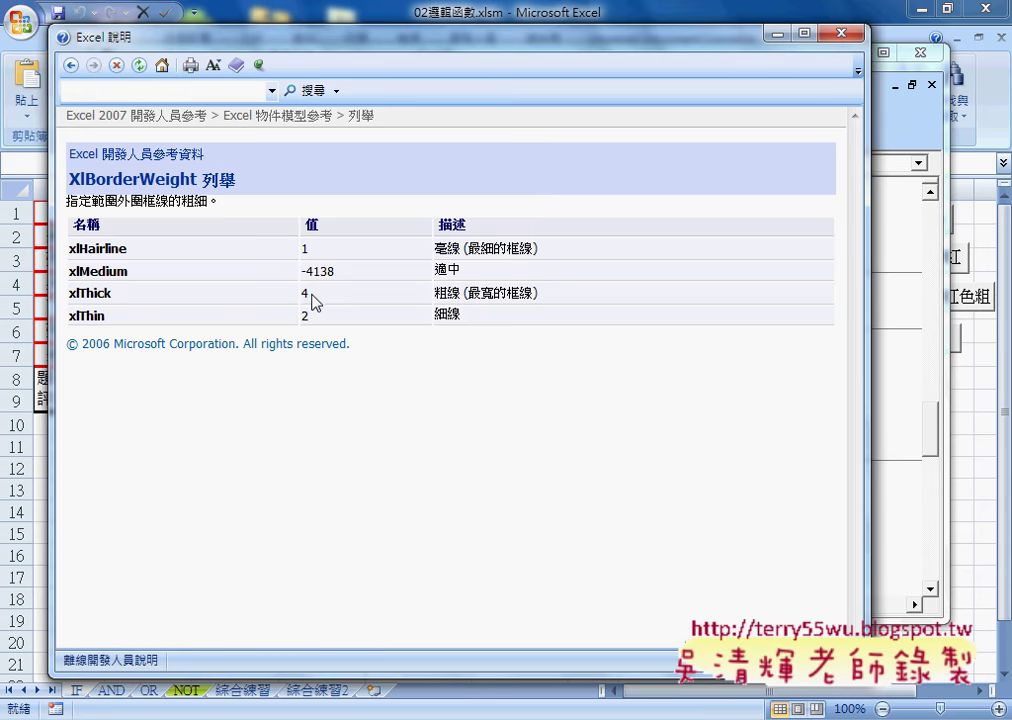
{"action": "double_click", "coordinate": [304, 293]}
{"action": "left_click_drag", "start_coordinate": [112, 294], "coordinate": [73, 300]}
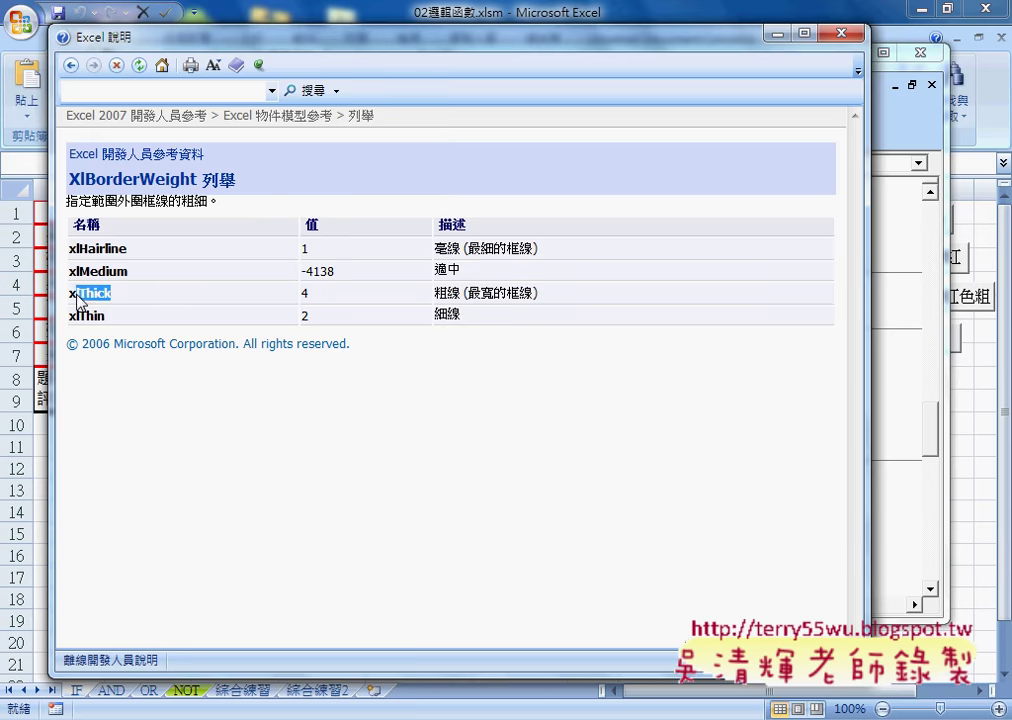
{"action": "right_click", "coordinate": [73, 300]}
{"action": "left_click", "coordinate": [138, 301]}
{"action": "left_click", "coordinate": [841, 33]}
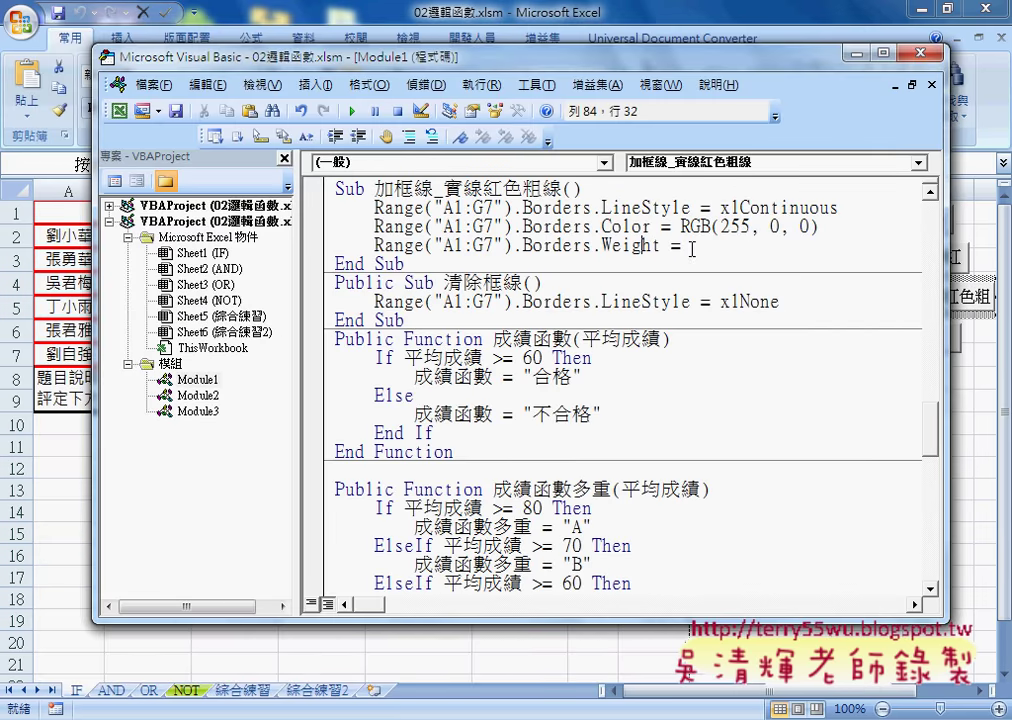
- Paste xlThick after Borders.Weight =, compare with Macro3 in Module3, and return to Module1
{"action": "right_click", "coordinate": [686, 188]}
{"action": "left_click", "coordinate": [596, 236]}
{"action": "type", "text": "xlThick"}
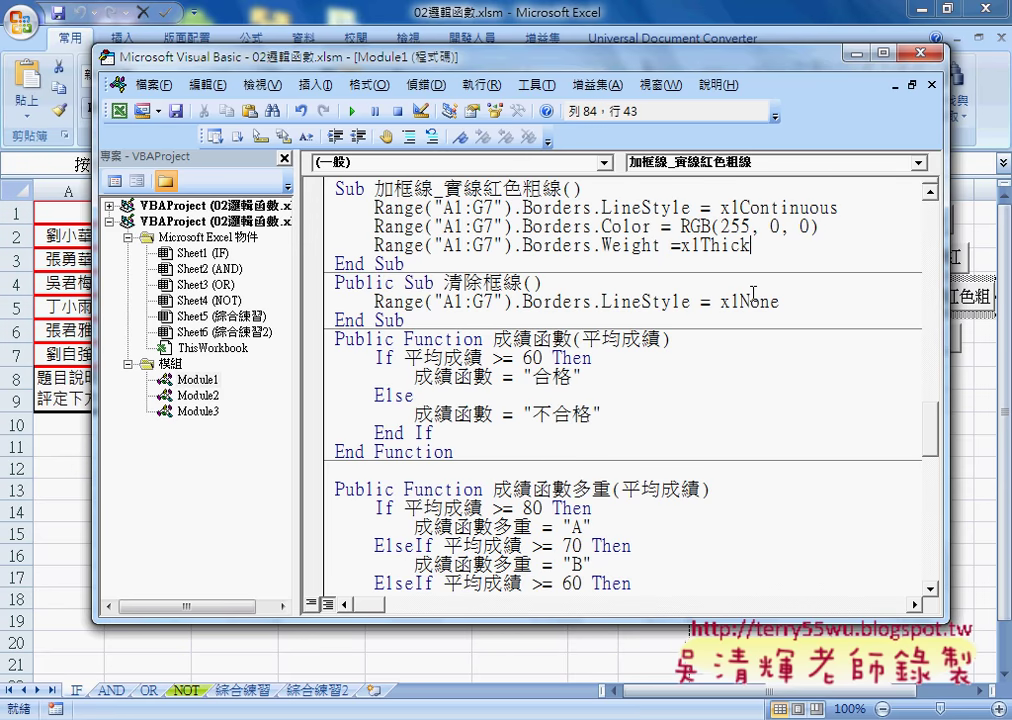
{"action": "double_click", "coordinate": [206, 415]}
{"action": "scroll", "coordinate": [555, 376], "scroll_direction": "down", "scroll_amount": 2}
{"action": "scroll", "coordinate": [555, 376], "scroll_direction": "down", "scroll_amount": 4}
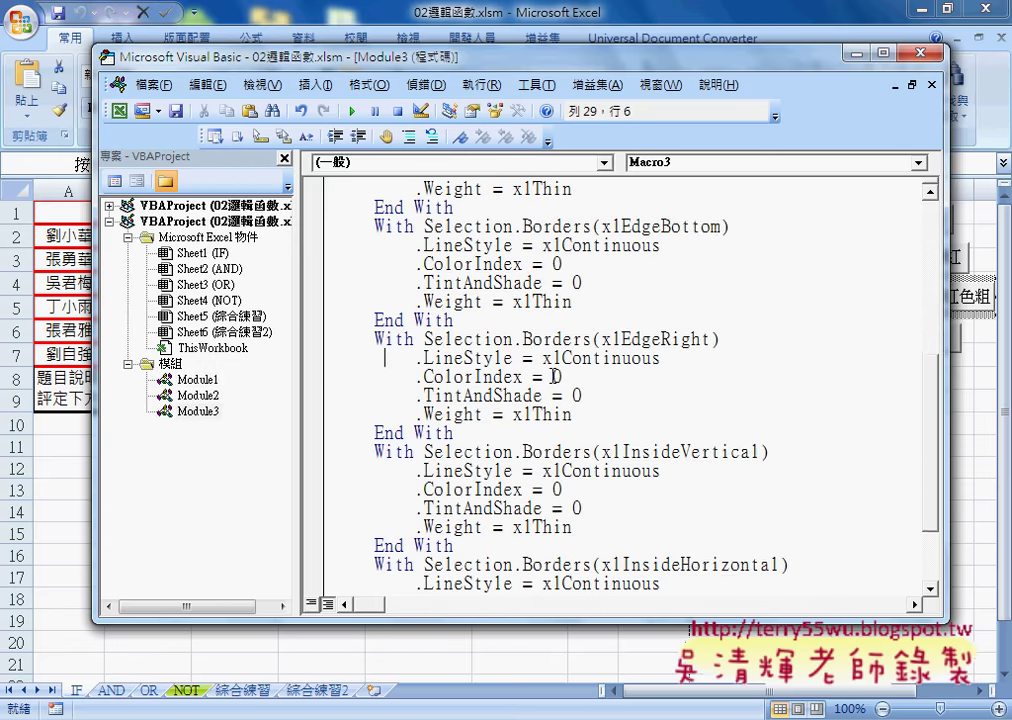
{"action": "scroll", "coordinate": [555, 376], "scroll_direction": "down", "scroll_amount": 2}
{"action": "scroll", "coordinate": [555, 376], "scroll_direction": "up", "scroll_amount": 4}
{"action": "scroll", "coordinate": [556, 369], "scroll_direction": "up", "scroll_amount": 5}
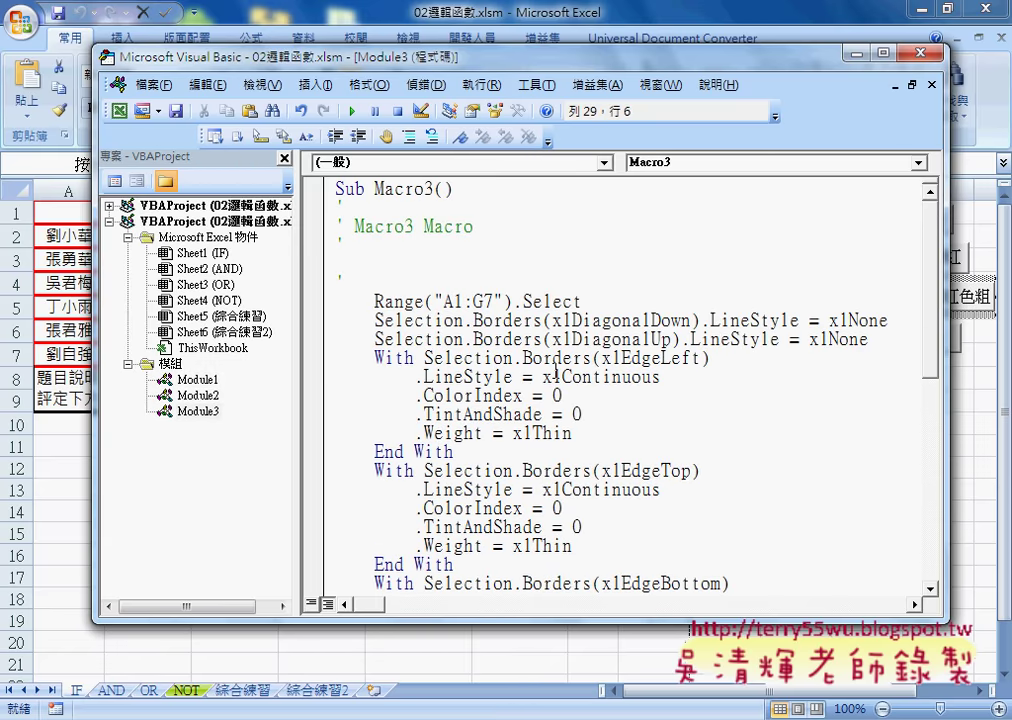
{"action": "double_click", "coordinate": [197, 379]}
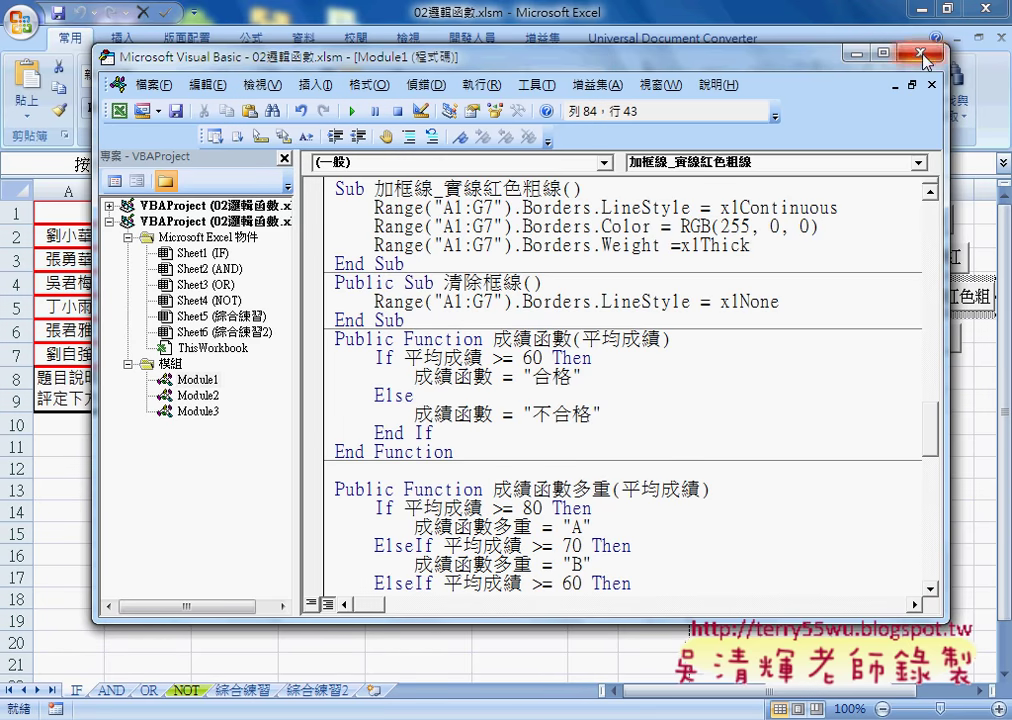
- Return to the worksheet and remove A1:G7's borders with the 清除框線 button
{"action": "key", "text": "alt+F11"}
{"action": "left_click", "coordinate": [907, 345]}
{"action": "left_click", "coordinate": [907, 345]}
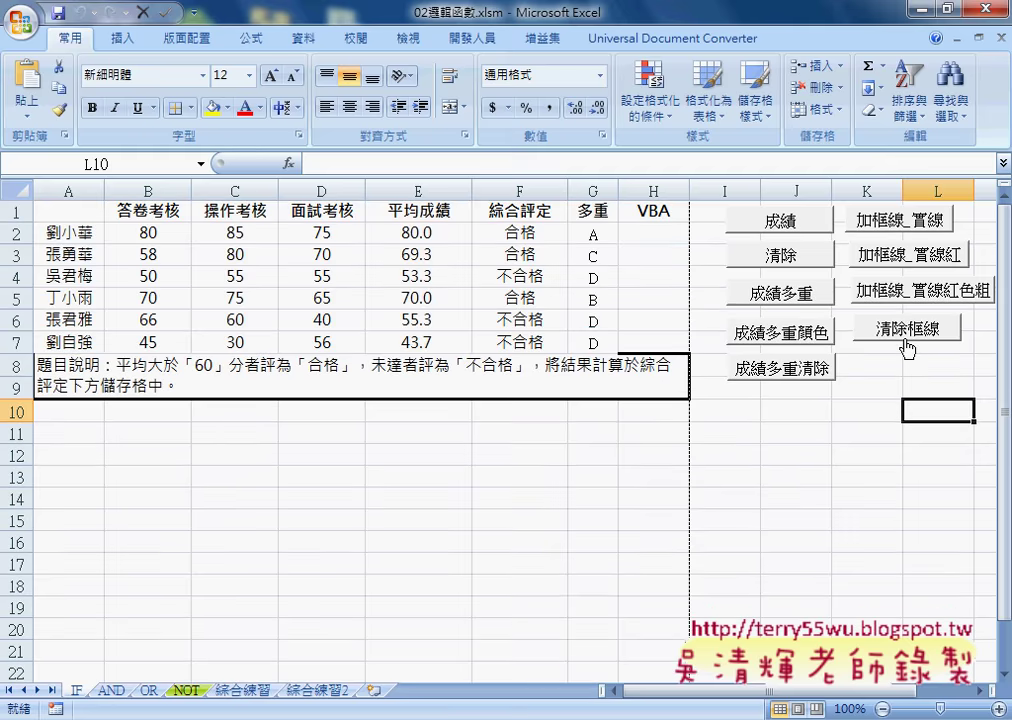
- Open the 清除框線 macro's code and highlight xlNone in its LineStyle line
{"action": "right_click", "coordinate": [905, 336]}
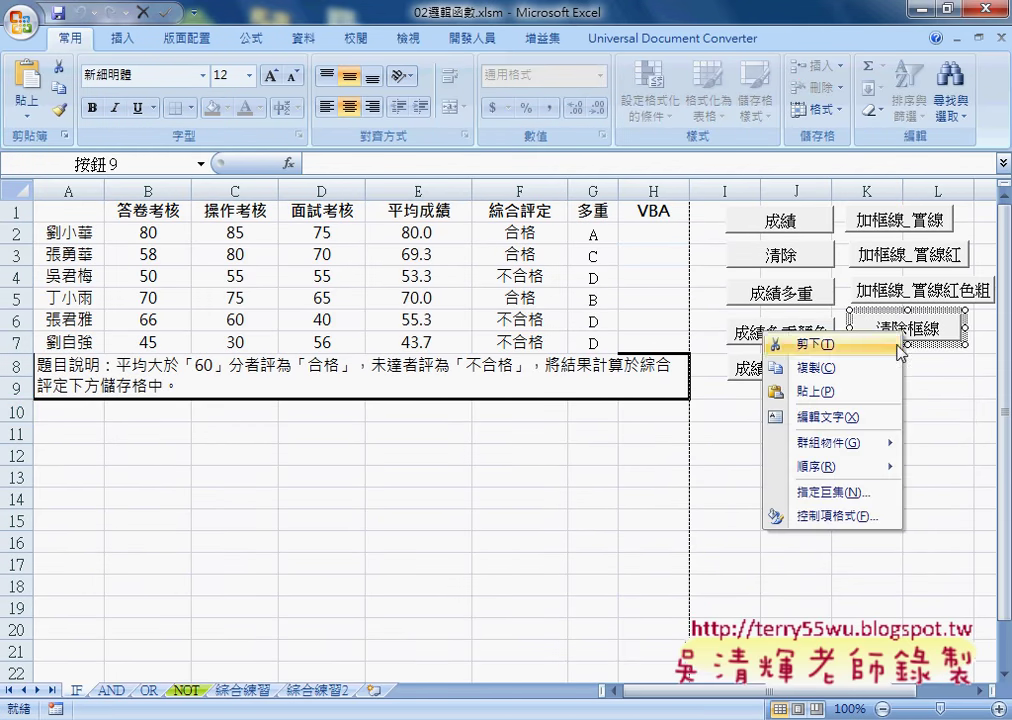
{"action": "left_click", "coordinate": [838, 493]}
{"action": "key", "text": "alt+e"}
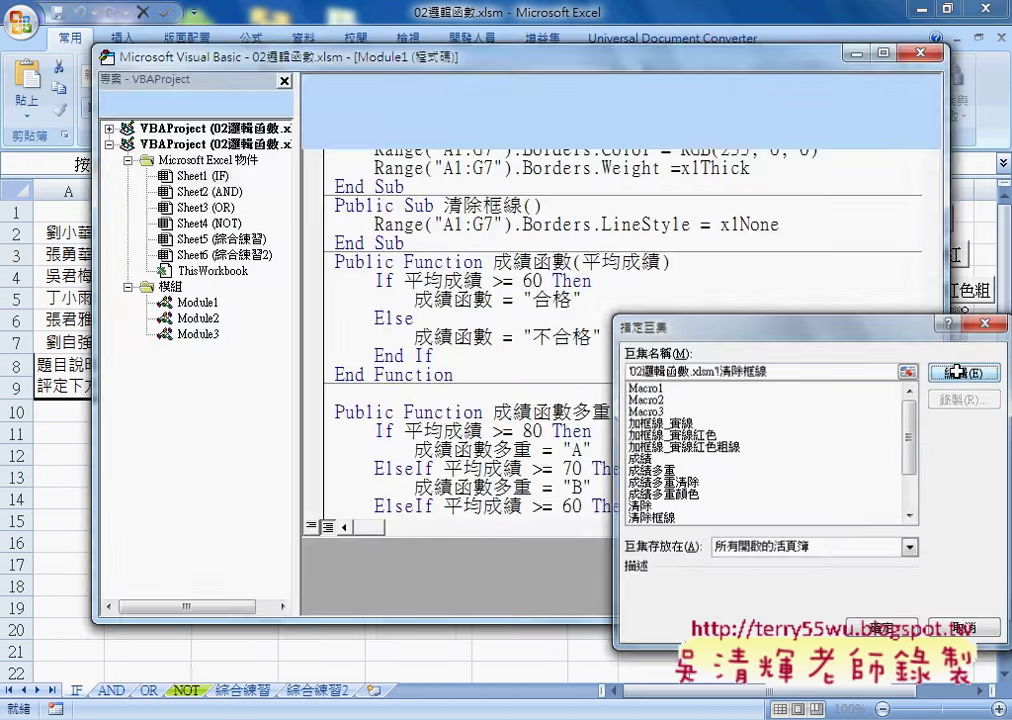
{"action": "scroll", "coordinate": [725, 232], "scroll_direction": "up", "scroll_amount": 1}
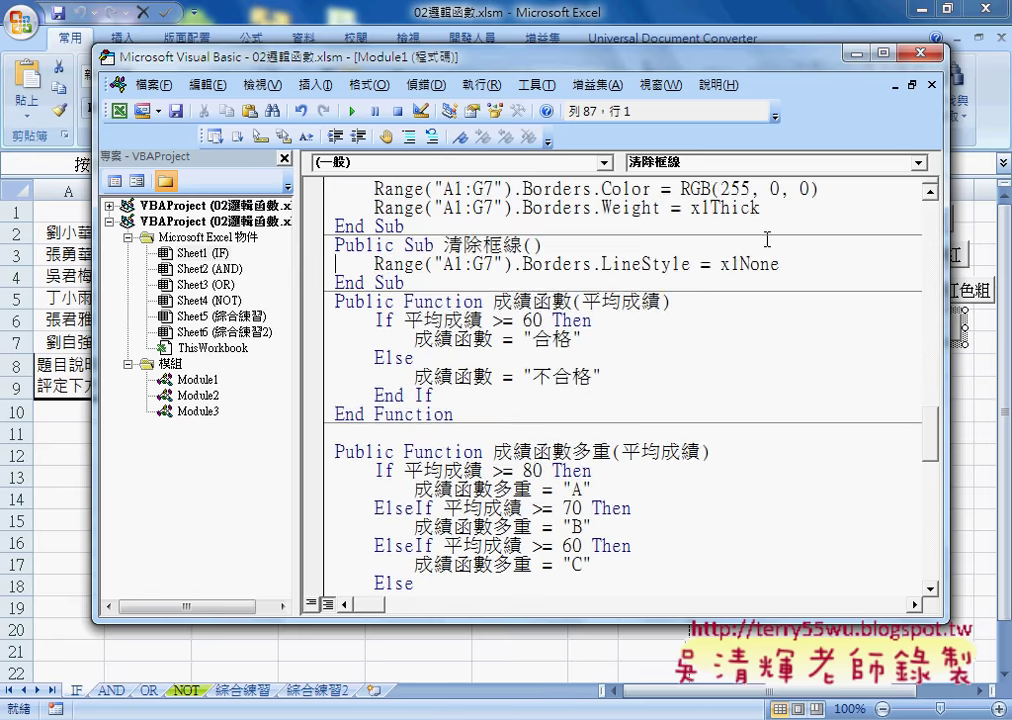
{"action": "scroll", "coordinate": [722, 280], "scroll_direction": "up", "scroll_amount": 1}
{"action": "left_click", "coordinate": [720, 320]}
{"action": "left_click_drag", "start_coordinate": [720, 320], "coordinate": [782, 321]}
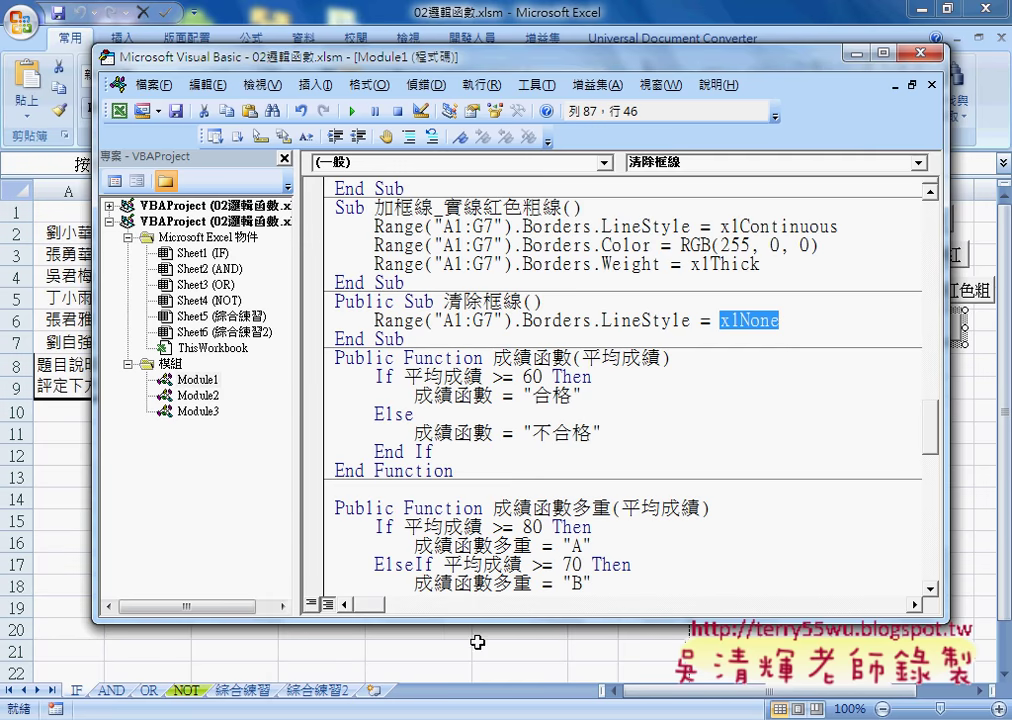
- Switch to Chrome and go from the 02_邏輯函數 Drive folder to the 程式碼.docx notes
{"action": "left_click", "coordinate": [332, 532]}
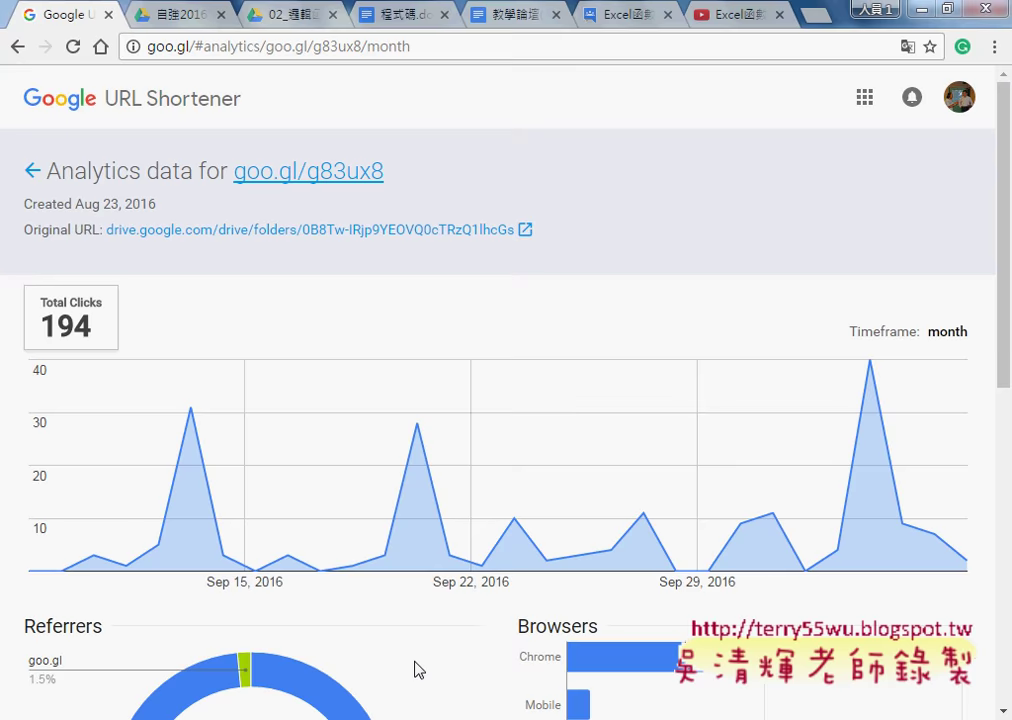
{"action": "left_click", "coordinate": [280, 22]}
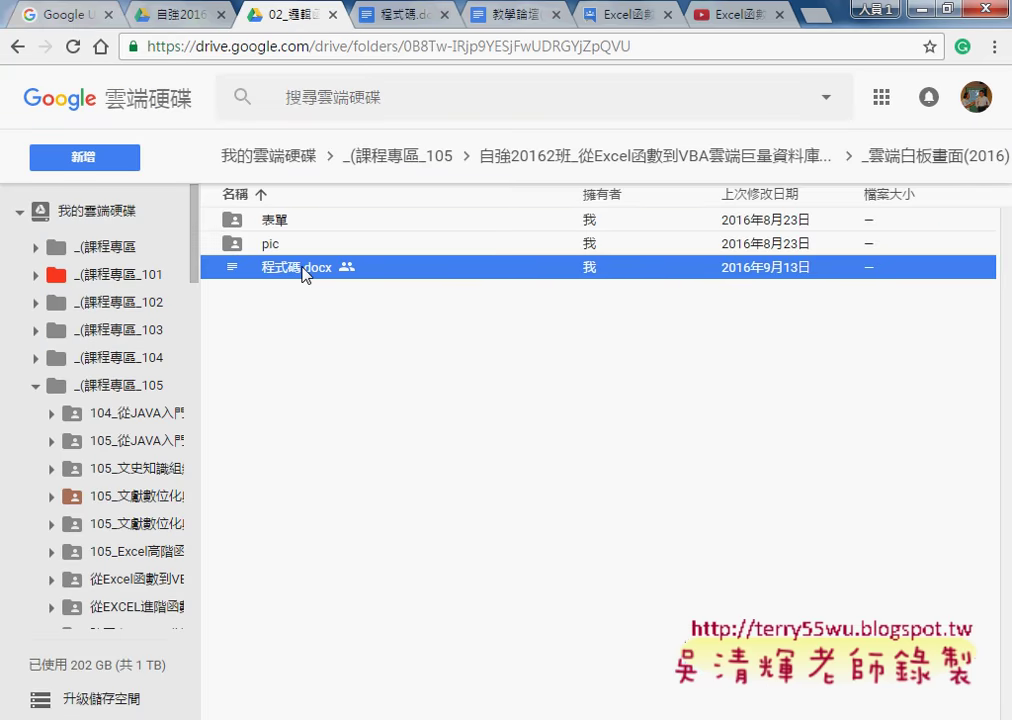
{"action": "left_click", "coordinate": [400, 17]}
{"action": "scroll", "coordinate": [457, 301], "scroll_direction": "down", "scroll_amount": 3}
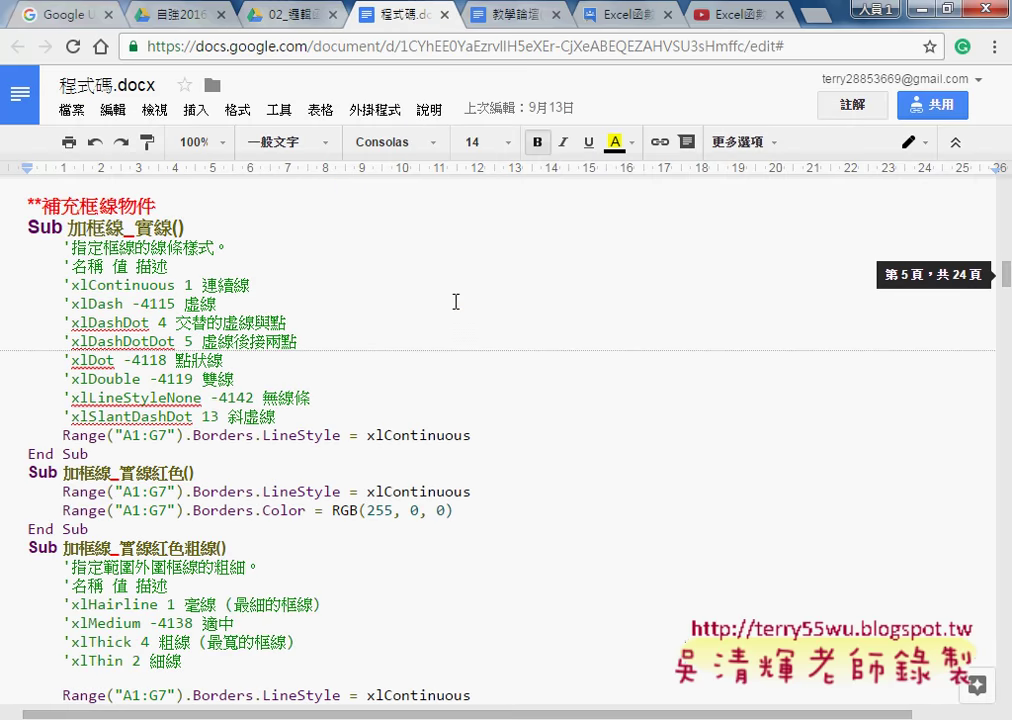
{"action": "left_click_drag", "start_coordinate": [478, 371], "coordinate": [64, 377]}
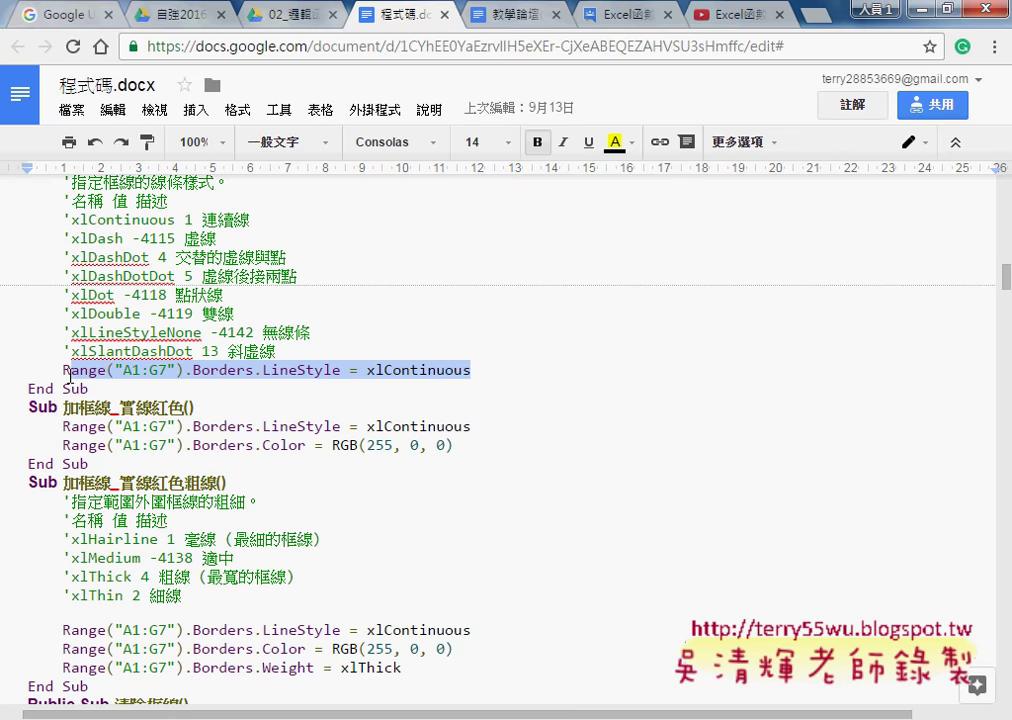
{"action": "scroll", "coordinate": [64, 377], "scroll_direction": "up", "scroll_amount": 1}
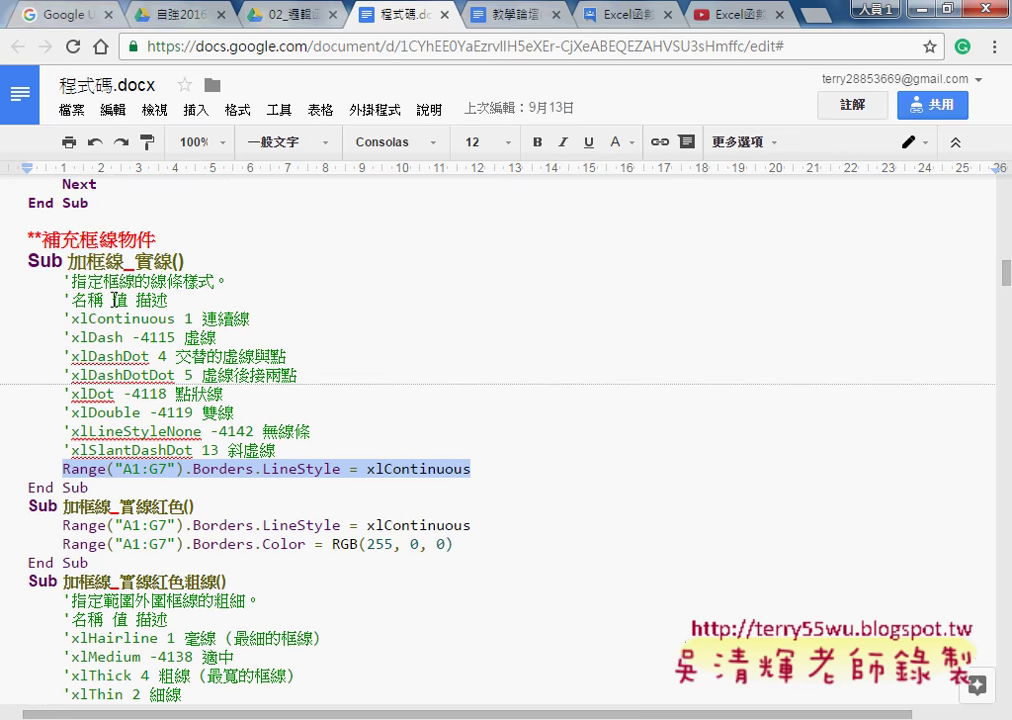
{"action": "left_click", "coordinate": [248, 450]}
{"action": "left_click_drag", "start_coordinate": [248, 450], "coordinate": [63, 281]}
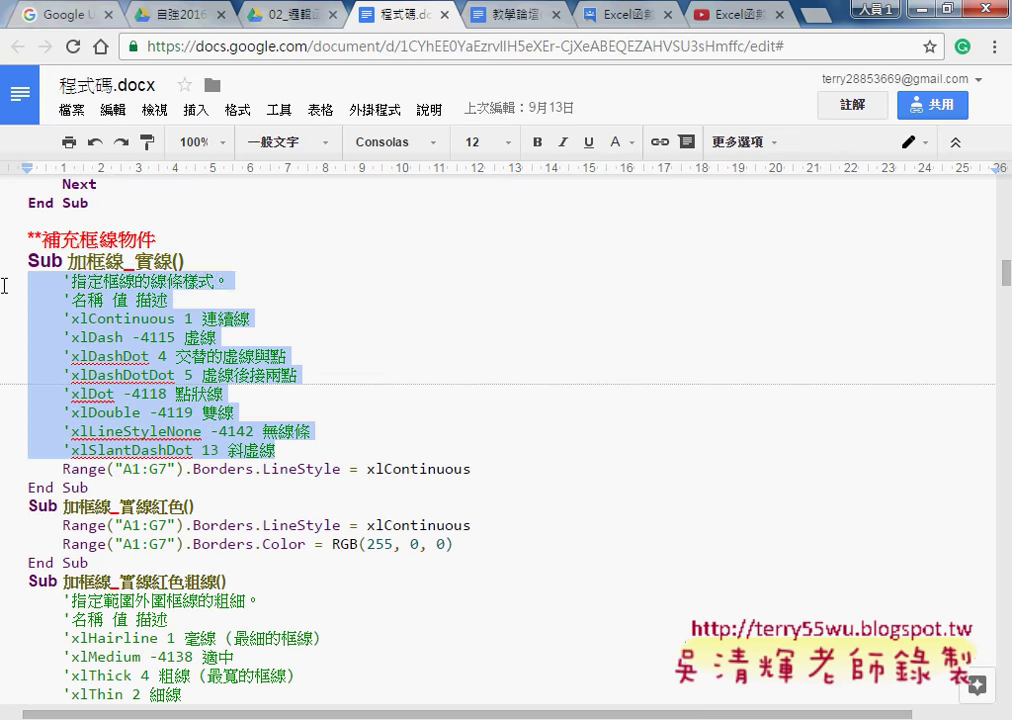
{"action": "left_click", "coordinate": [63, 281]}
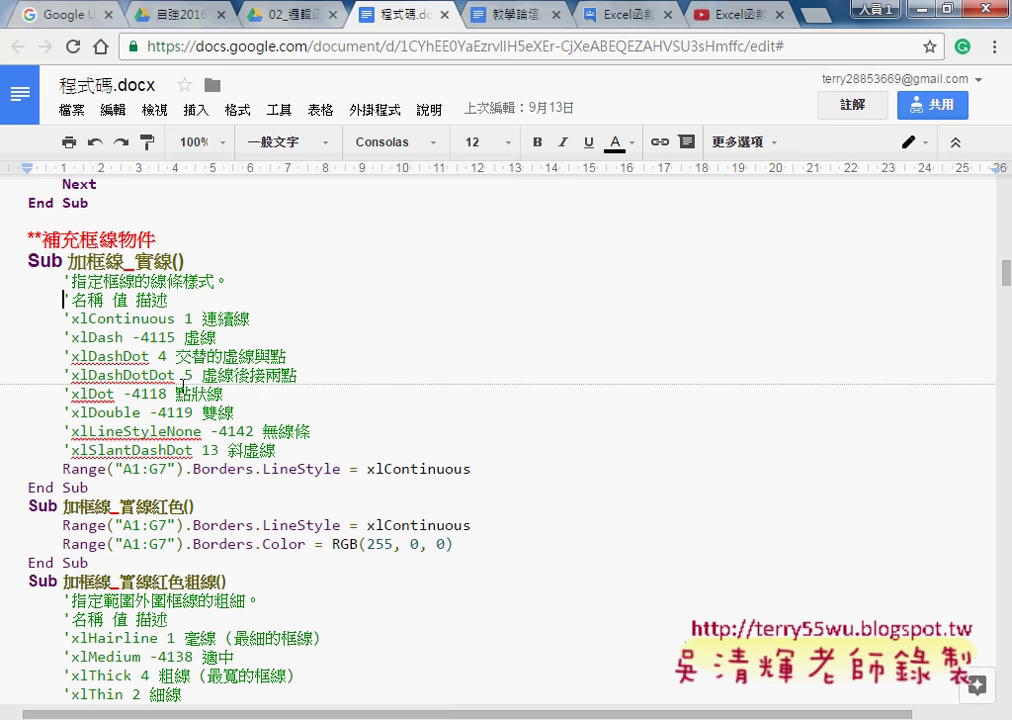
{"action": "mouse_move", "coordinate": [278, 450]}
{"action": "left_mouse_down"}
{"action": "mouse_move", "coordinate": [26, 332]}
{"action": "mouse_move", "coordinate": [3, 282]}
{"action": "left_mouse_up"}
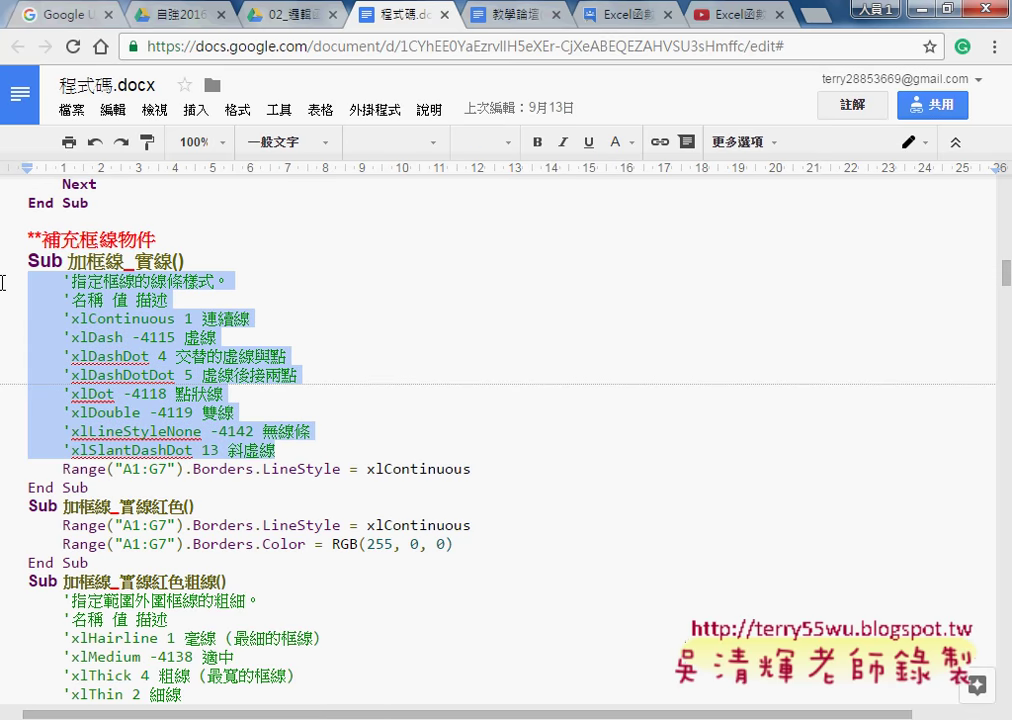